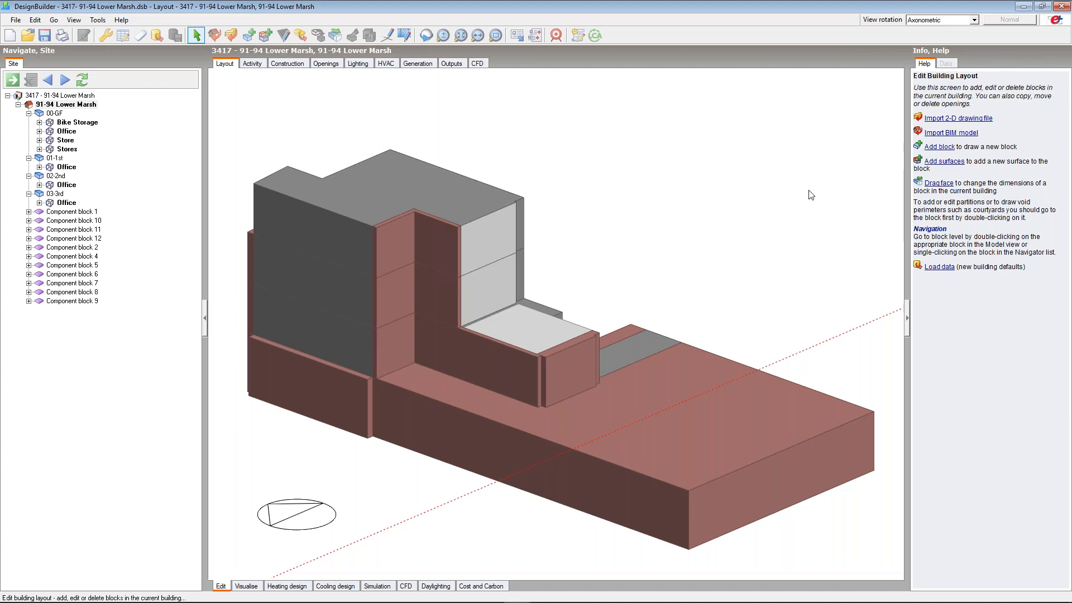
Examine the whole building model from several sides, including the layout of the ground-floor block 00-GF.
{"action": "left_click_drag", "start_coordinate": [769, 260], "coordinate": [237, 257]}
{"action": "left_click_drag", "start_coordinate": [588, 284], "coordinate": [625, 290]}
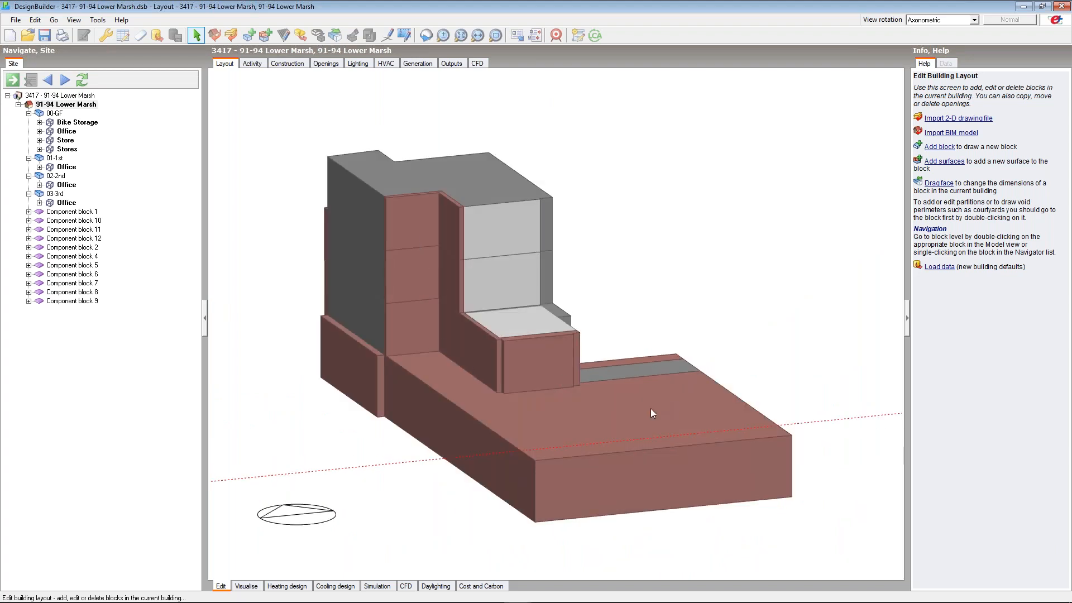
{"action": "left_click_drag", "start_coordinate": [677, 399], "coordinate": [528, 402]}
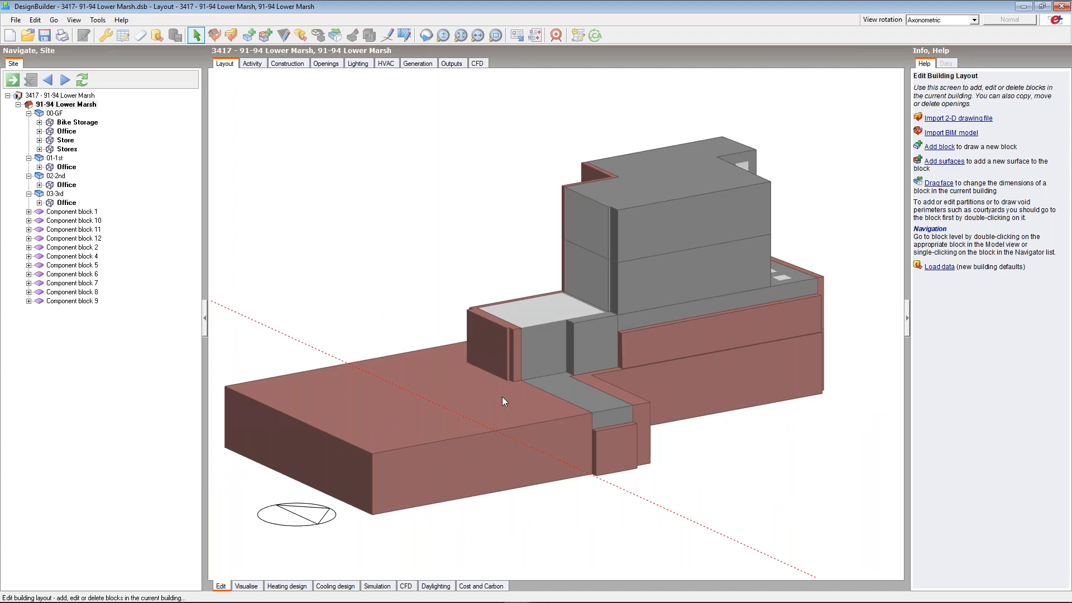
{"action": "left_click", "coordinate": [61, 113]}
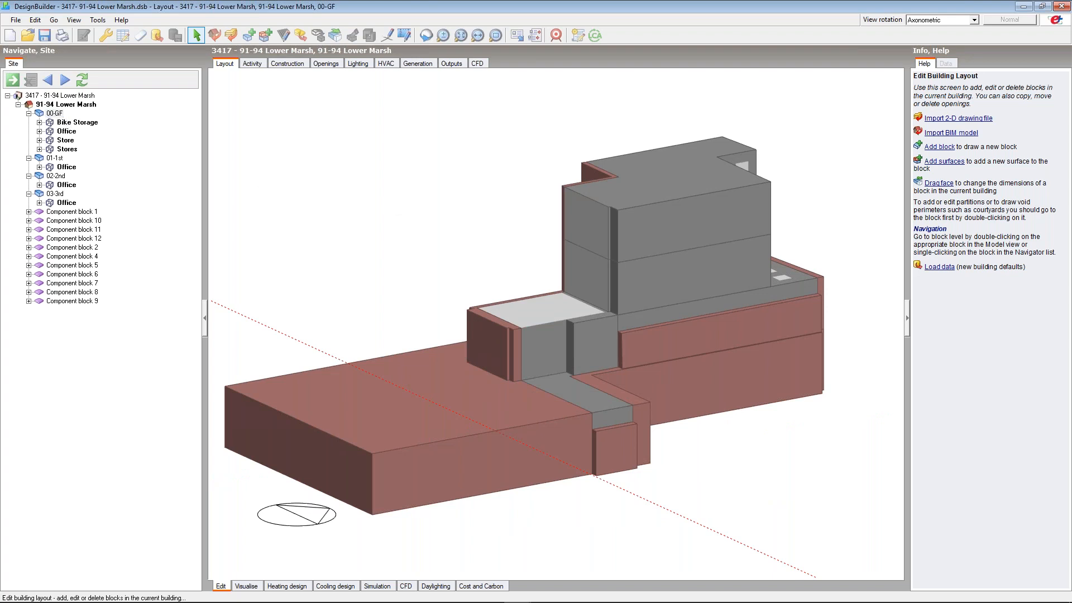
{"action": "left_click_drag", "start_coordinate": [436, 257], "coordinate": [509, 376]}
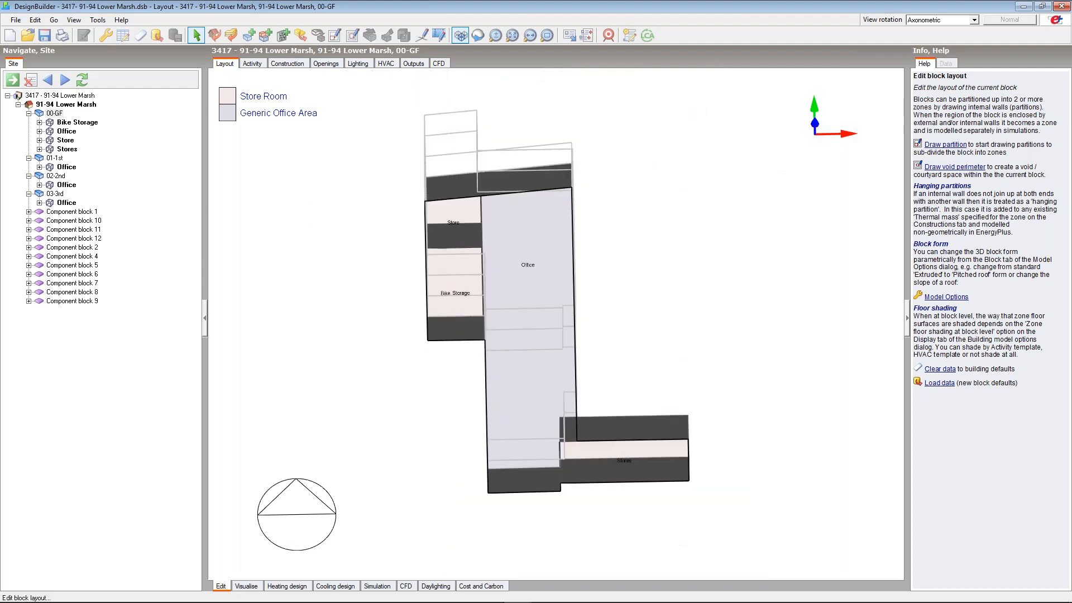
{"action": "left_click_drag", "start_coordinate": [505, 296], "coordinate": [570, 296]}
{"action": "left_click_drag", "start_coordinate": [551, 227], "coordinate": [557, 217]}
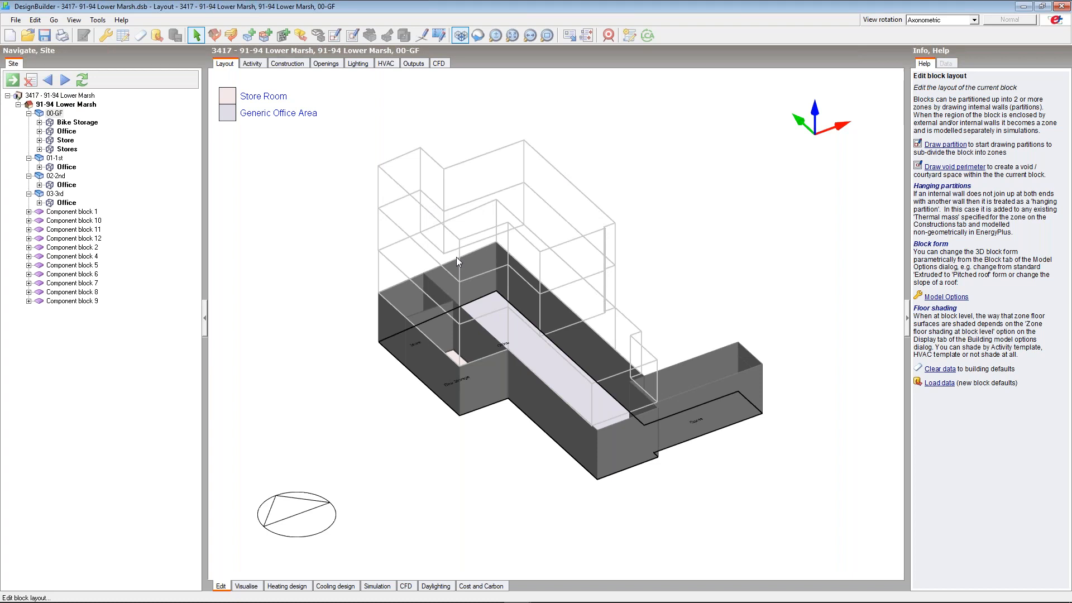
Open the building's External walls - Lower Marsh construction for editing and select the material of its outermost layer.
{"action": "left_click", "coordinate": [49, 104]}
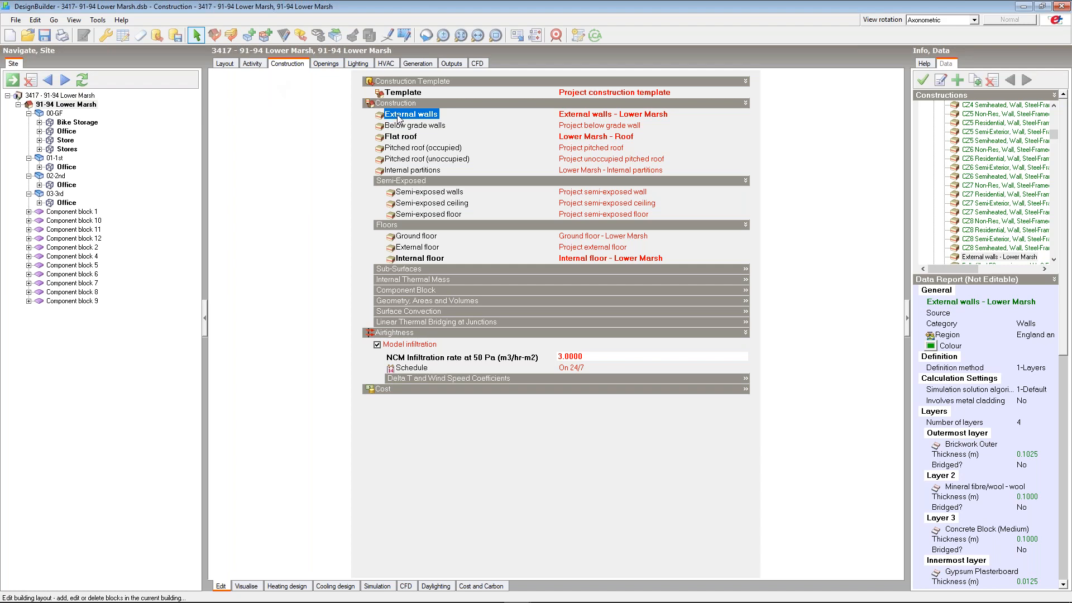
{"action": "left_click", "coordinate": [572, 117]}
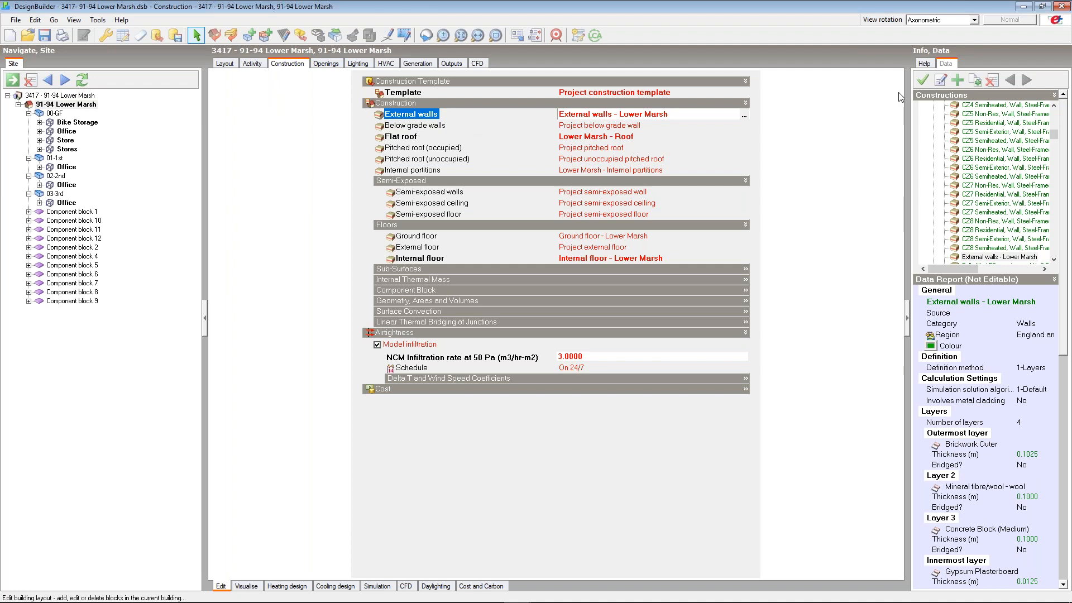
{"action": "left_click", "coordinate": [941, 81]}
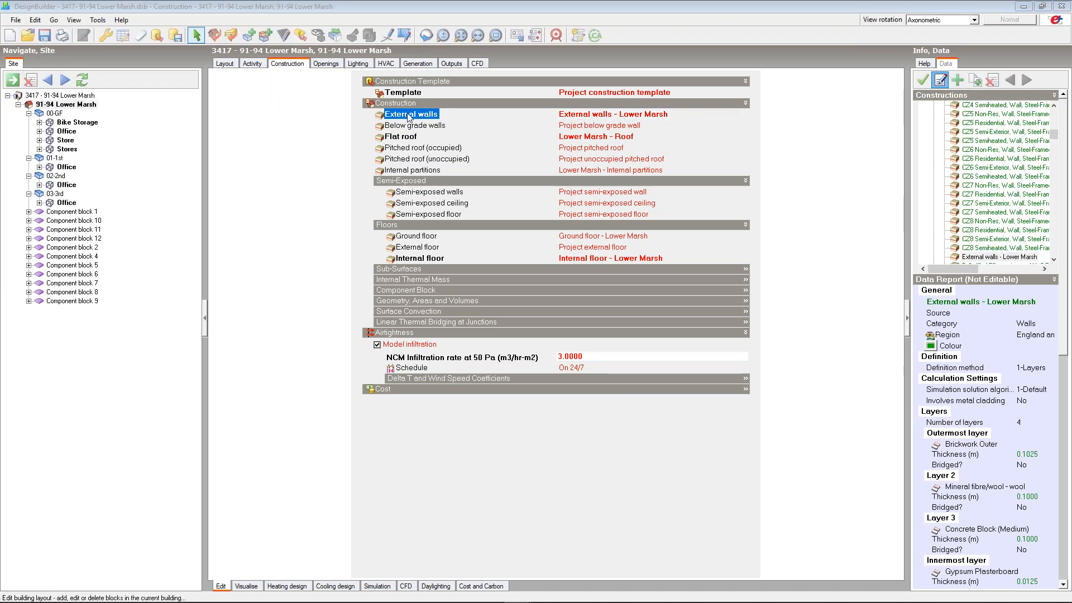
{"action": "left_click", "coordinate": [312, 267]}
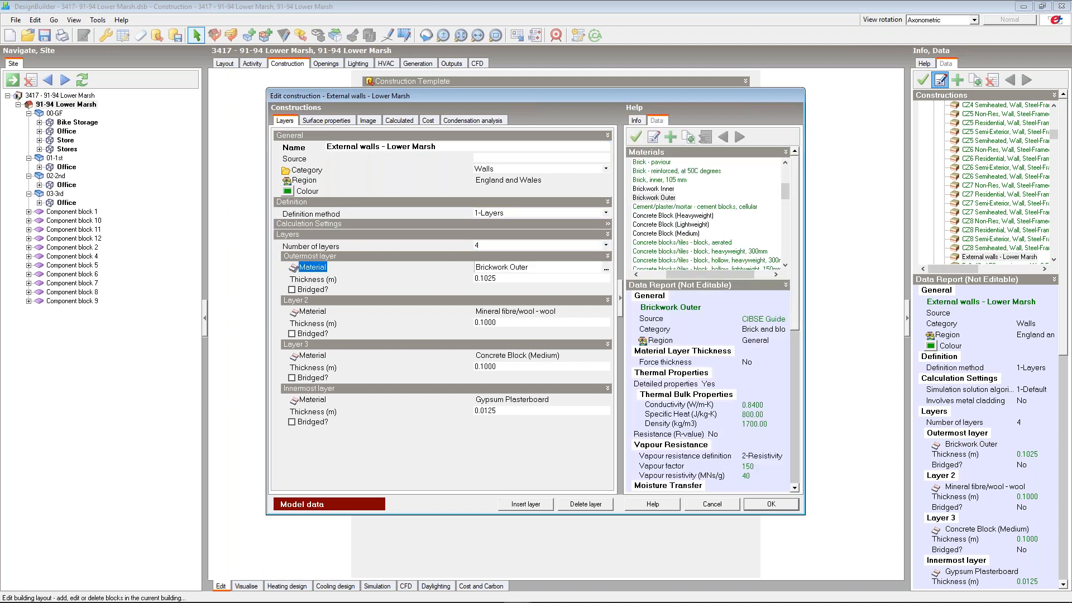
Review the embodied carbon data of the Brickwork Outer material, then close the material and the construction without saving.
{"action": "left_click", "coordinate": [652, 138]}
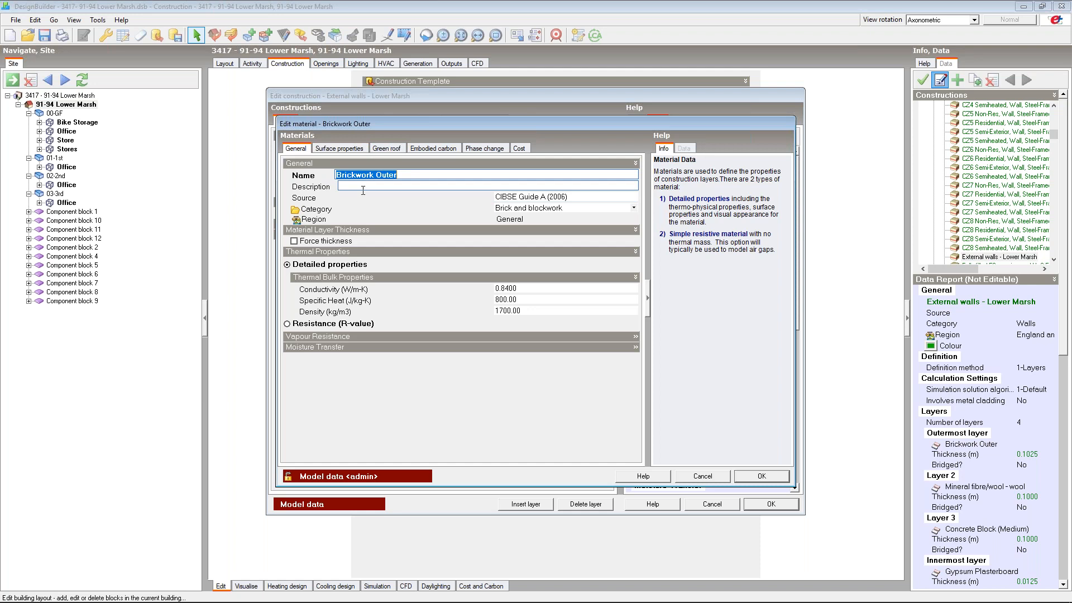
{"action": "left_click", "coordinate": [416, 149]}
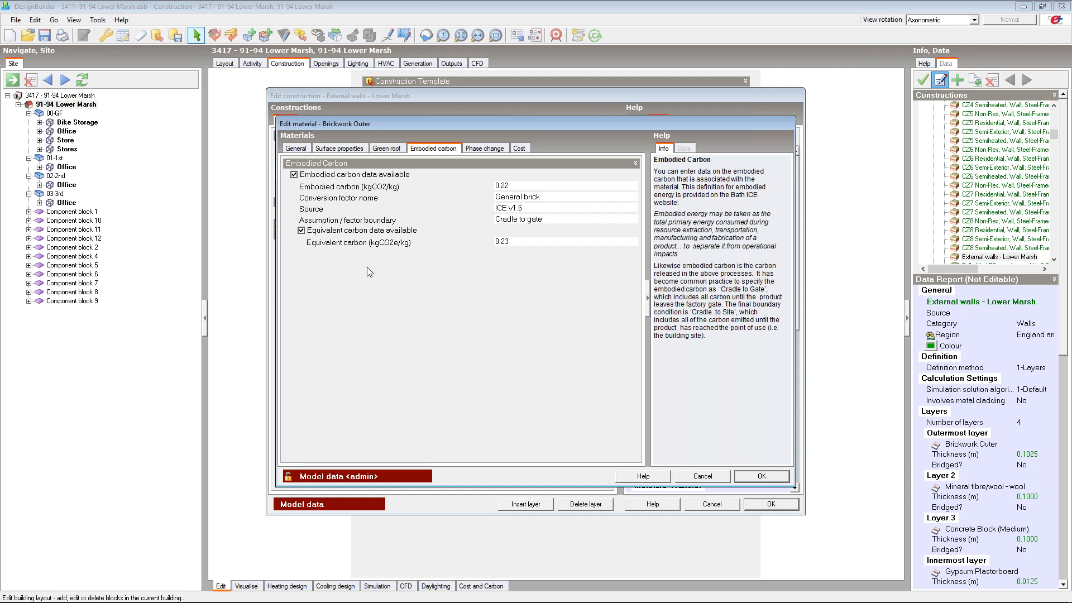
{"action": "left_click", "coordinate": [699, 478]}
{"action": "left_click", "coordinate": [712, 505]}
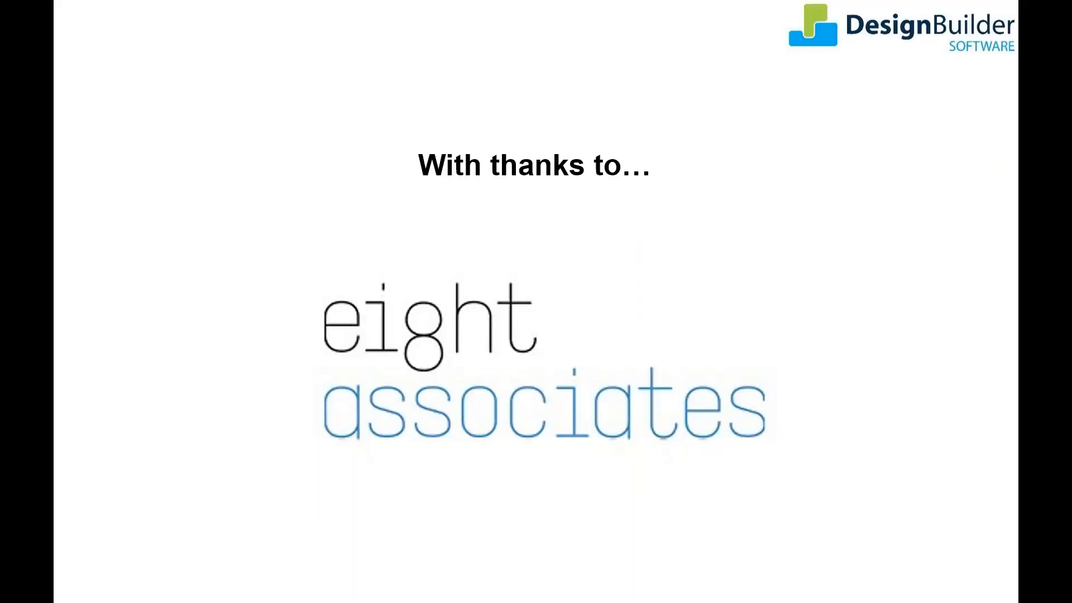
Generate the embodied carbon report for 91-94 Lower Marsh with the default report options and review its tables down to the building total.
{"action": "key", "text": "alt+Tab"}
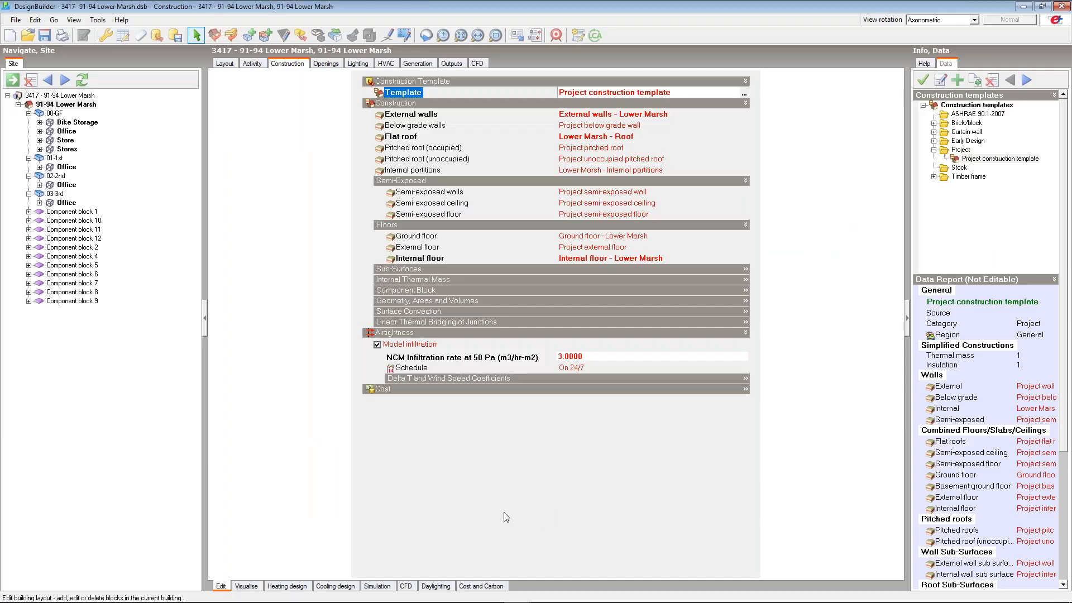
{"action": "left_click", "coordinate": [481, 587]}
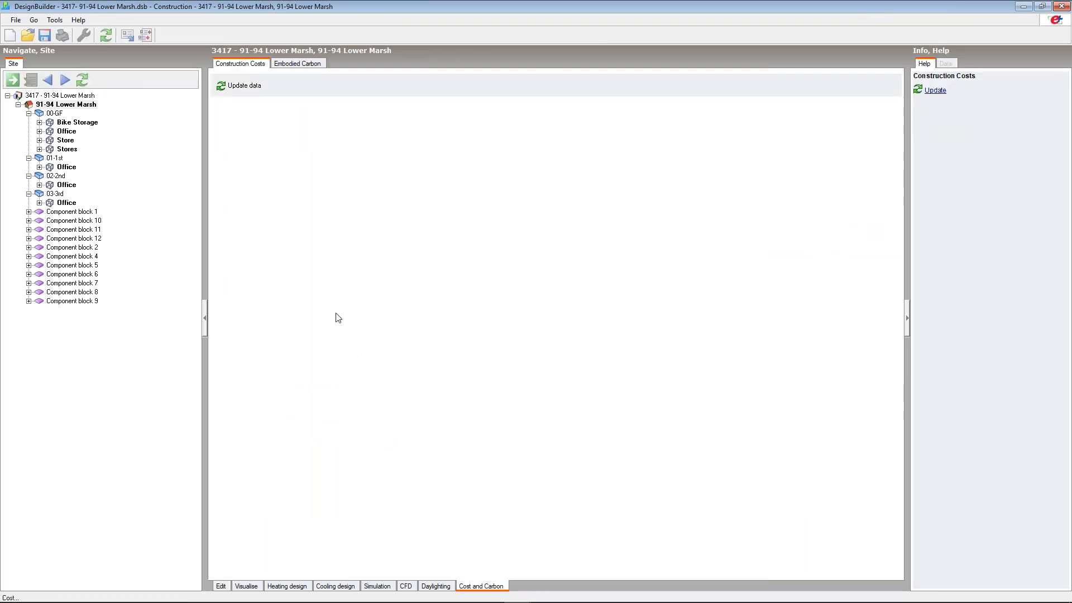
{"action": "left_click", "coordinate": [307, 66]}
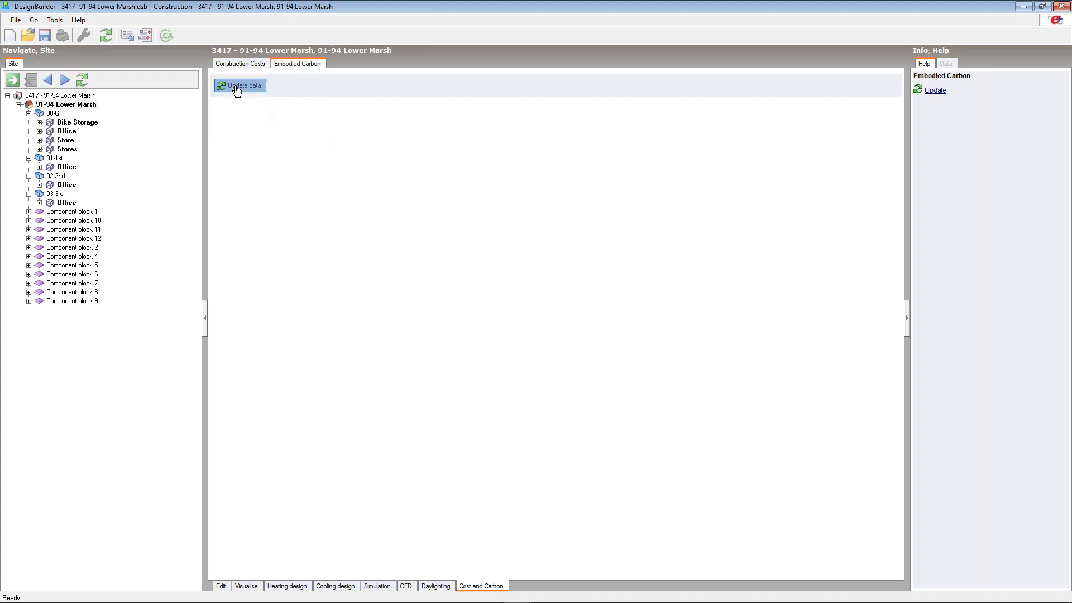
{"action": "left_click", "coordinate": [258, 91]}
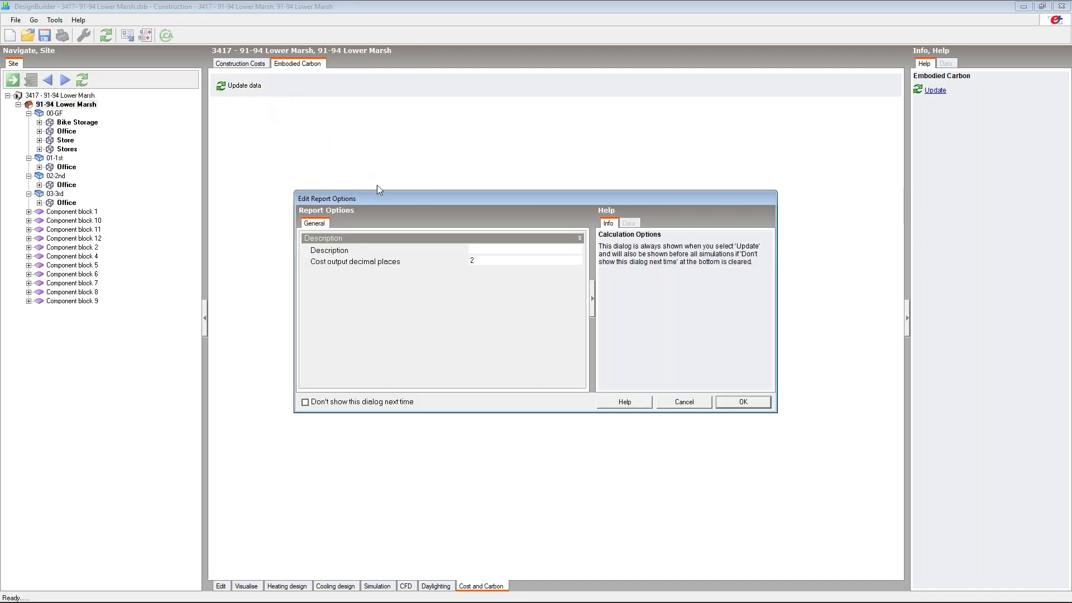
{"action": "left_click", "coordinate": [743, 402]}
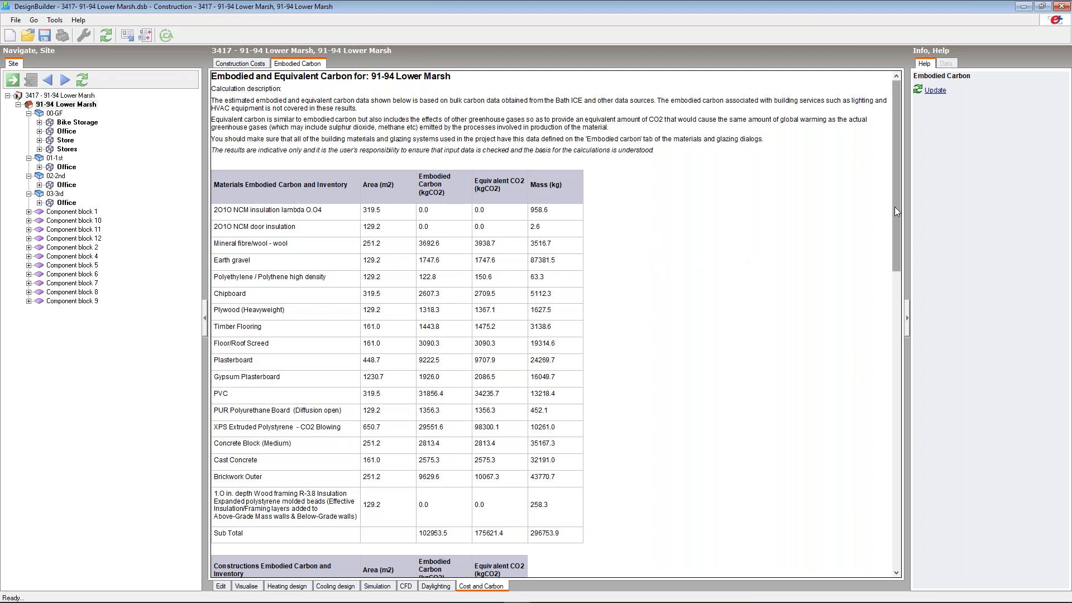
{"action": "left_click_drag", "start_coordinate": [896, 206], "coordinate": [889, 339]}
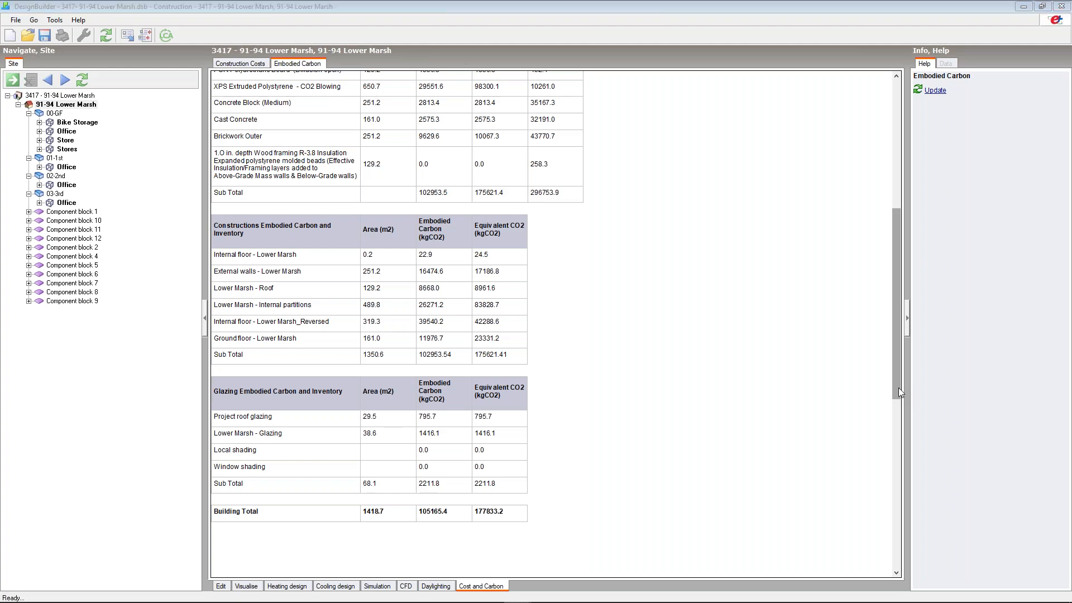
{"action": "key", "text": "alt+Tab"}
{"action": "key", "text": "Right"}
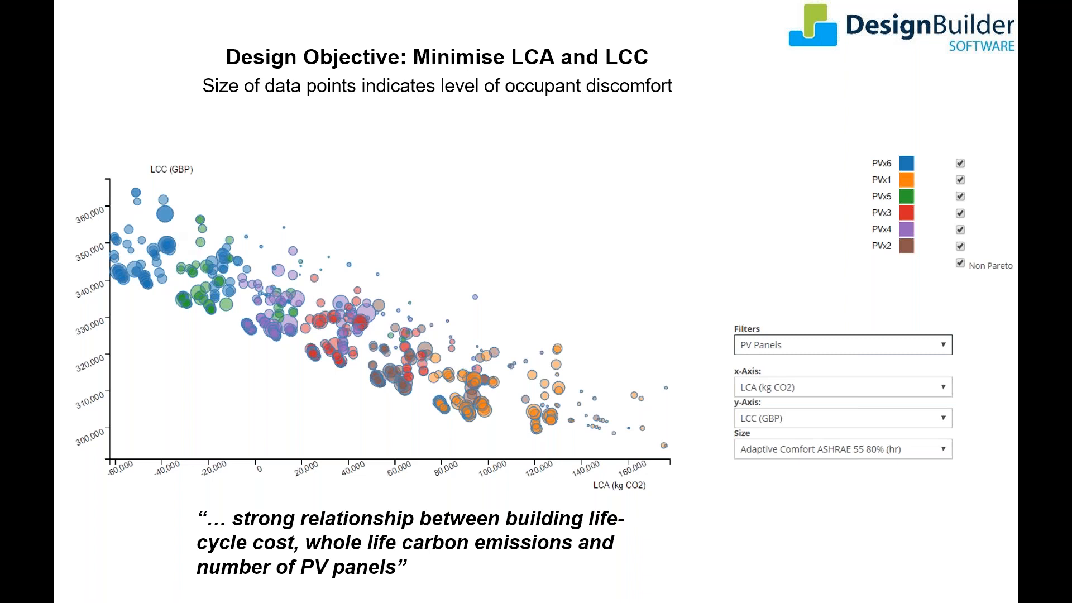
Export the building model from DesignBuilder to the One Click LCA import page and show the page full screen.
{"action": "key", "text": "alt+Tab"}
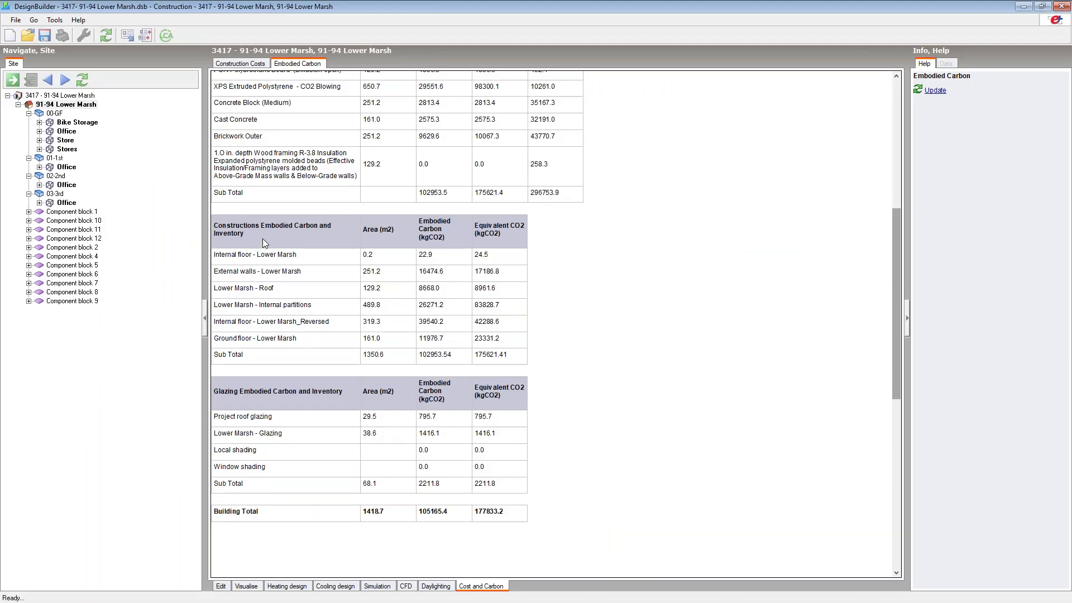
{"action": "left_click", "coordinate": [167, 36]}
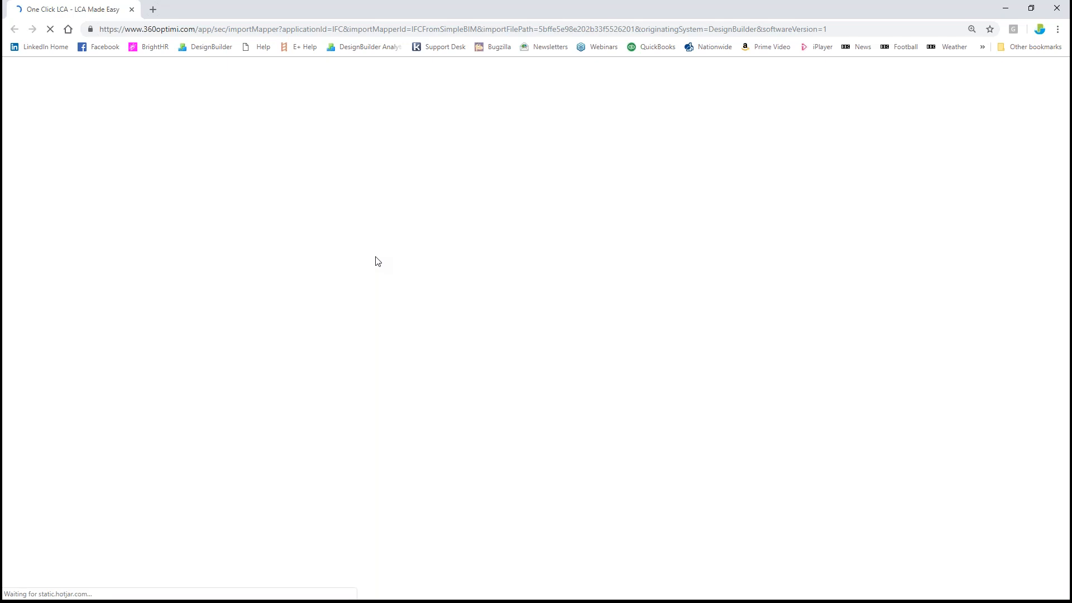
{"action": "key", "text": "F11"}
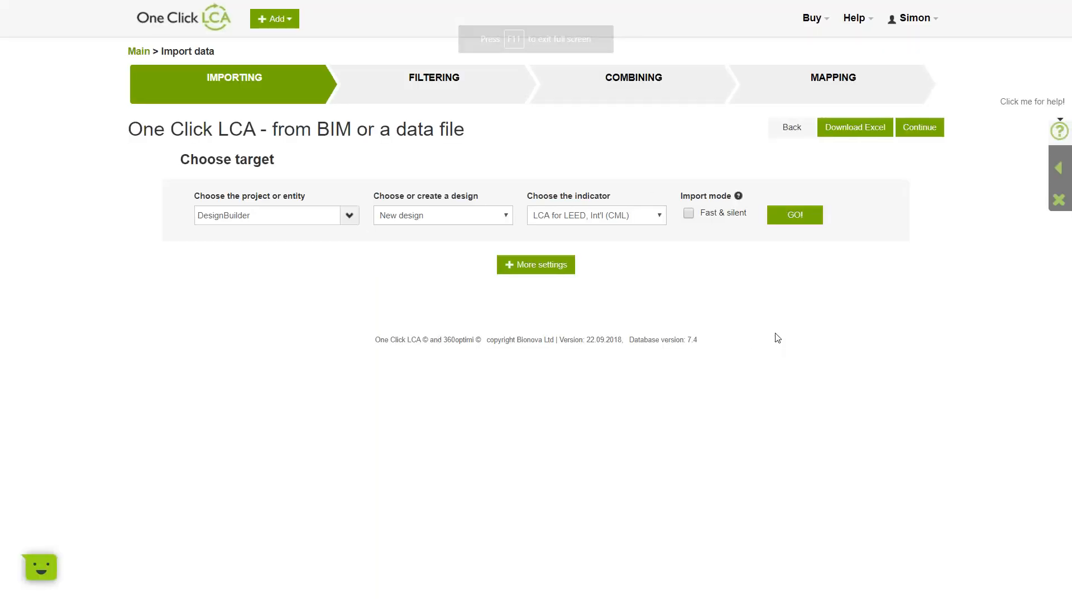
Import the model data into a new design named Lower Marsh at the Concept Design / Schematic Design stage.
{"action": "left_click", "coordinate": [792, 220]}
{"action": "left_click", "coordinate": [465, 207]}
{"action": "type", "text": "Lower"}
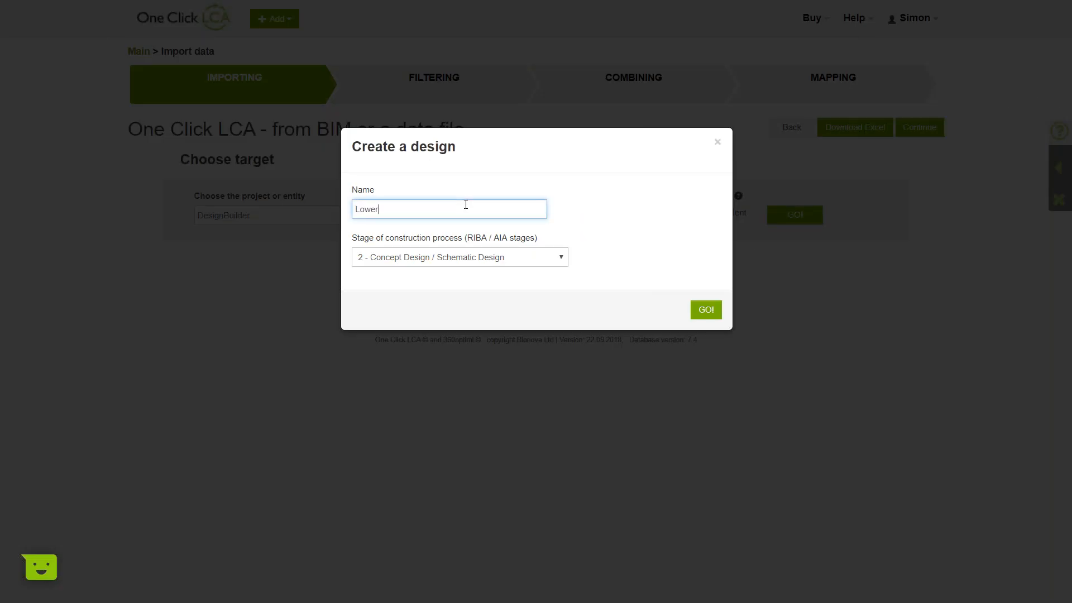
{"action": "type", "text": " Marsh"}
{"action": "left_click", "coordinate": [704, 310]}
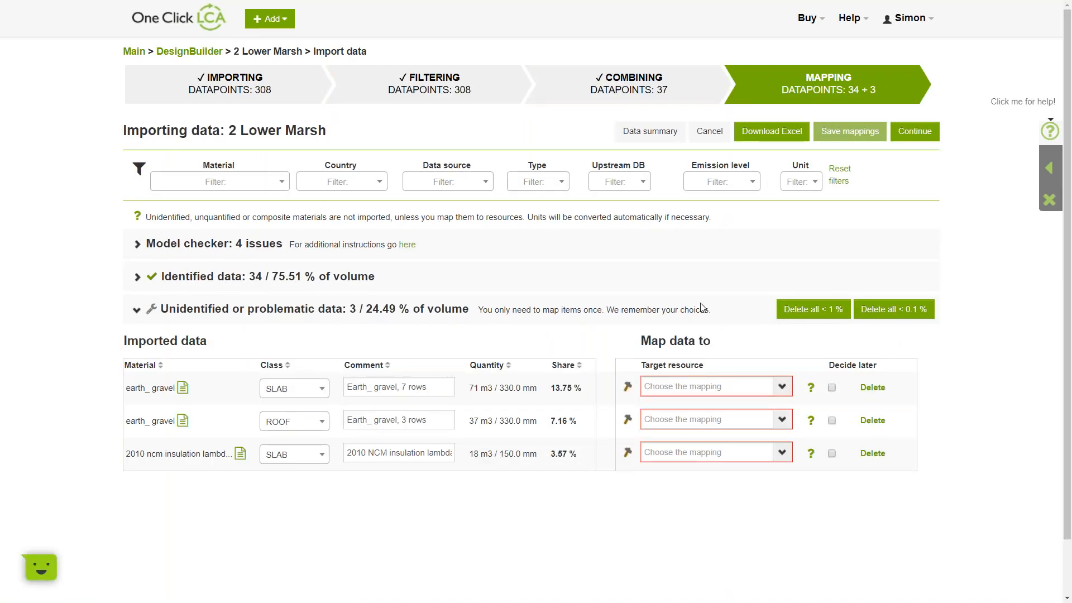
Expand the identified data and review which resources the imported materials are mapped to.
{"action": "left_click", "coordinate": [138, 278]}
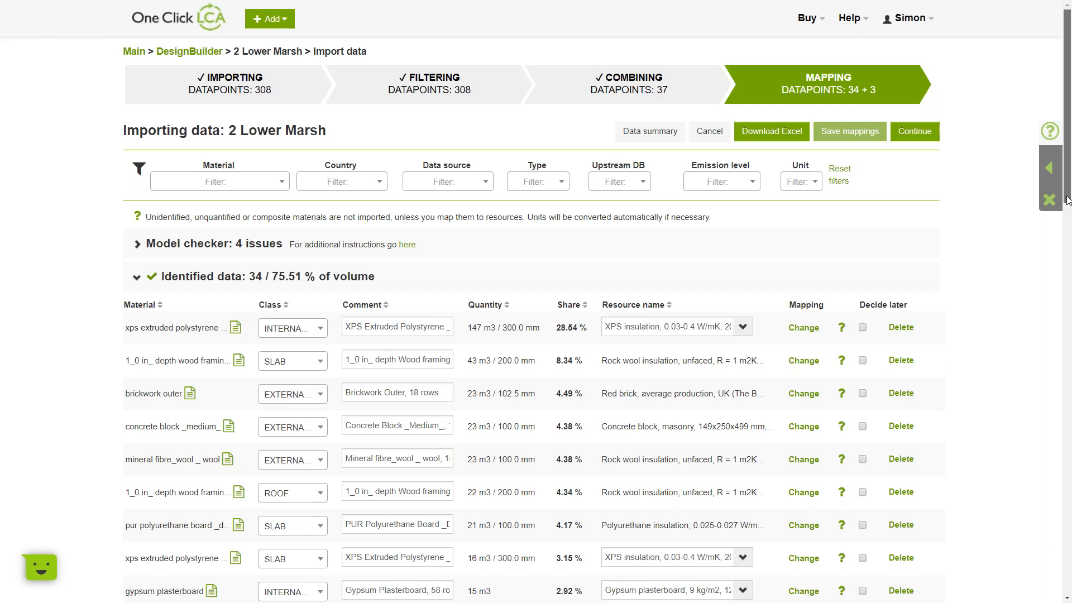
{"action": "left_click_drag", "start_coordinate": [1067, 200], "coordinate": [1069, 464]}
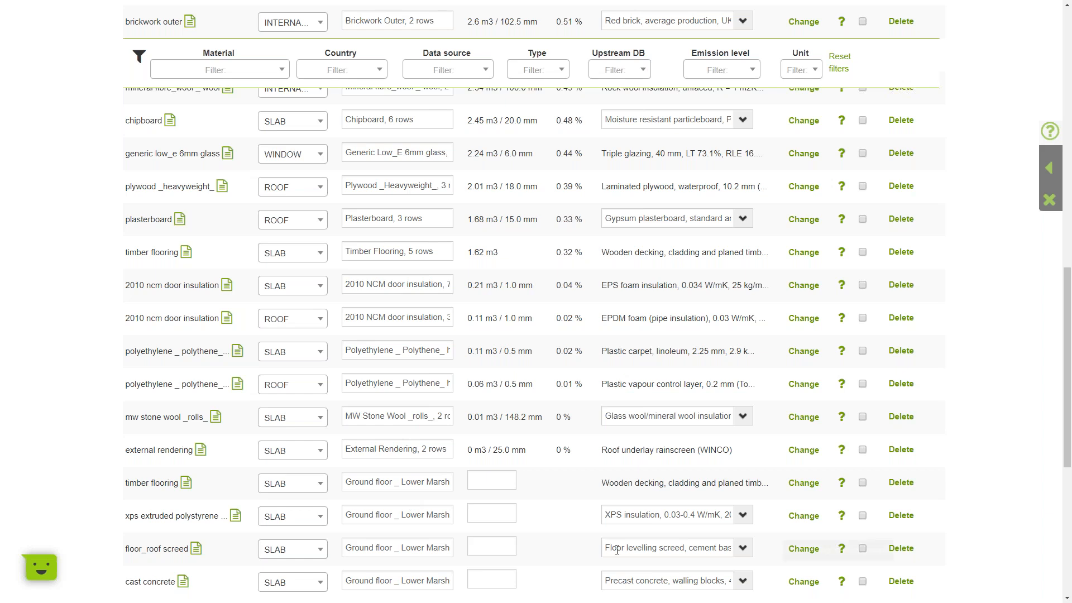
{"action": "left_click_drag", "start_coordinate": [1067, 296], "coordinate": [1067, 357]}
{"action": "left_click_drag", "start_coordinate": [1069, 358], "coordinate": [1067, 223]}
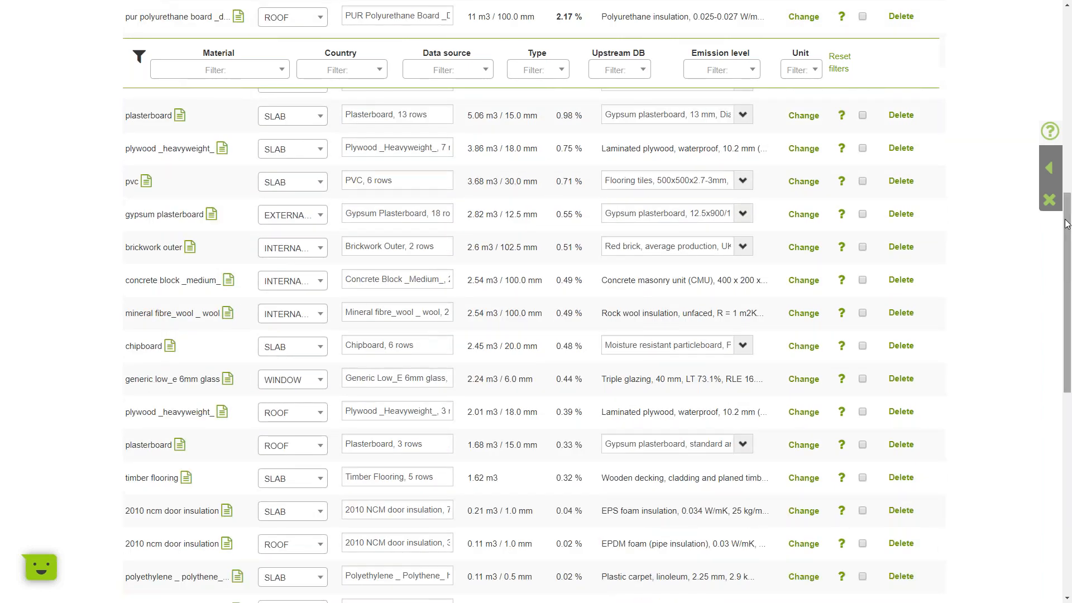
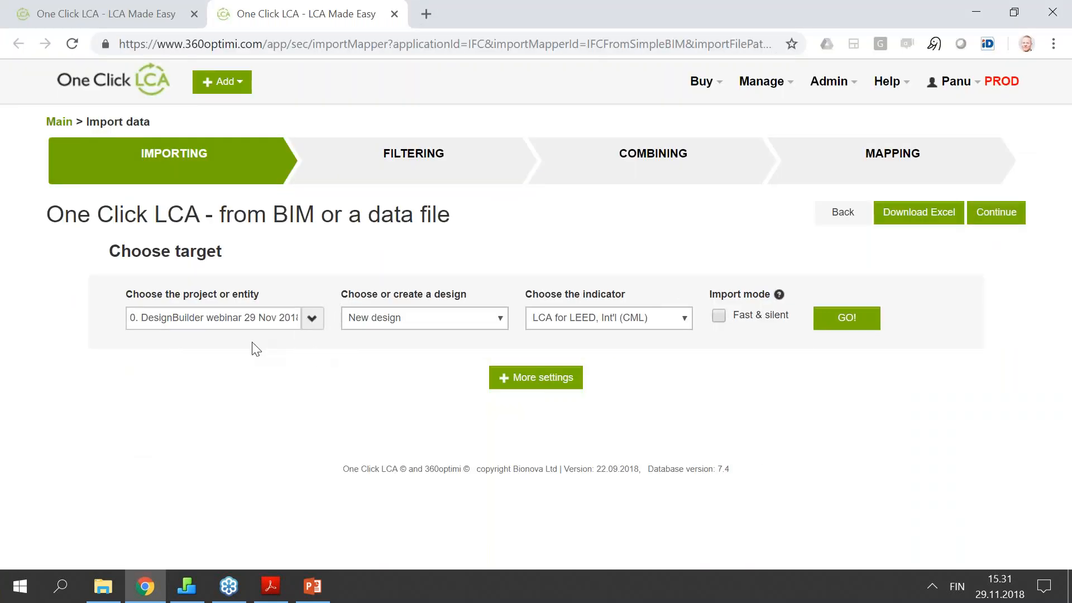
Choose Baseline design as the import target and LCA for LEED, Int'l (CML) as the indicator.
{"action": "left_click", "coordinate": [424, 318]}
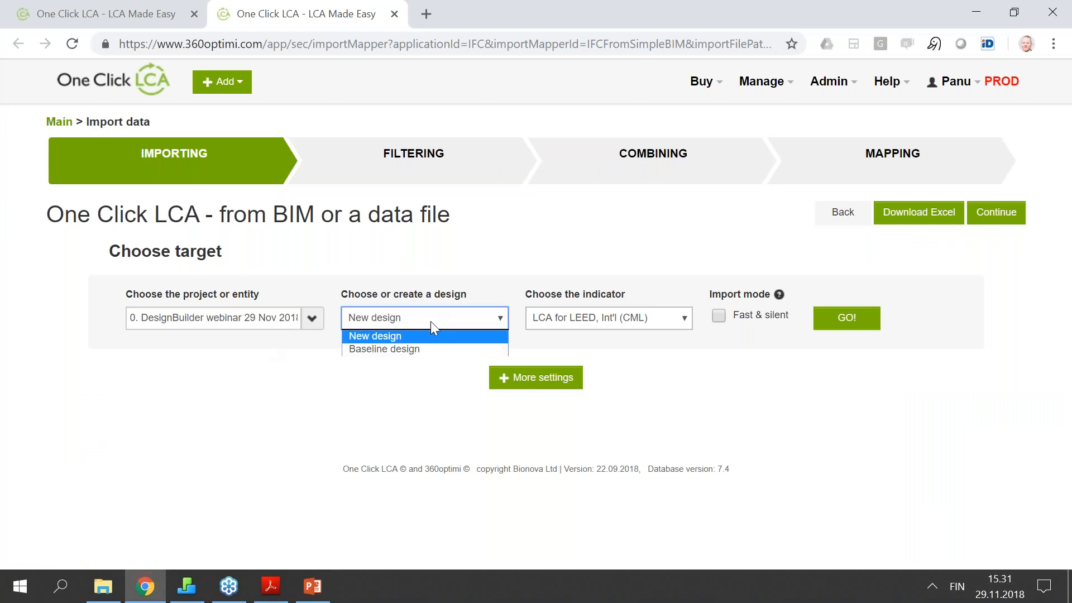
{"action": "left_click", "coordinate": [435, 351]}
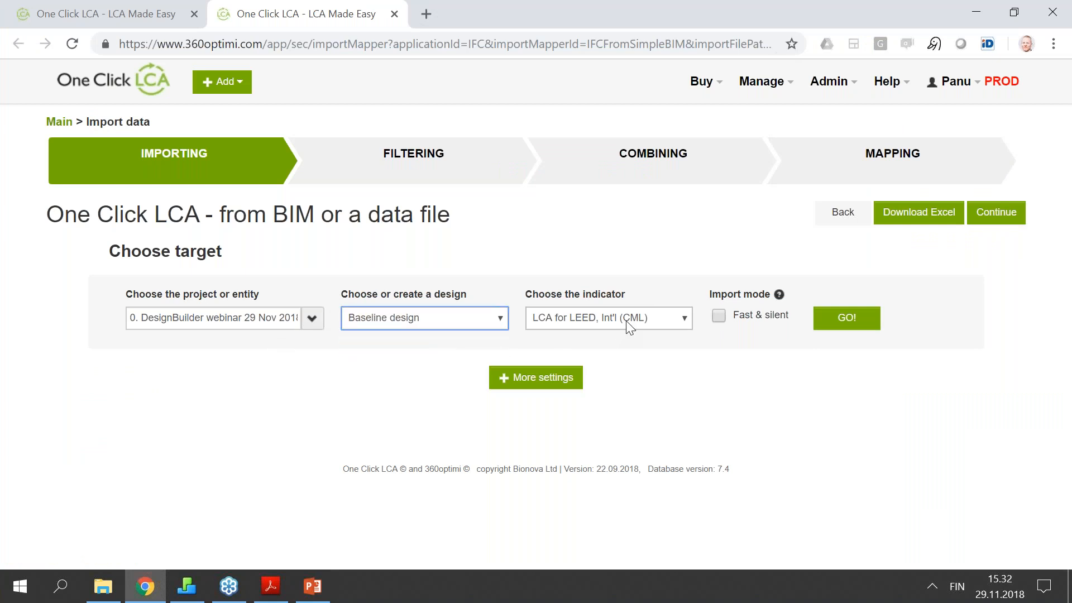
{"action": "left_click", "coordinate": [625, 320]}
{"action": "scroll", "coordinate": [781, 63], "scroll_direction": "down", "scroll_amount": 1}
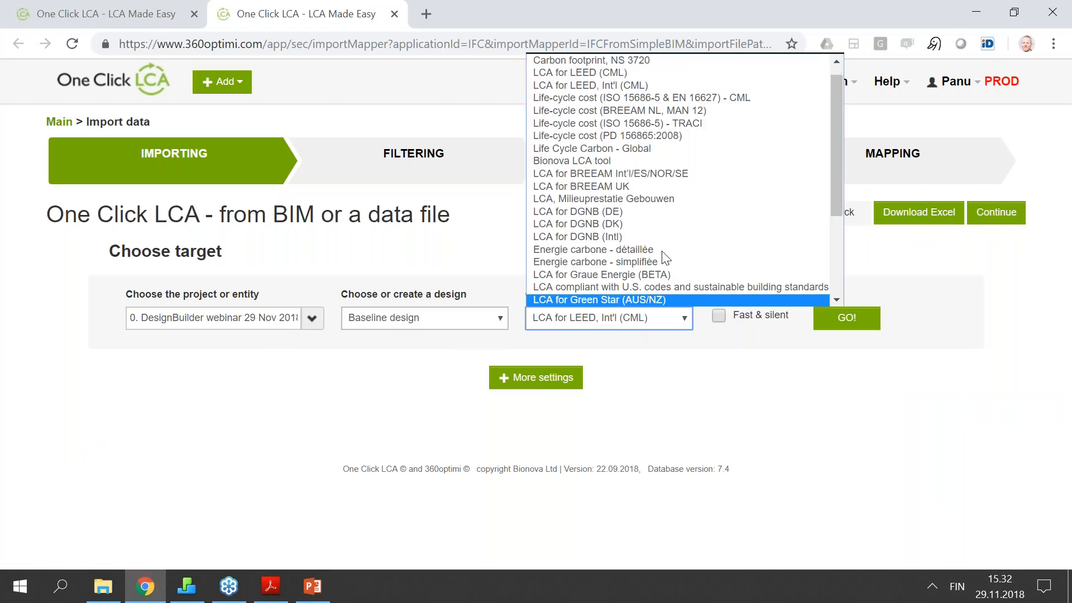
{"action": "left_click", "coordinate": [686, 85]}
Review the additional import settings, including the option not to overwrite existing data, and collapse them without changes.
{"action": "left_click", "coordinate": [567, 384]}
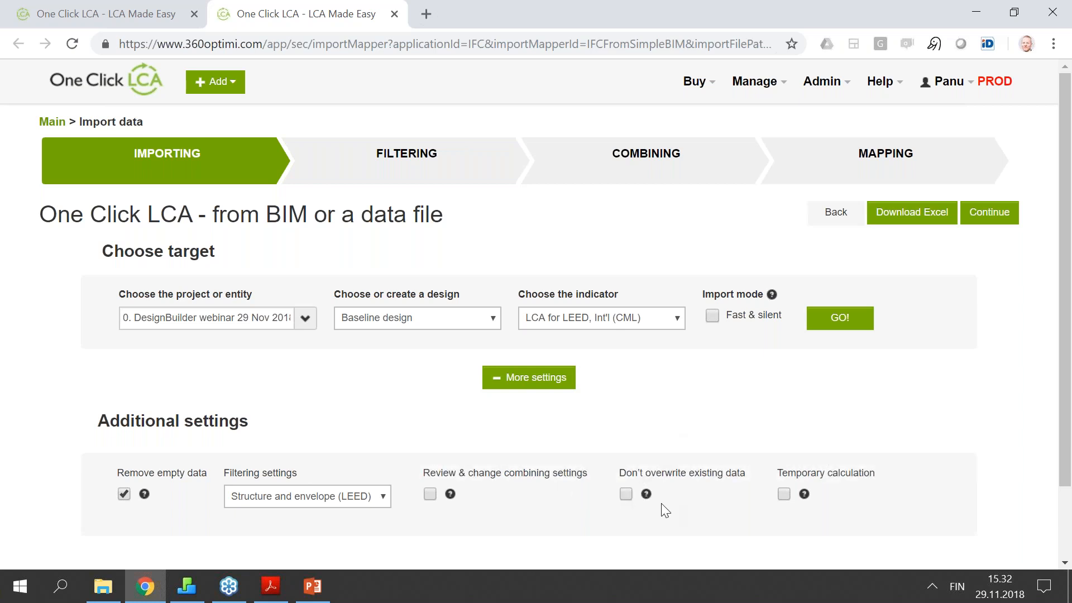
{"action": "left_click", "coordinate": [626, 495]}
{"action": "left_click", "coordinate": [625, 496]}
{"action": "left_click", "coordinate": [511, 388]}
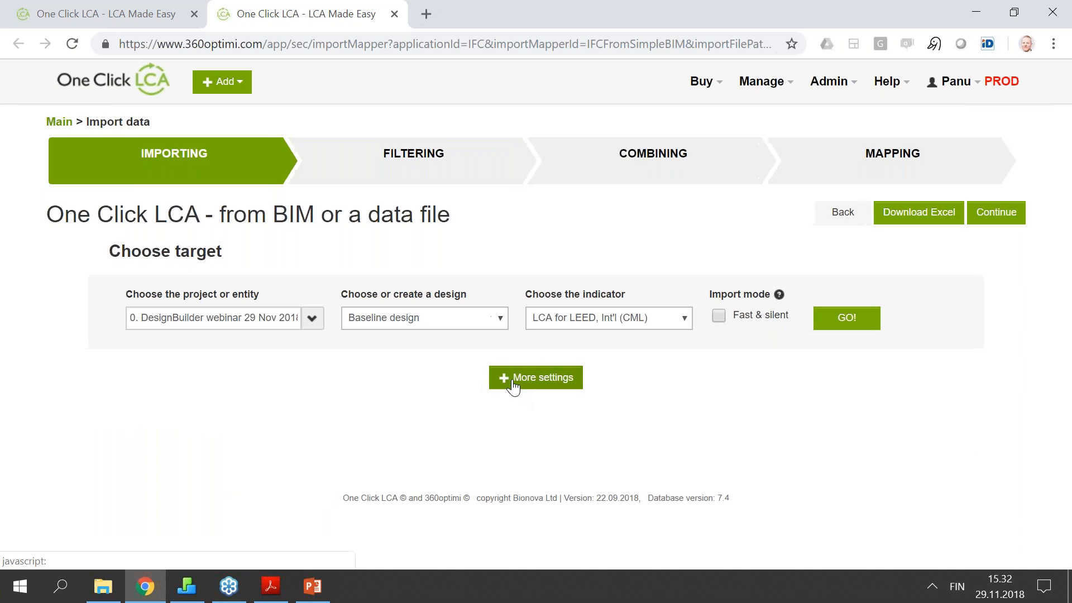
Run the import into the baseline design and expand the identified data in the mapping stage.
{"action": "left_click", "coordinate": [857, 324]}
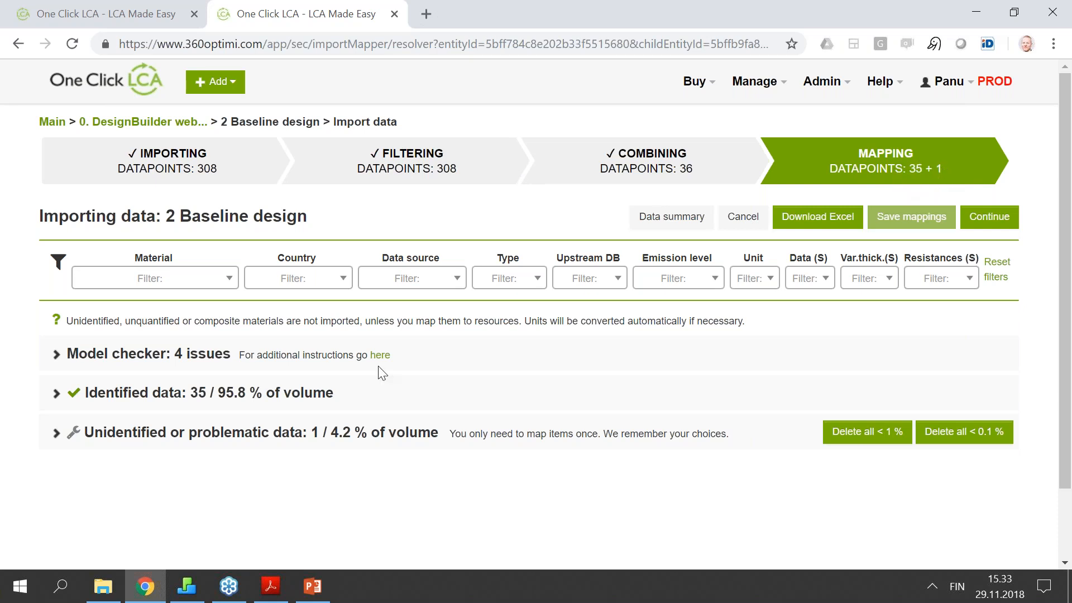
{"action": "left_click", "coordinate": [103, 404]}
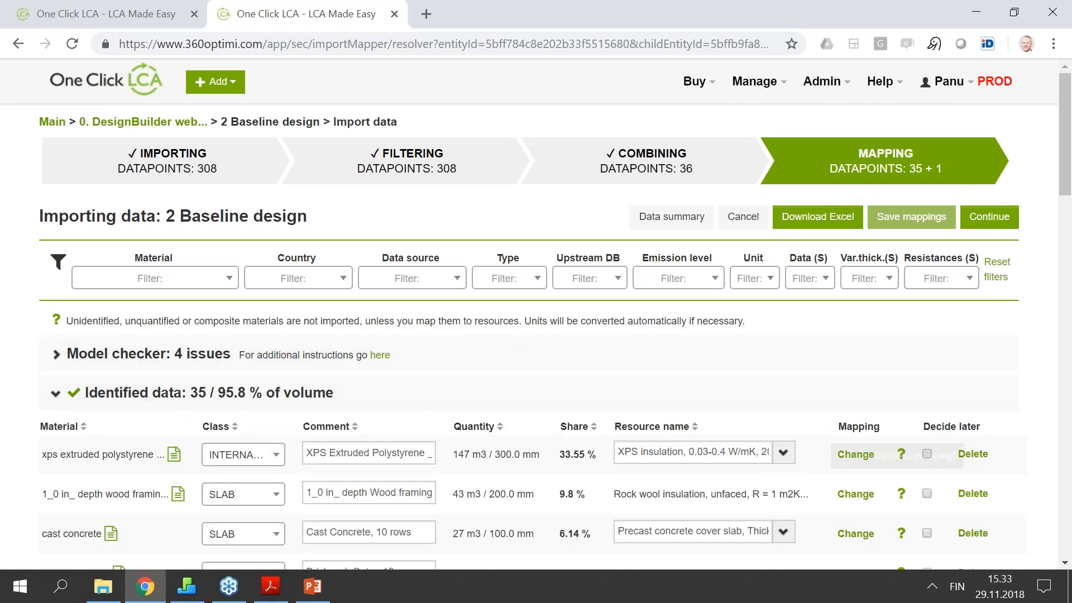
Examine the data details of the XPS insulation resource mapped to the internal XPS polystyrene material, including its EPD document, and close the document.
{"action": "left_click", "coordinate": [900, 460]}
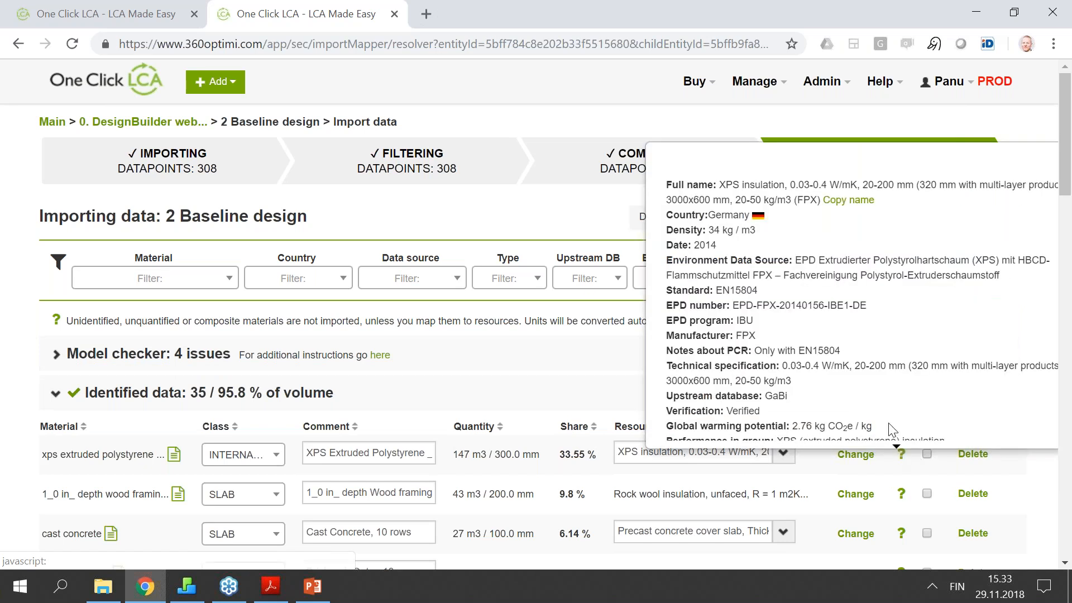
{"action": "scroll", "coordinate": [894, 354], "scroll_direction": "down", "scroll_amount": 3}
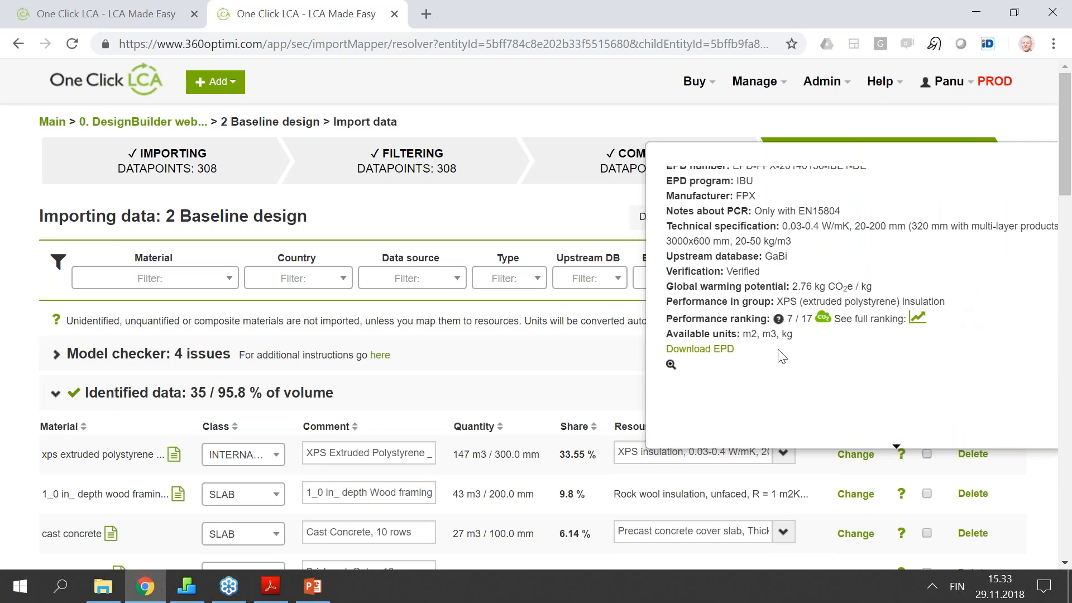
{"action": "left_click", "coordinate": [690, 350]}
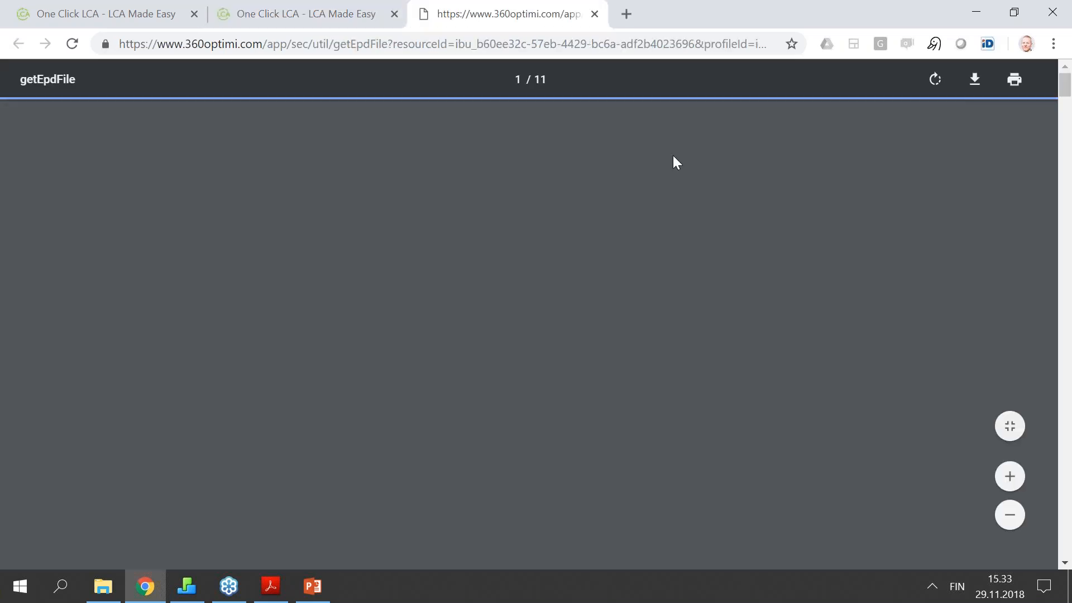
{"action": "scroll", "coordinate": [649, 187], "scroll_direction": "down", "scroll_amount": 1}
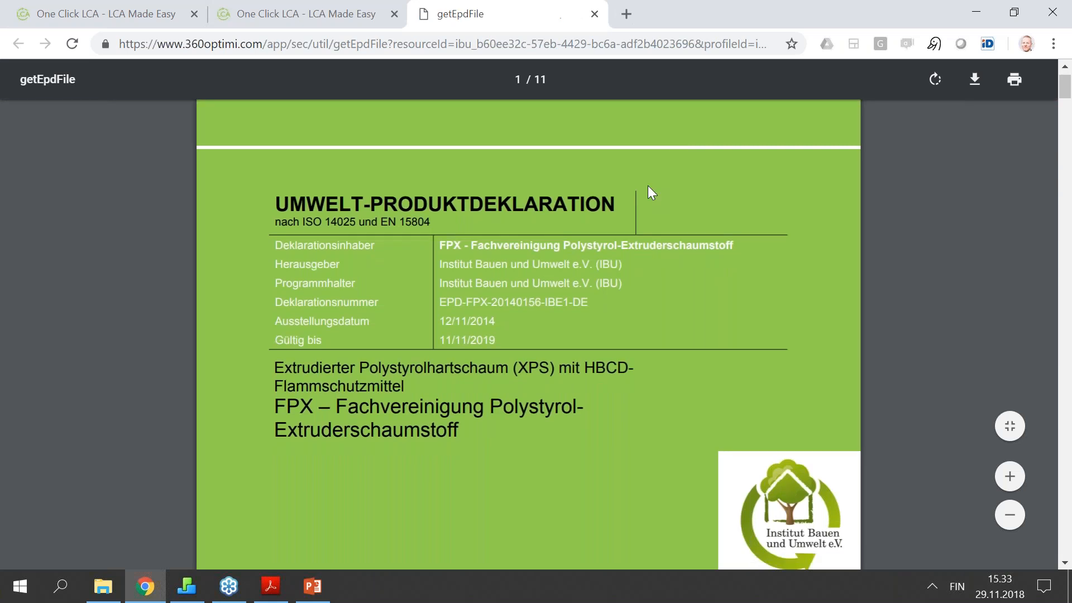
{"action": "scroll", "coordinate": [649, 186], "scroll_direction": "down", "scroll_amount": 5}
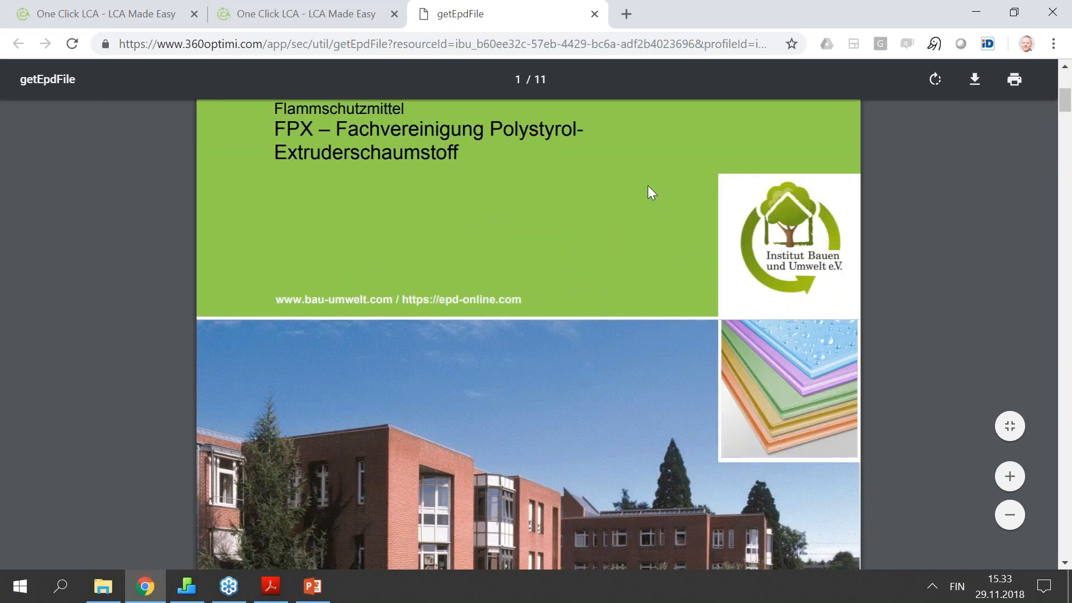
{"action": "scroll", "coordinate": [647, 186], "scroll_direction": "down", "scroll_amount": 4}
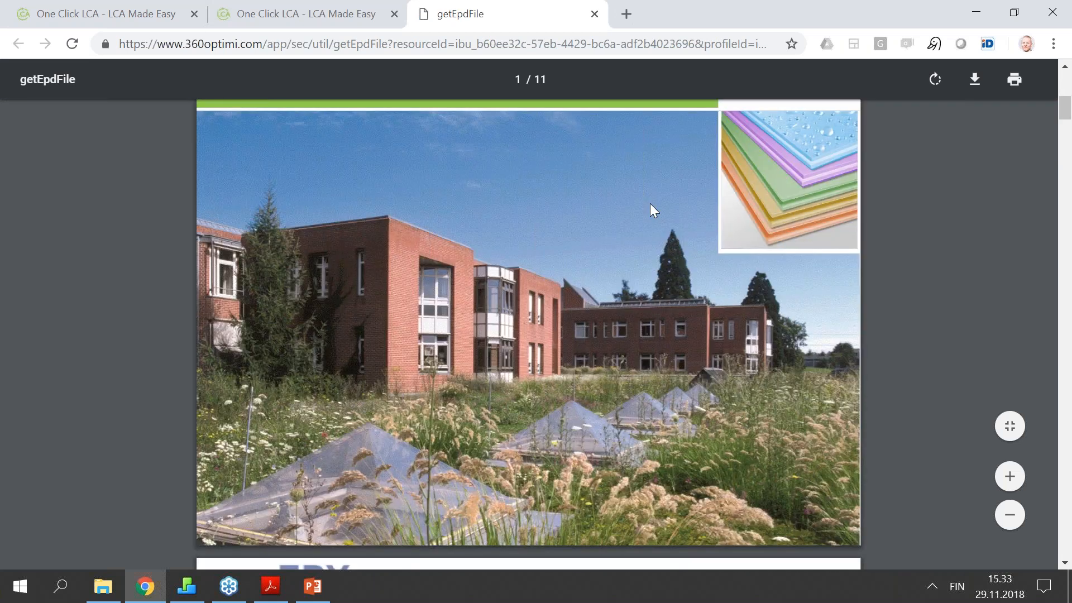
{"action": "key", "text": "ctrl+w"}
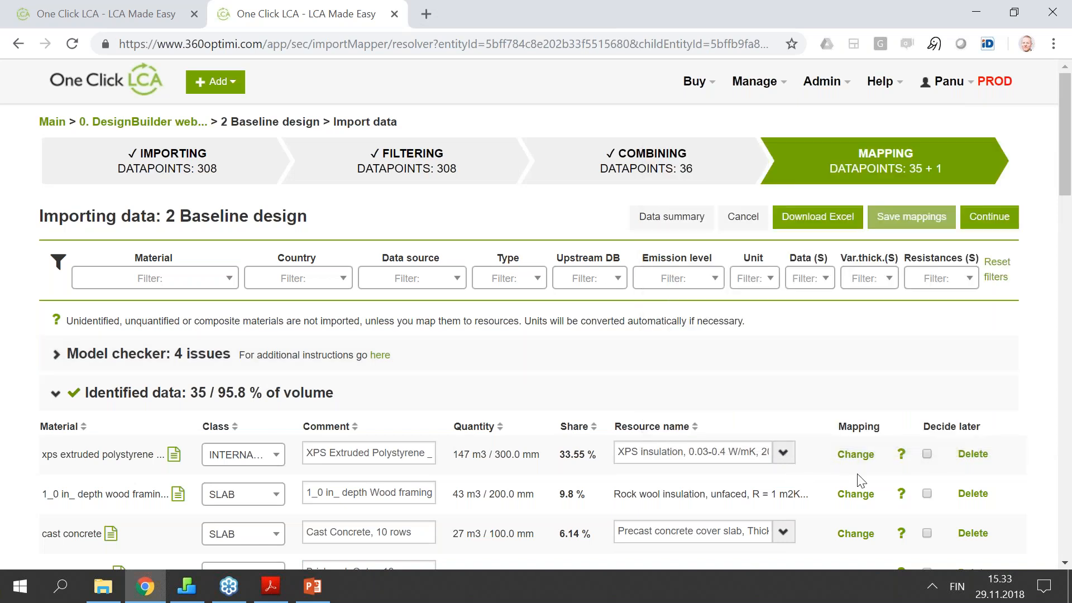
Review the resources mapped to the remaining identified materials and inspect the source rows of the unidentified 2010 NCM insulation.
{"action": "scroll", "coordinate": [860, 481], "scroll_direction": "down", "scroll_amount": 3}
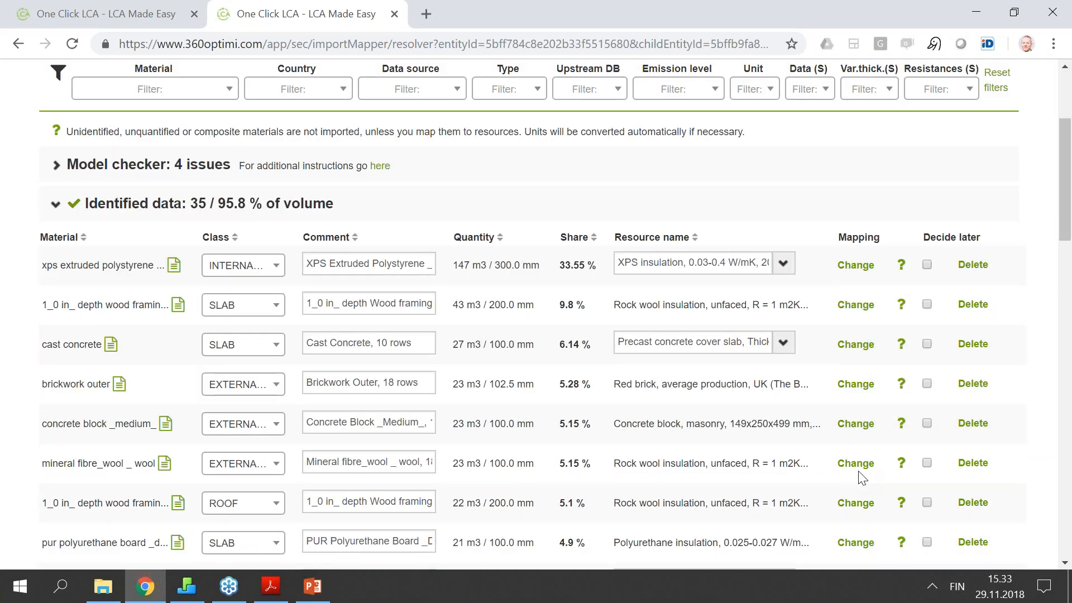
{"action": "scroll", "coordinate": [862, 477], "scroll_direction": "down", "scroll_amount": 2}
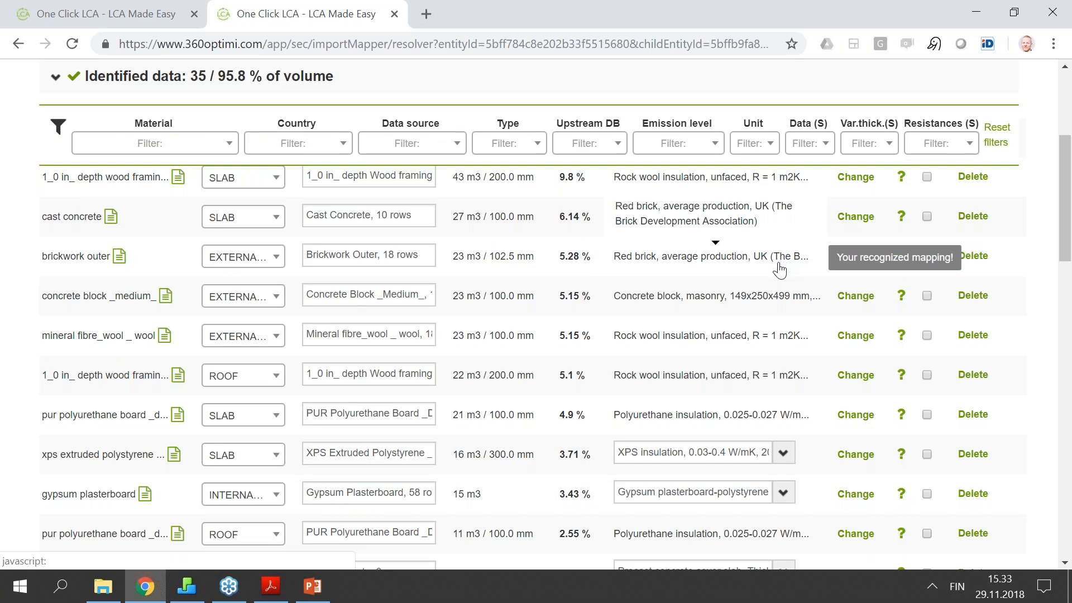
{"action": "scroll", "coordinate": [900, 258], "scroll_direction": "down", "scroll_amount": 1}
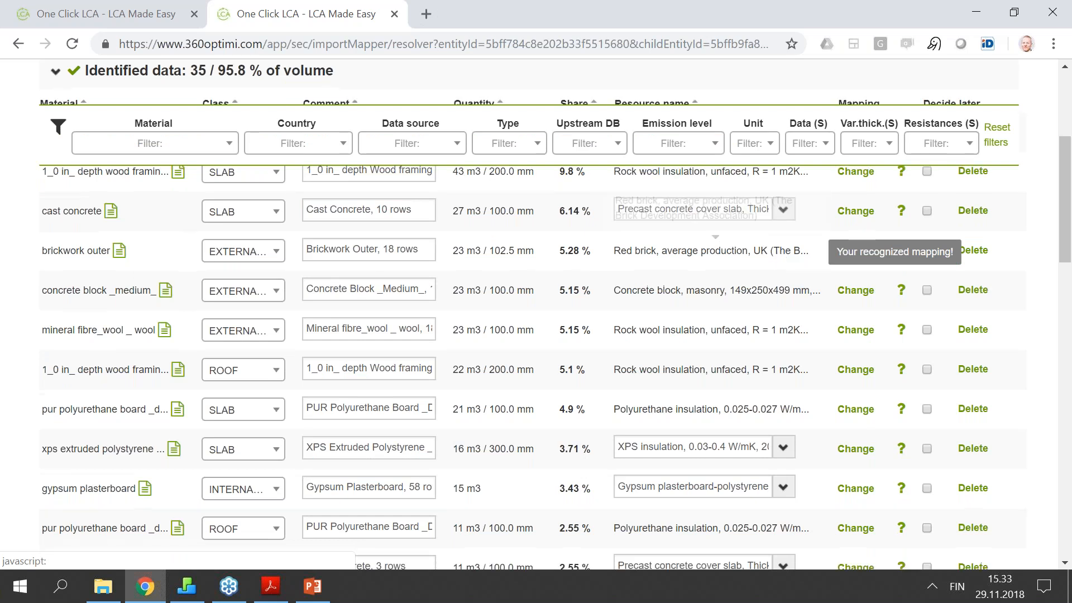
{"action": "scroll", "coordinate": [798, 304], "scroll_direction": "down", "scroll_amount": 7}
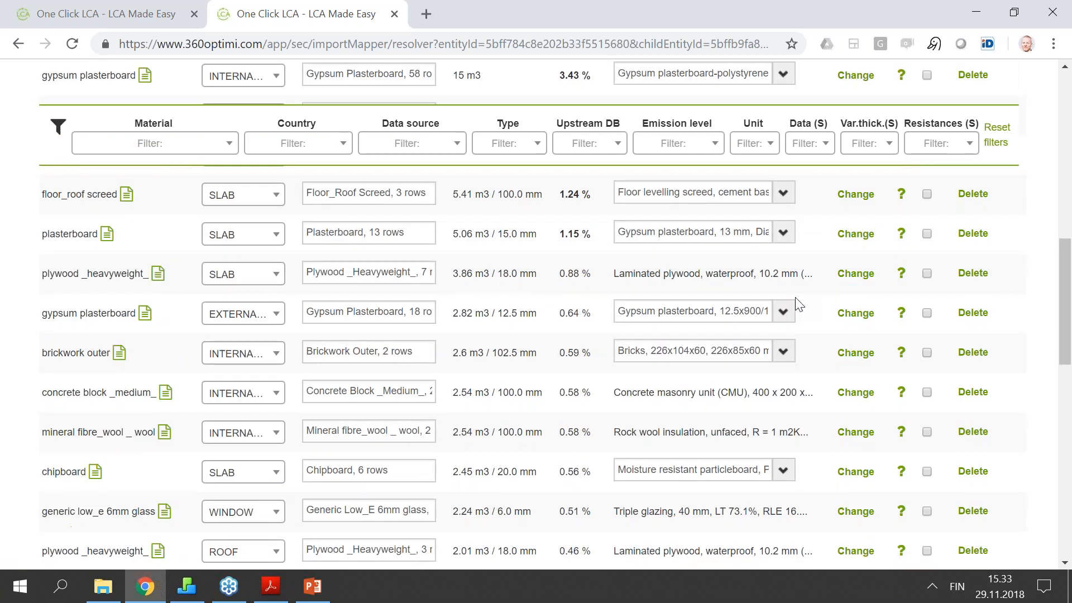
{"action": "scroll", "coordinate": [798, 304], "scroll_direction": "down", "scroll_amount": 10}
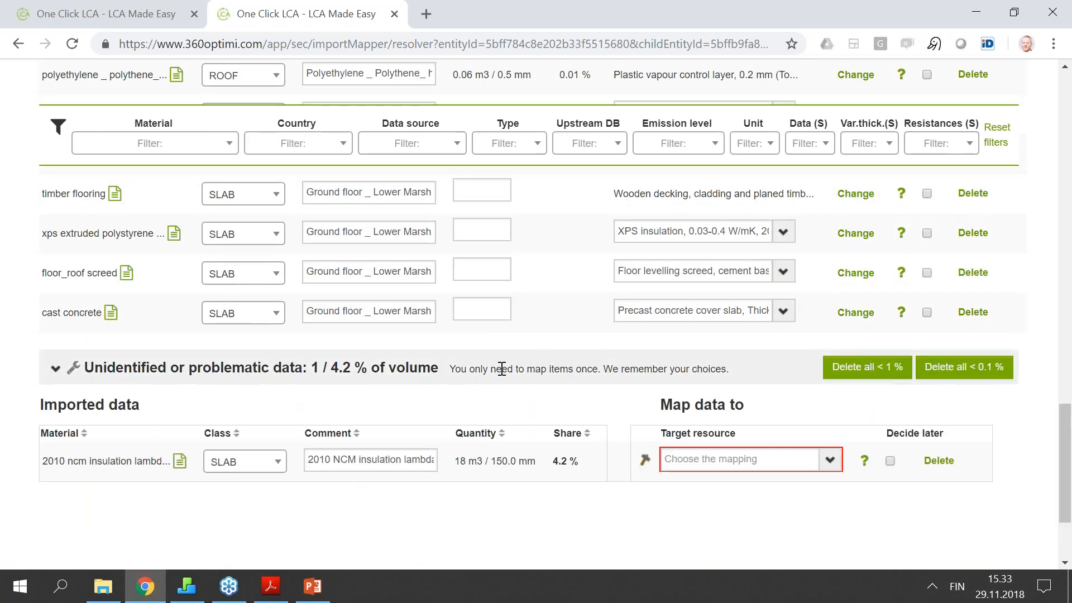
{"action": "left_click", "coordinate": [180, 462]}
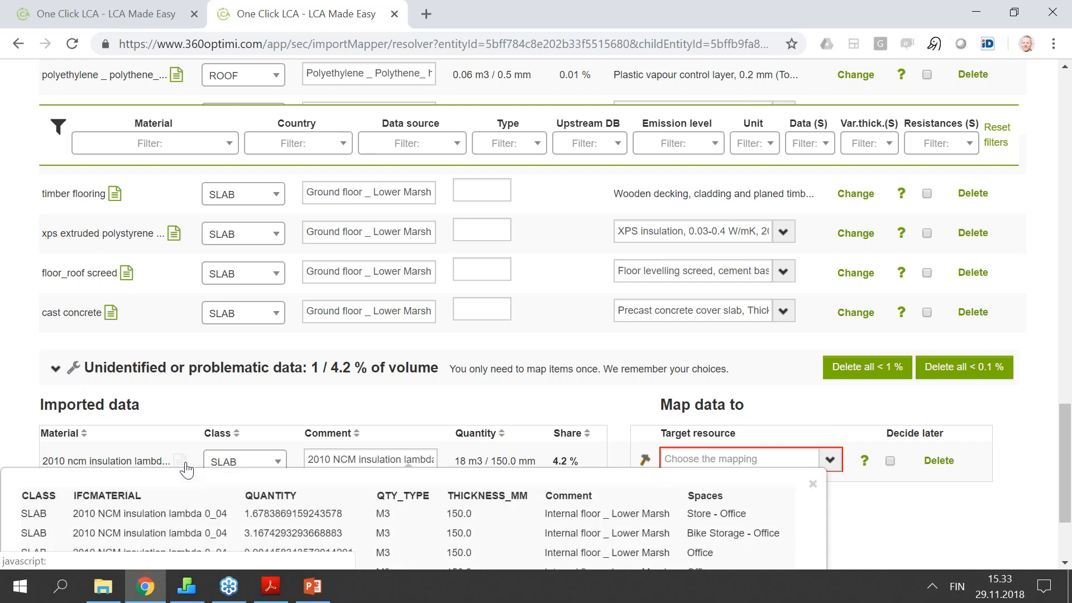
{"action": "scroll", "coordinate": [503, 252], "scroll_direction": "down", "scroll_amount": 1}
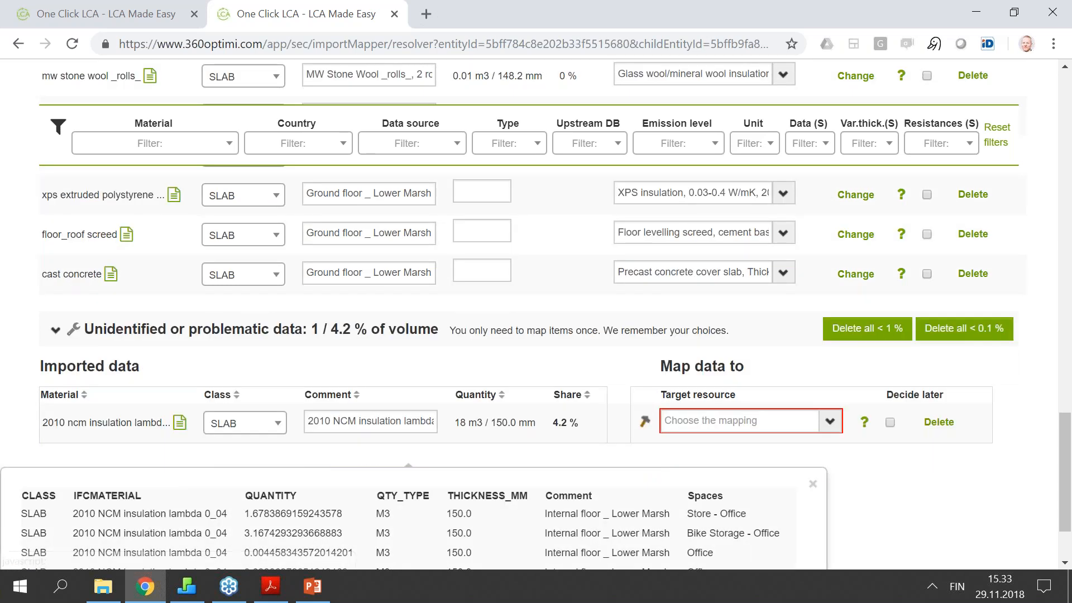
{"action": "scroll", "coordinate": [736, 316], "scroll_direction": "down", "scroll_amount": 2}
Map the unidentified 2010 NCM insulation to the Knauf glass wool/mineral wool insulation with ECOSE Technology, 0.036-0.039 W/mK.
{"action": "left_click", "coordinate": [731, 317]}
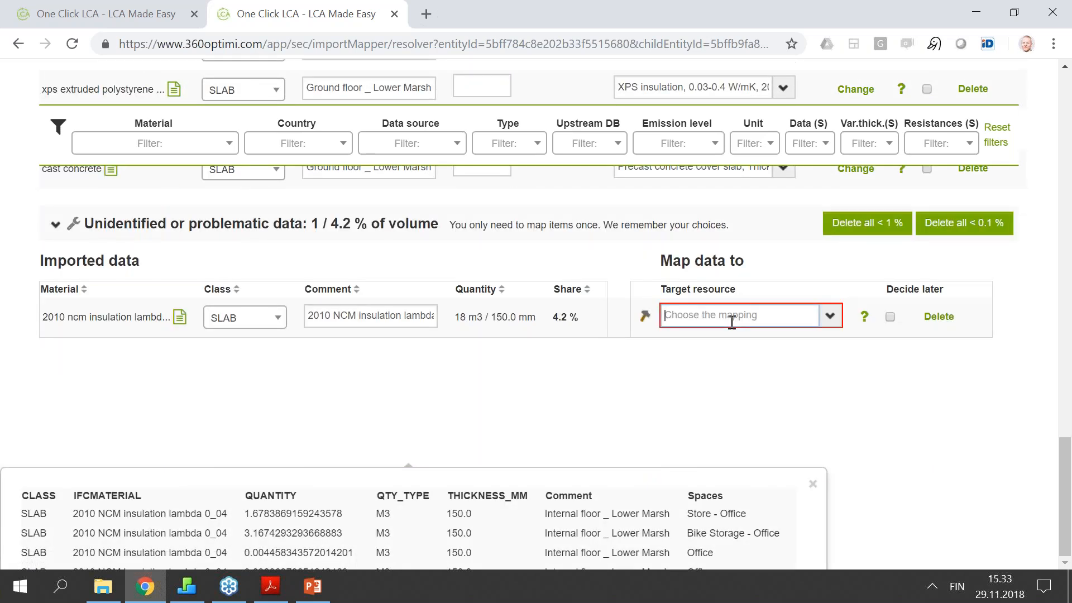
{"action": "type", "text": "glass wool"}
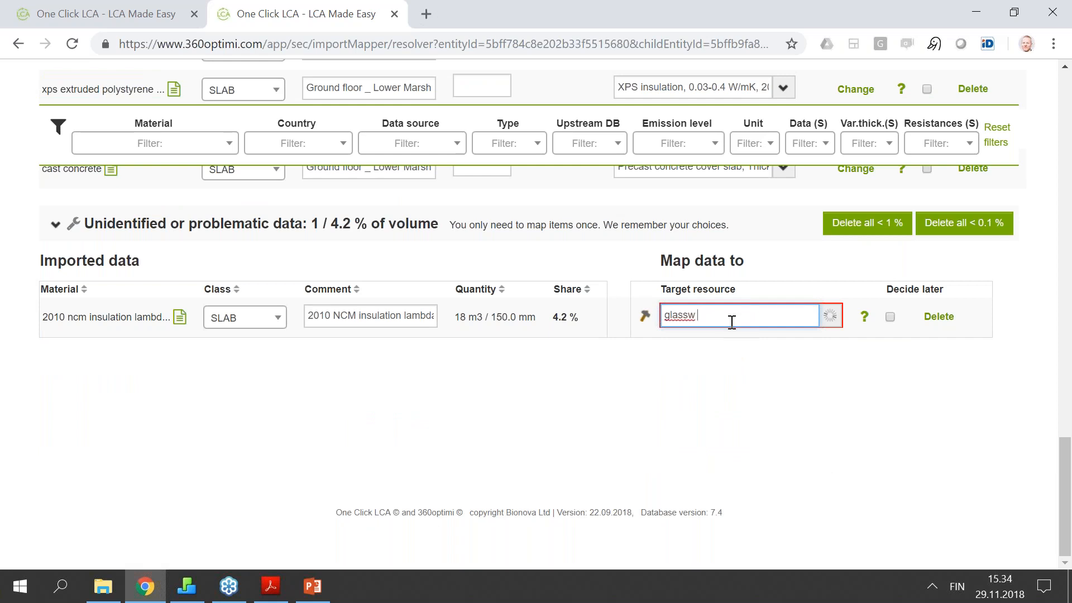
{"action": "key", "text": "BackSpace"}
{"action": "key", "text": "BackSpace"}
{"action": "key", "text": "BackSpace"}
{"action": "key", "text": "BackSpace"}
{"action": "key", "text": "BackSpace"}
{"action": "type", "text": "wool"}
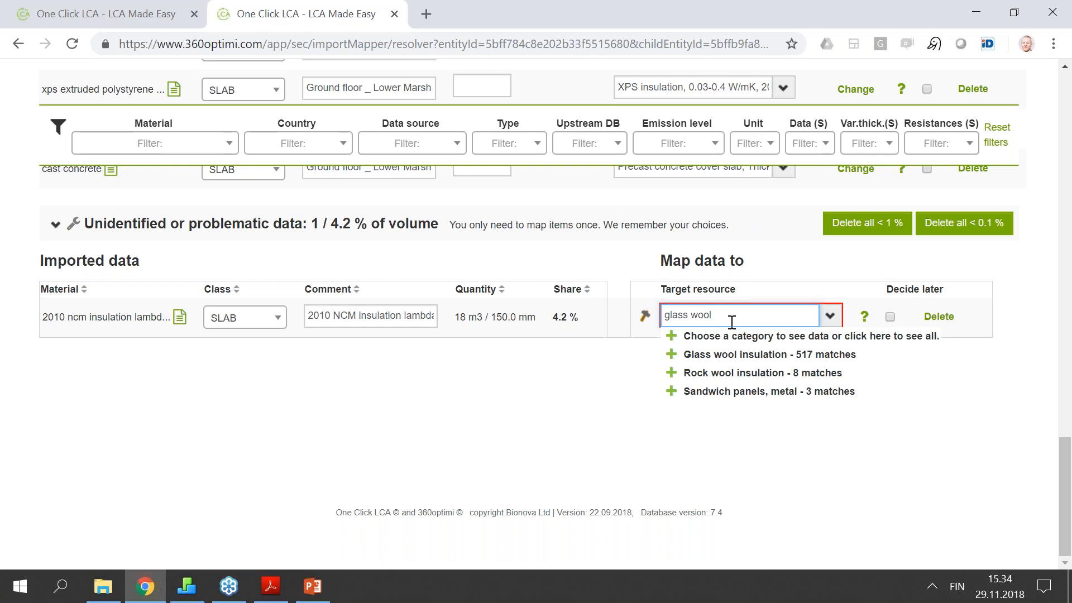
{"action": "left_click", "coordinate": [677, 336]}
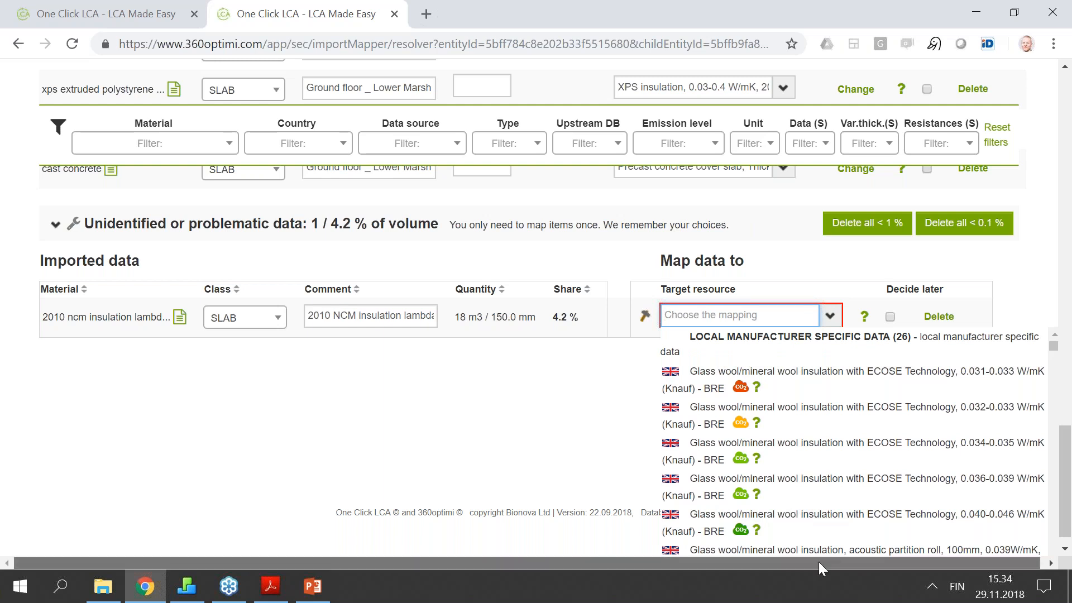
{"action": "left_click_drag", "start_coordinate": [819, 562], "coordinate": [947, 563]}
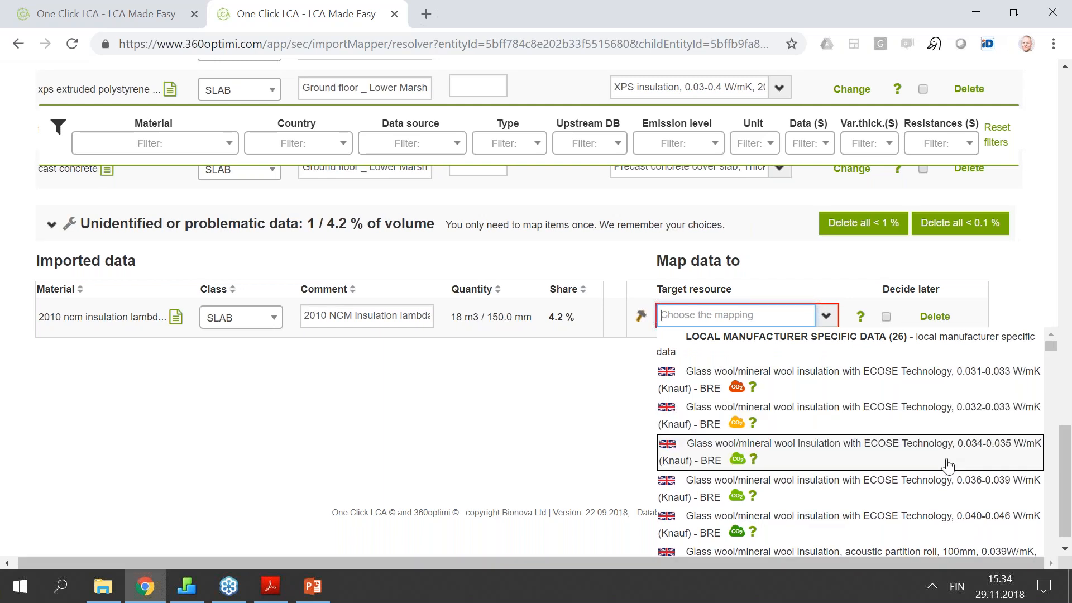
{"action": "scroll", "coordinate": [932, 420], "scroll_direction": "down", "scroll_amount": 3}
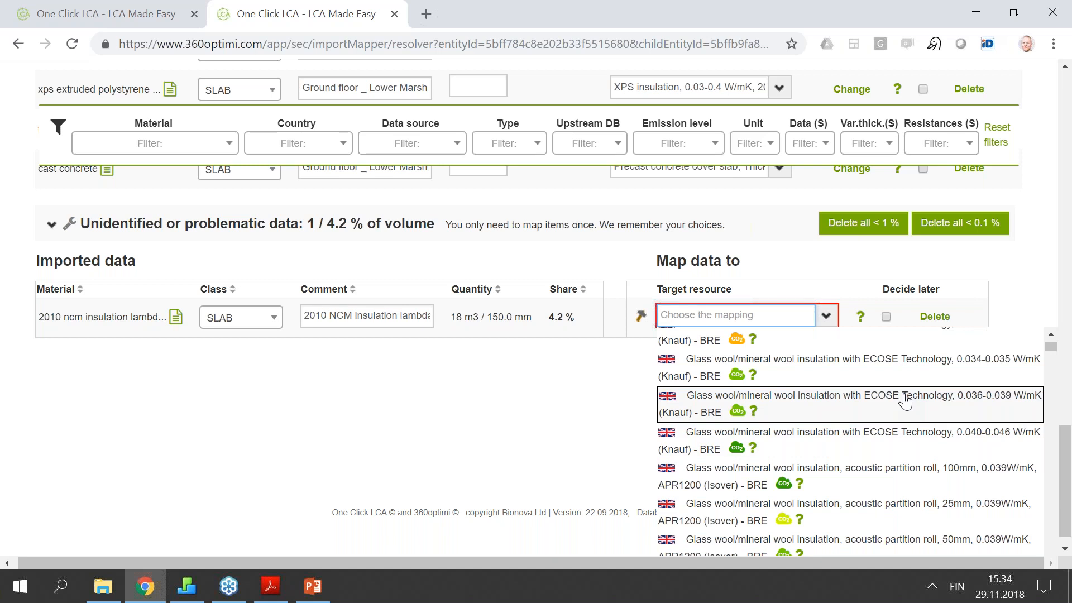
{"action": "left_click", "coordinate": [905, 400]}
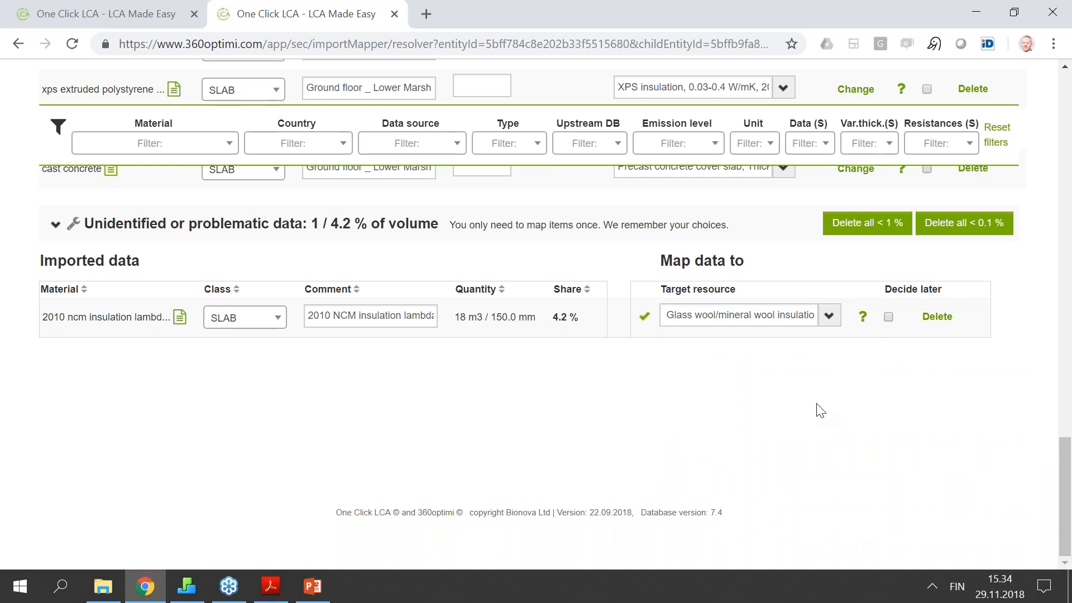
Search the target resources for "lambda" and list the matches from all categories.
{"action": "left_click", "coordinate": [781, 315]}
{"action": "type", "text": "lambda"}
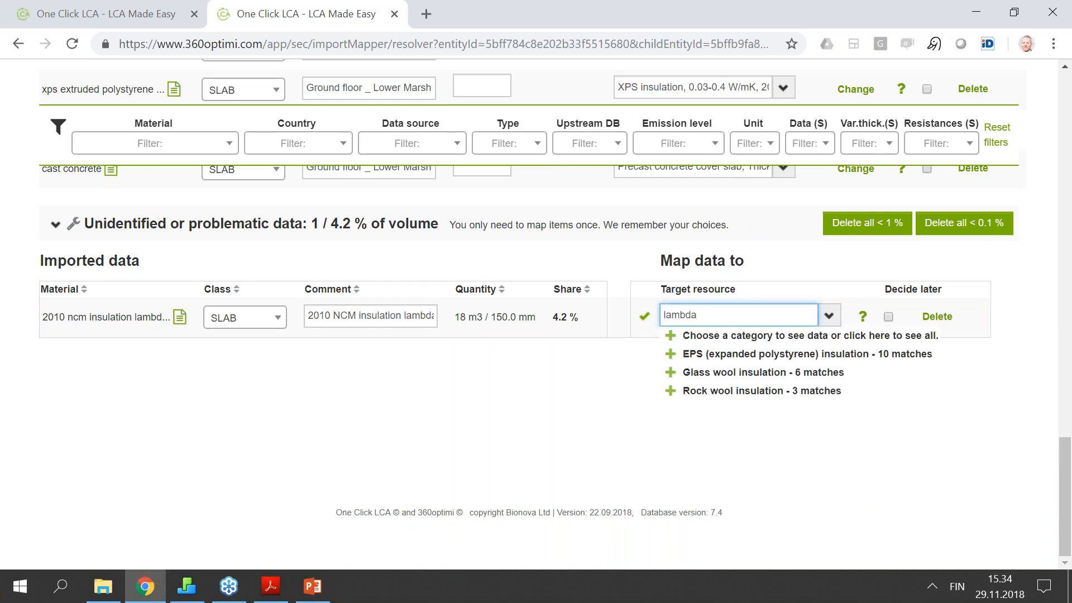
{"action": "left_click", "coordinate": [809, 335]}
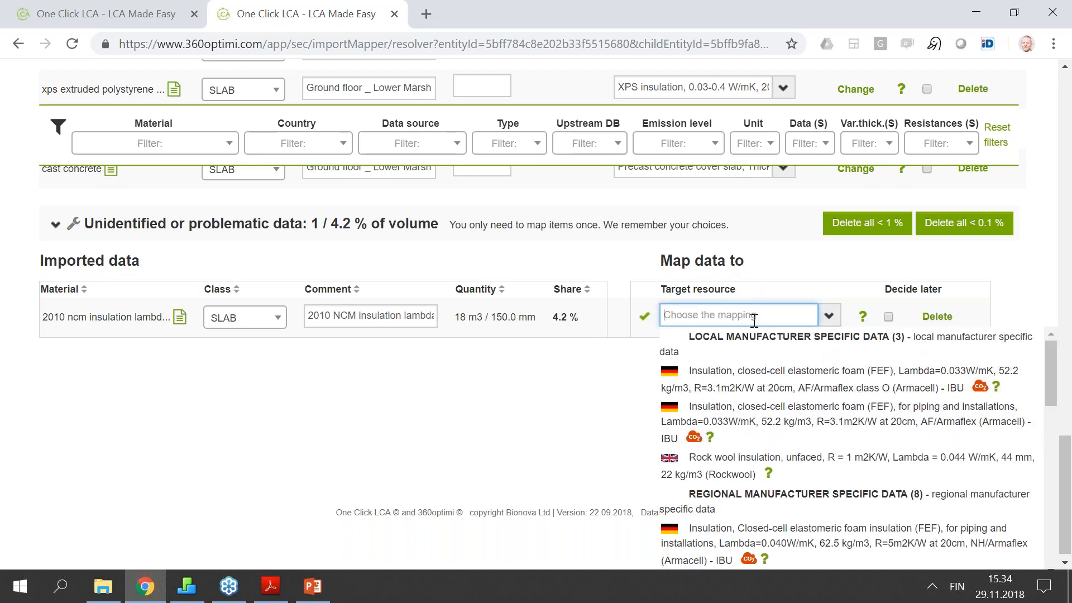
Search for glass wool and map the 2010 NCM insulation to Knauf glass wool/mineral wool insulation with ECOSE Technology, 0.040-0.046 W/mK.
{"action": "type", "text": "glass wool"}
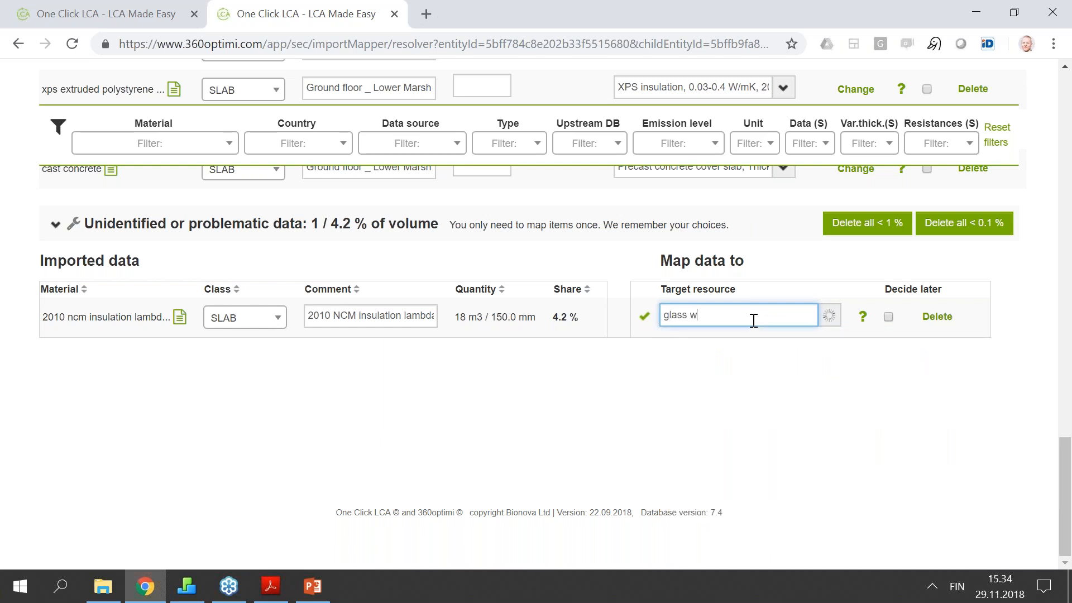
{"action": "left_click", "coordinate": [759, 354]}
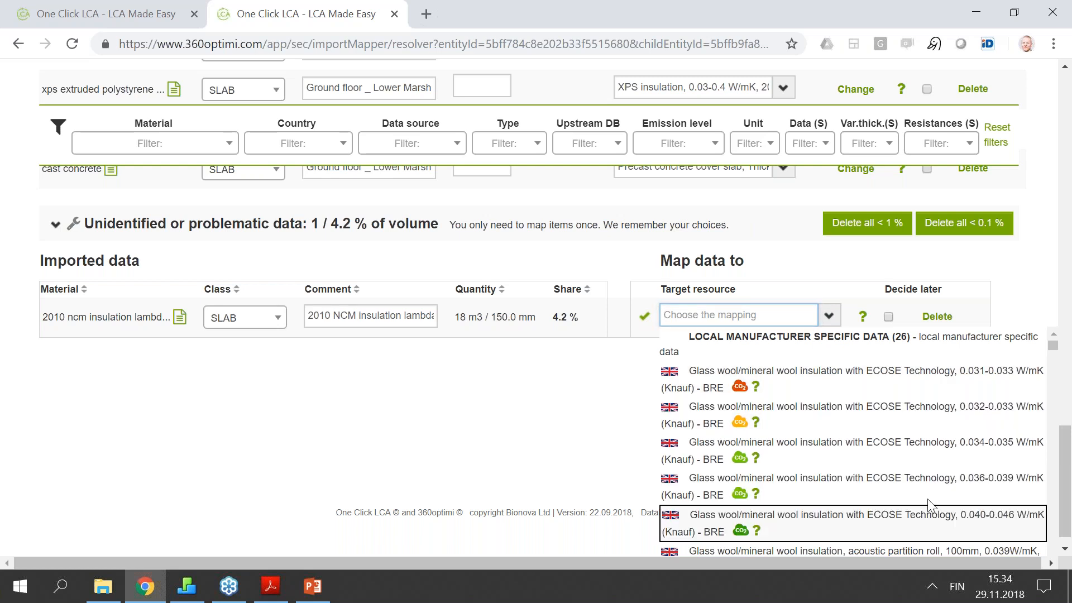
{"action": "left_click", "coordinate": [929, 517]}
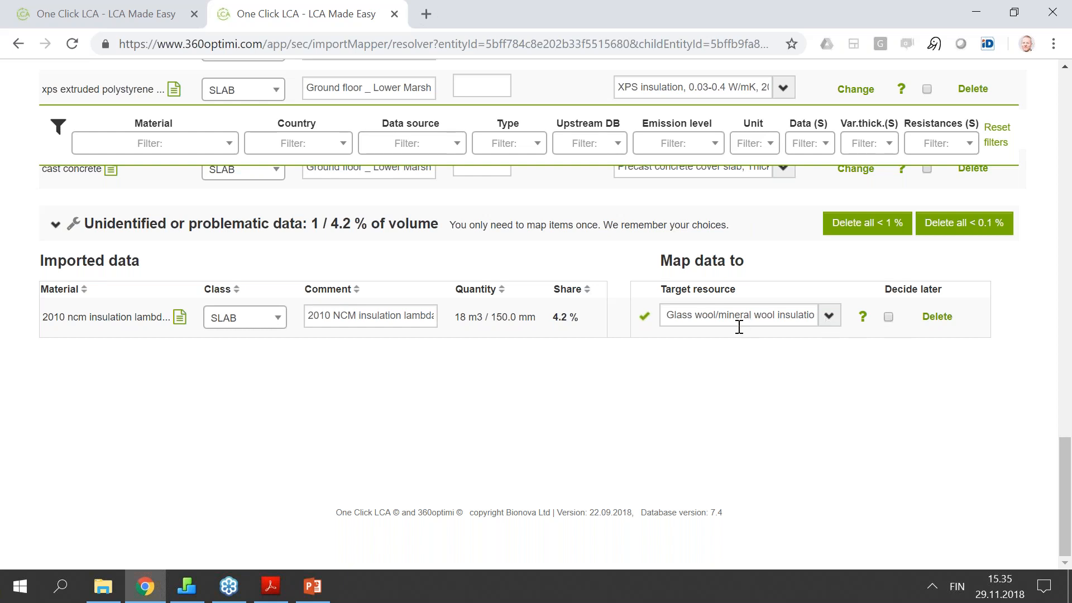
Continue the import with the completed mappings to produce the baseline design's LCA results.
{"action": "scroll", "coordinate": [913, 357], "scroll_direction": "up", "scroll_amount": 1}
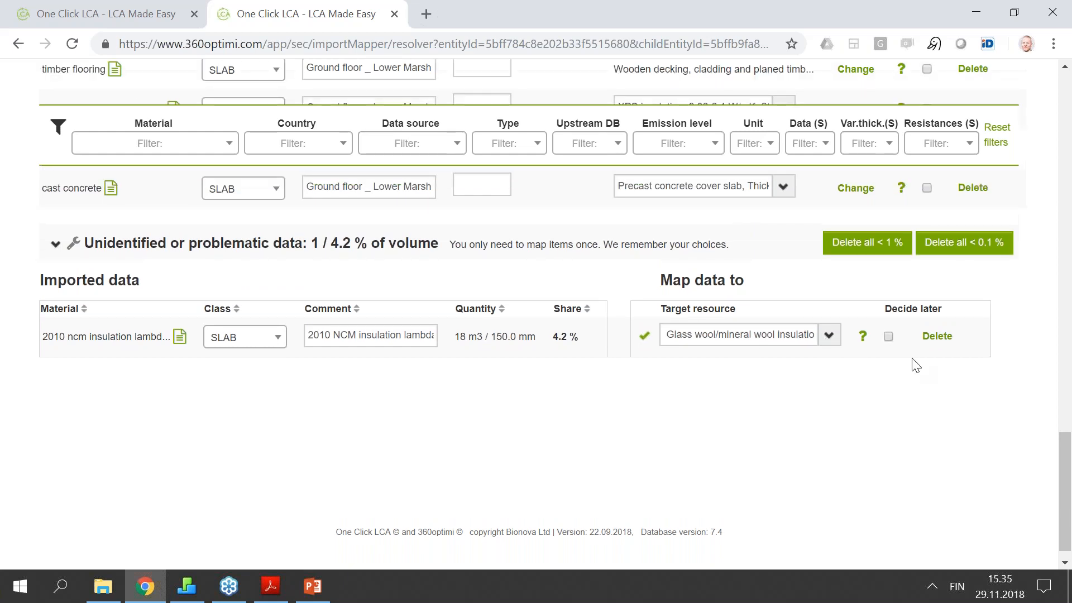
{"action": "scroll", "coordinate": [916, 365], "scroll_direction": "up", "scroll_amount": 1}
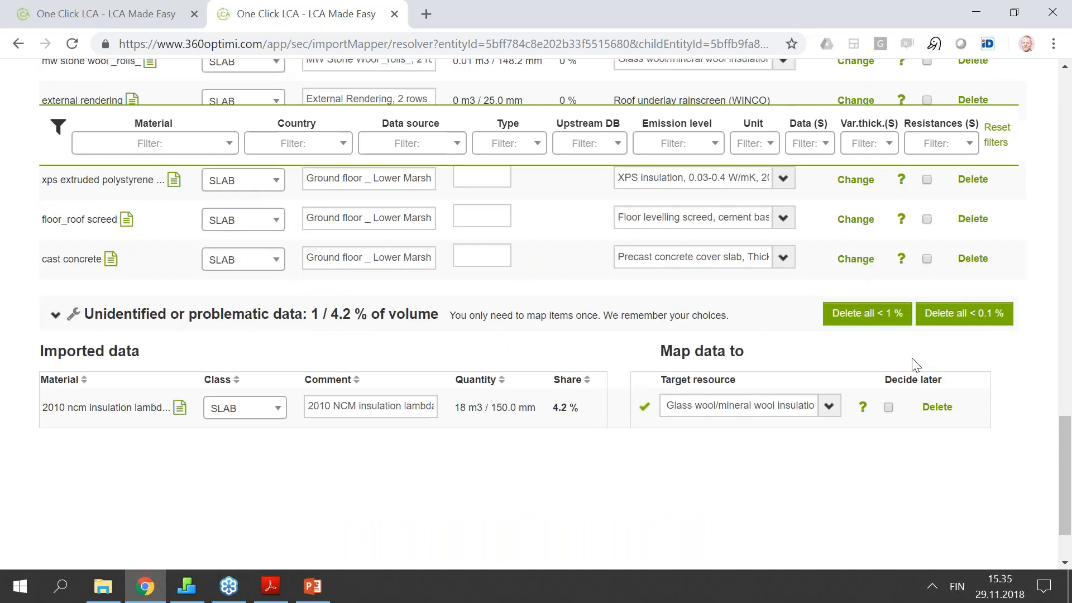
{"action": "scroll", "coordinate": [949, 371], "scroll_direction": "up", "scroll_amount": 20}
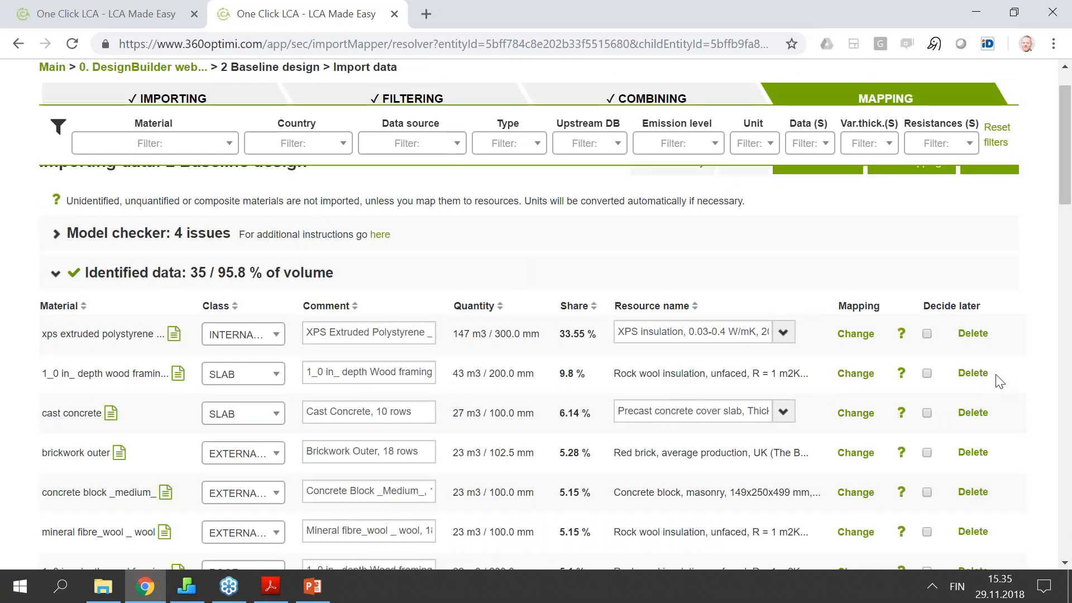
{"action": "scroll", "coordinate": [1000, 382], "scroll_direction": "up", "scroll_amount": 3}
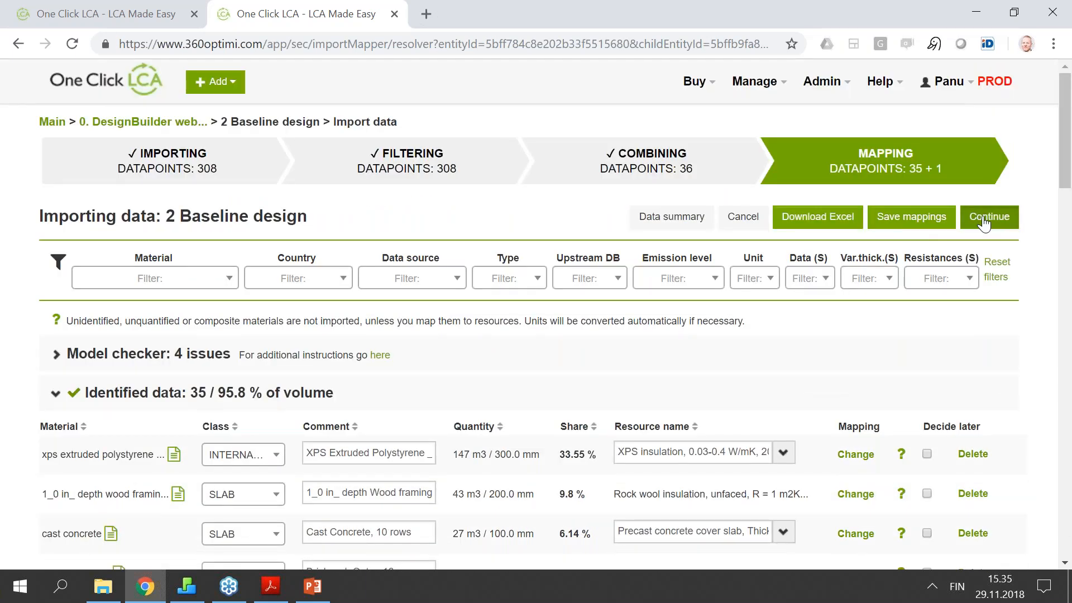
{"action": "left_click", "coordinate": [984, 221]}
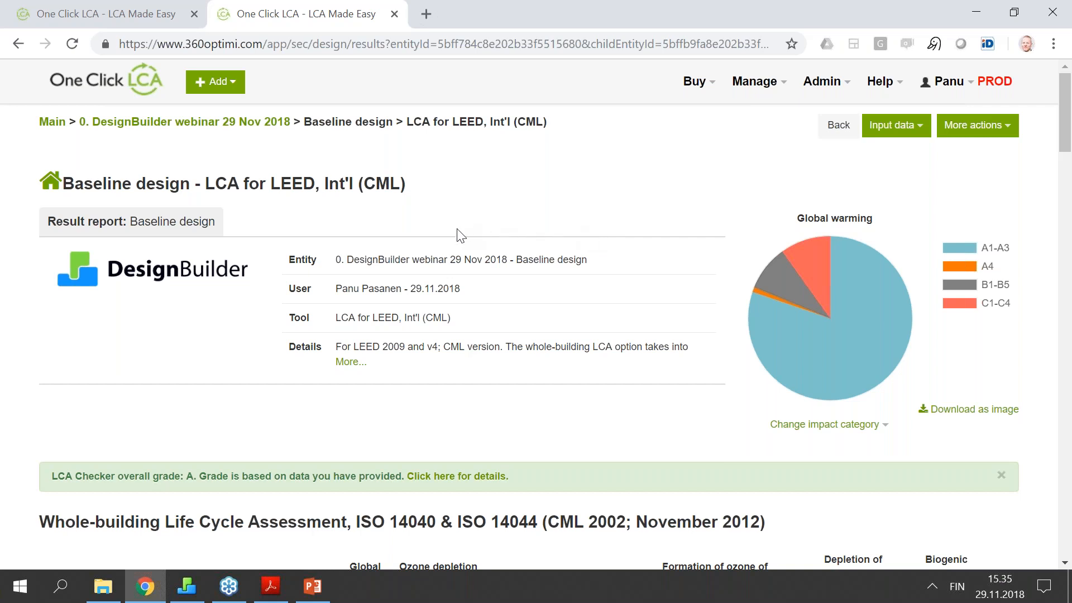
Review the baseline design's whole-building life cycle assessment results by life-cycle stage, impact category and floor area.
{"action": "scroll", "coordinate": [459, 235], "scroll_direction": "down", "scroll_amount": 1}
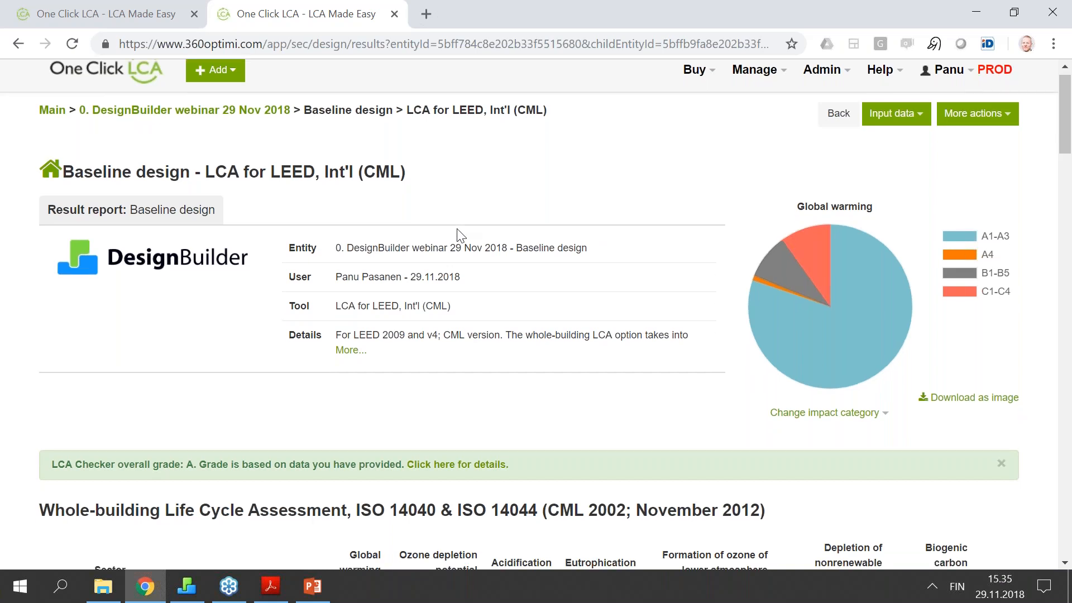
{"action": "scroll", "coordinate": [459, 235], "scroll_direction": "down", "scroll_amount": 3}
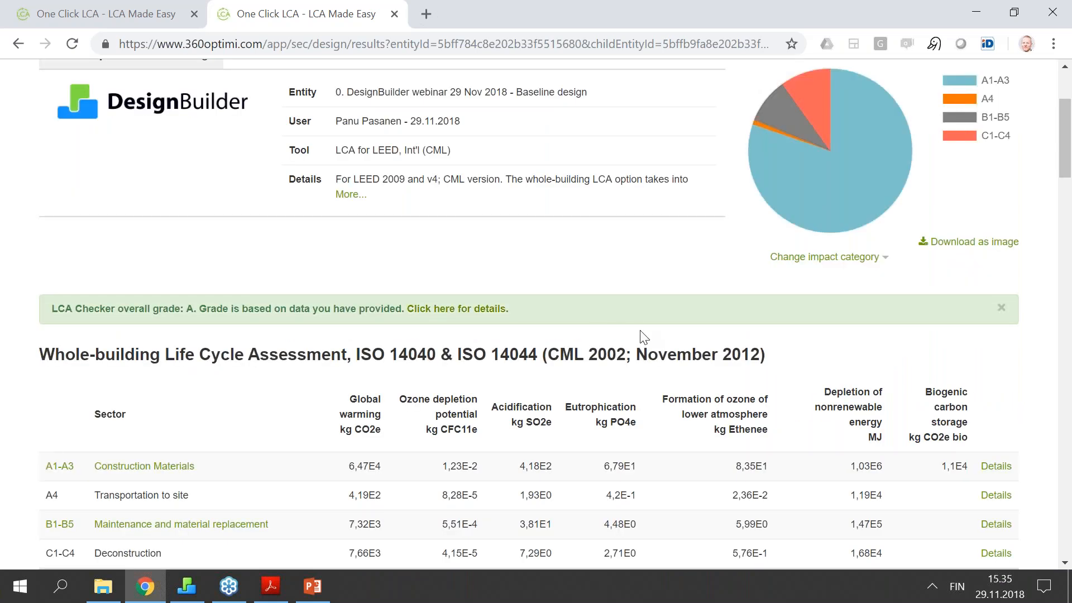
{"action": "scroll", "coordinate": [643, 337], "scroll_direction": "down", "scroll_amount": 1}
{"action": "scroll", "coordinate": [644, 337], "scroll_direction": "down", "scroll_amount": 2}
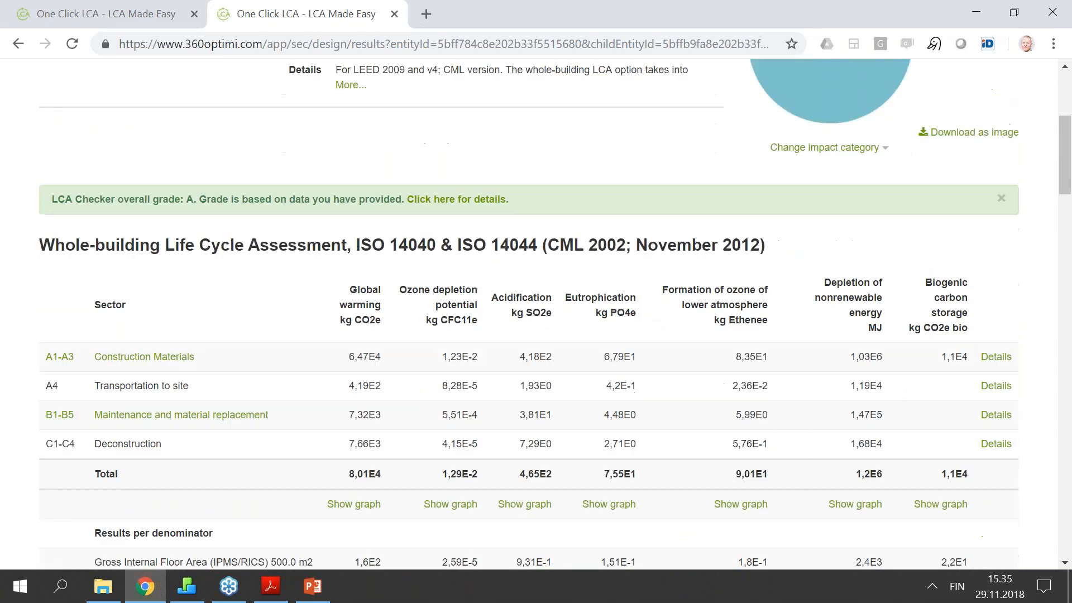
{"action": "scroll", "coordinate": [459, 427], "scroll_direction": "down", "scroll_amount": 1}
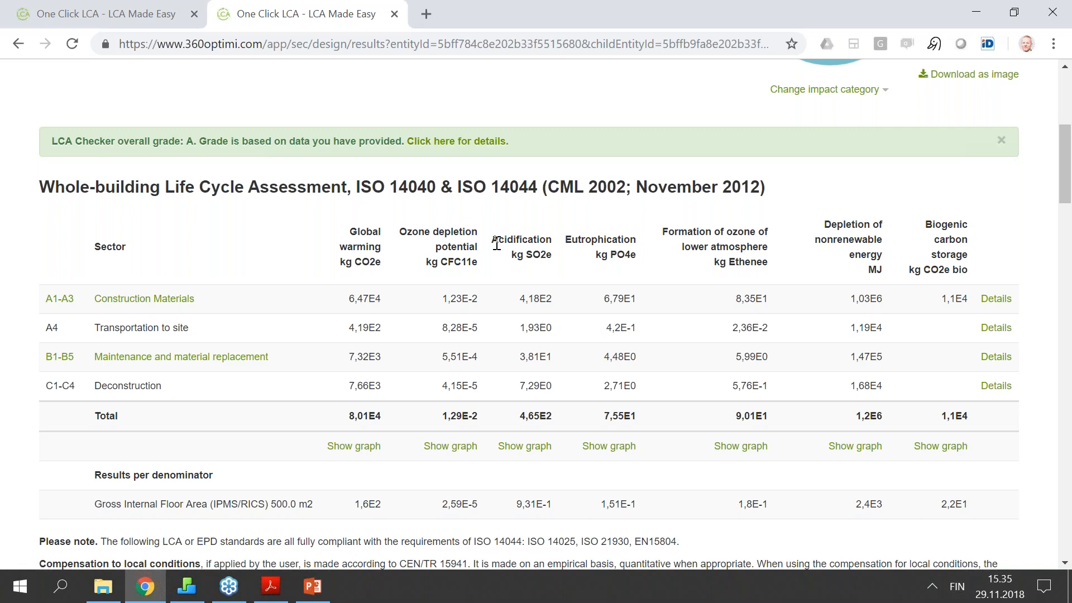
Examine the most contributing building elements, material types, subtypes and materials for the baseline's global warming impact.
{"action": "scroll", "coordinate": [497, 244], "scroll_direction": "down", "scroll_amount": 1}
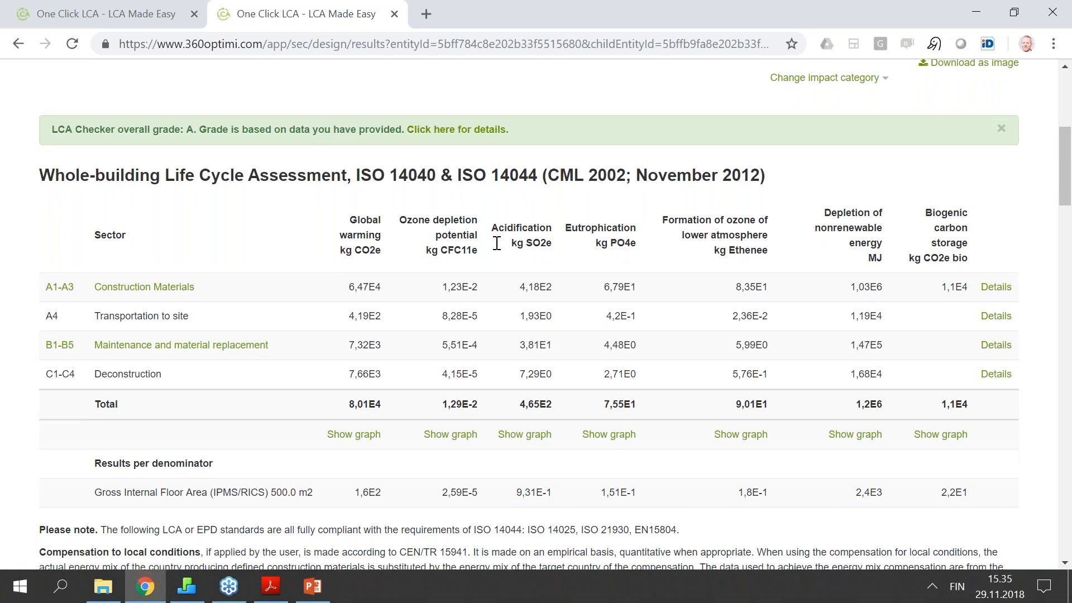
{"action": "scroll", "coordinate": [497, 244], "scroll_direction": "down", "scroll_amount": 4}
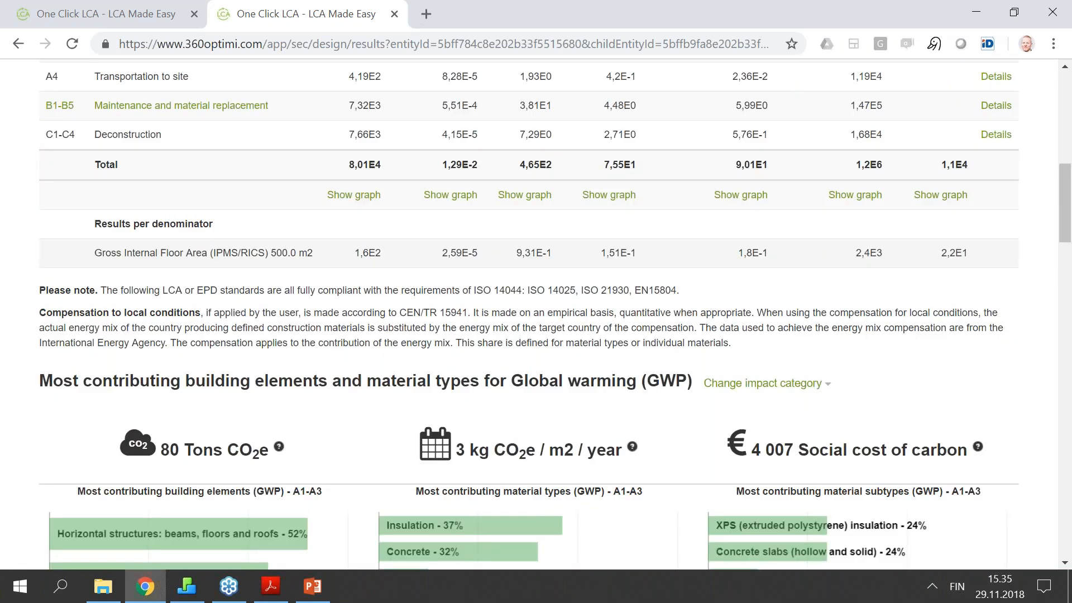
{"action": "scroll", "coordinate": [497, 313], "scroll_direction": "down", "scroll_amount": 2}
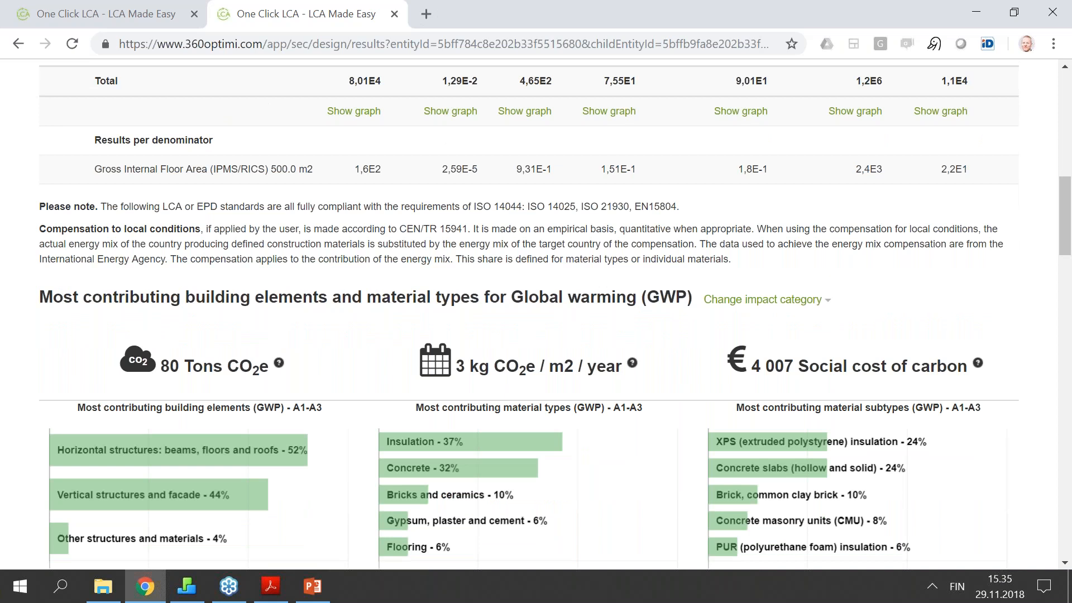
{"action": "scroll", "coordinate": [497, 312], "scroll_direction": "down", "scroll_amount": 2}
{"action": "scroll", "coordinate": [69, 236], "scroll_direction": "down", "scroll_amount": 3}
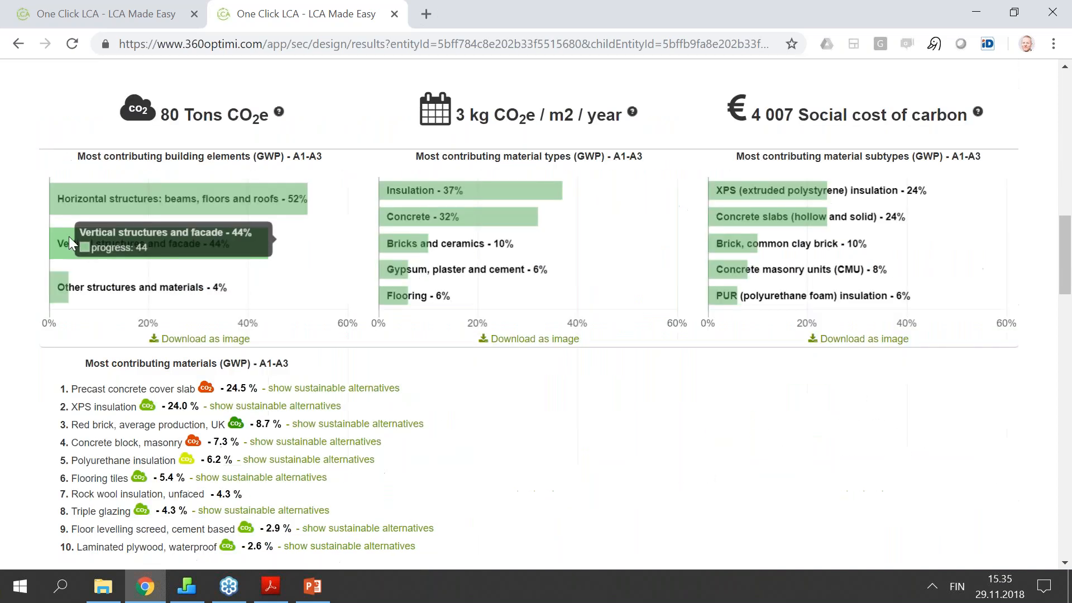
{"action": "mouse_move", "coordinate": [78, 253]}
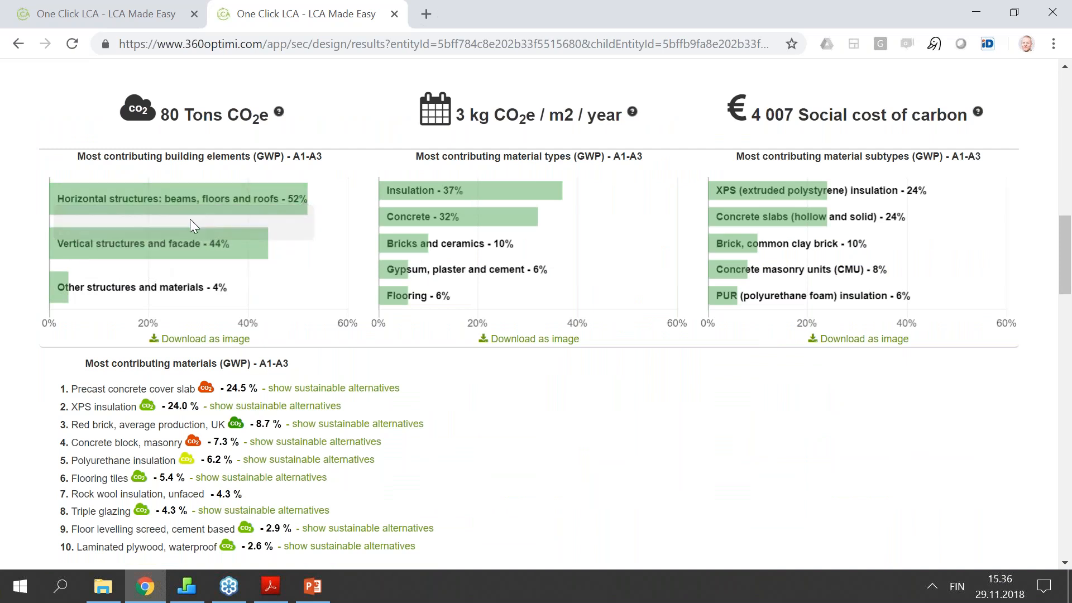
{"action": "mouse_move", "coordinate": [407, 240]}
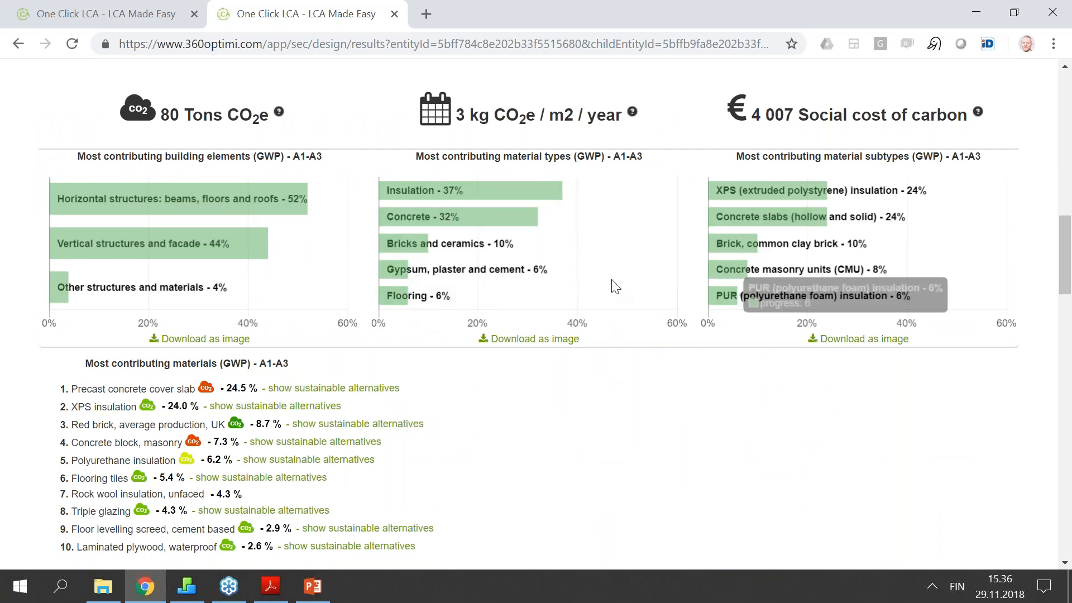
{"action": "scroll", "coordinate": [505, 293], "scroll_direction": "down", "scroll_amount": 1}
{"action": "scroll", "coordinate": [504, 293], "scroll_direction": "down", "scroll_amount": 2}
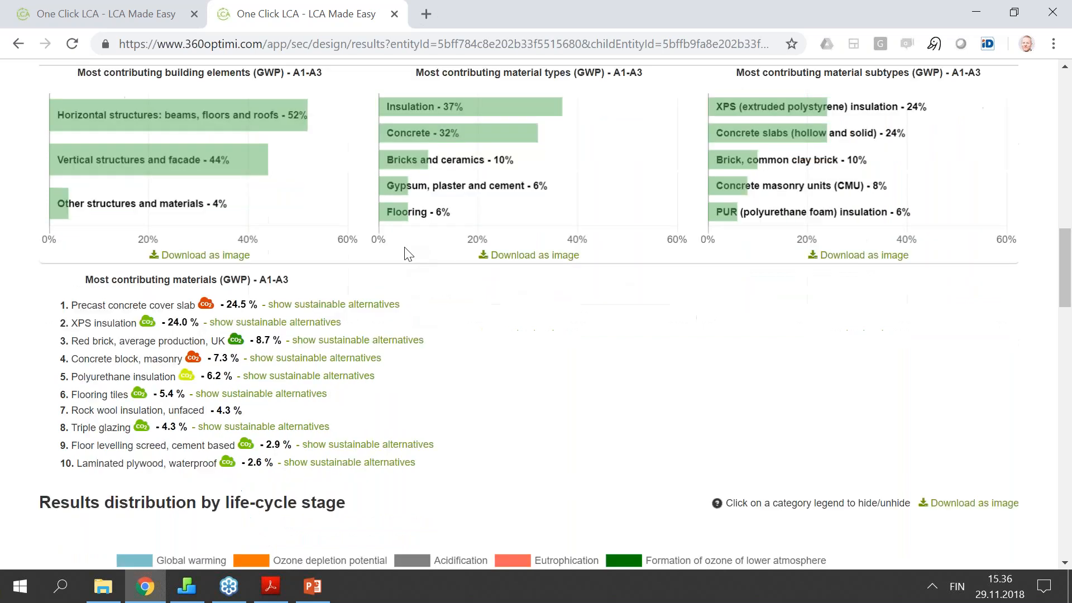
View the sustainable alternatives and their performance rankings for the precast concrete cover slab, and close the list.
{"action": "left_click", "coordinate": [308, 306]}
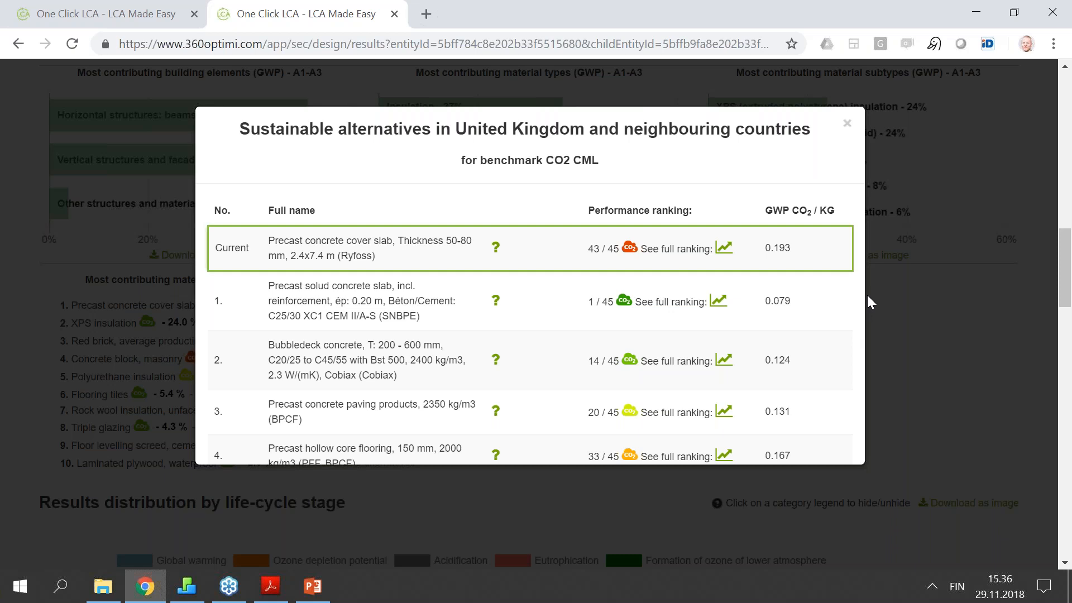
{"action": "scroll", "coordinate": [893, 290], "scroll_direction": "down", "scroll_amount": 1}
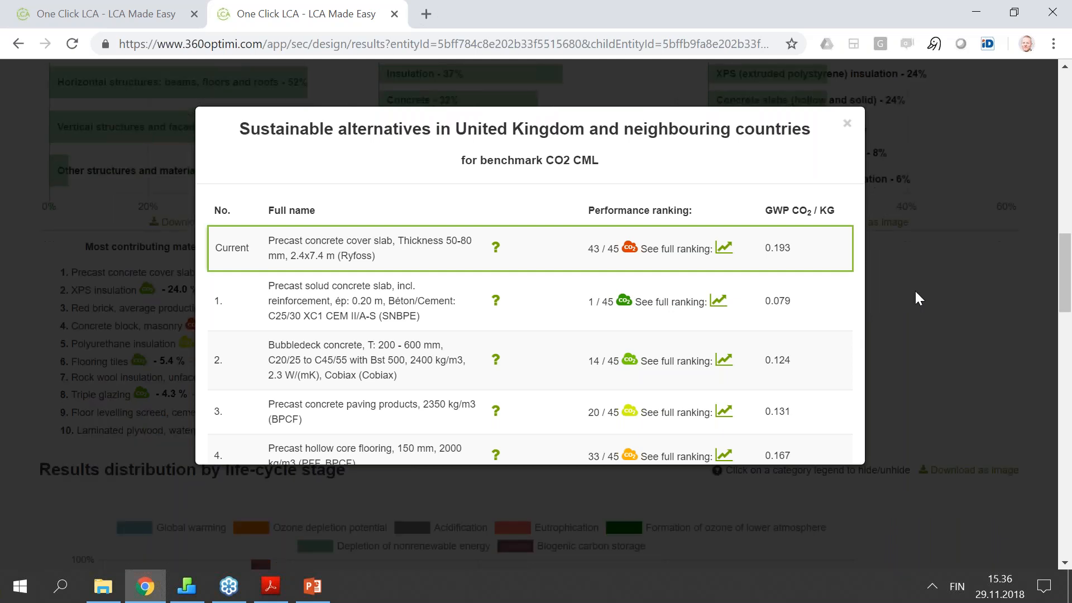
{"action": "left_click", "coordinate": [916, 292]}
Examine the results distribution by life-cycle stage, comparing the transportation, maintenance and replacement, and deconstruction shares across impact categories.
{"action": "scroll", "coordinate": [723, 304], "scroll_direction": "down", "scroll_amount": 4}
{"action": "scroll", "coordinate": [724, 310], "scroll_direction": "down", "scroll_amount": 3}
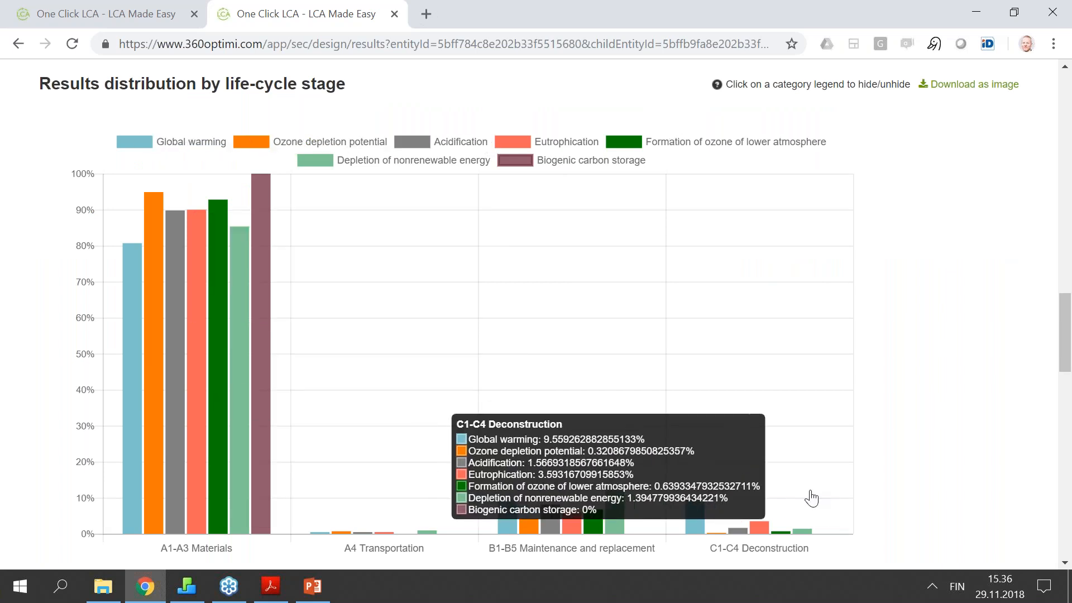
{"action": "scroll", "coordinate": [952, 361], "scroll_direction": "down", "scroll_amount": 1}
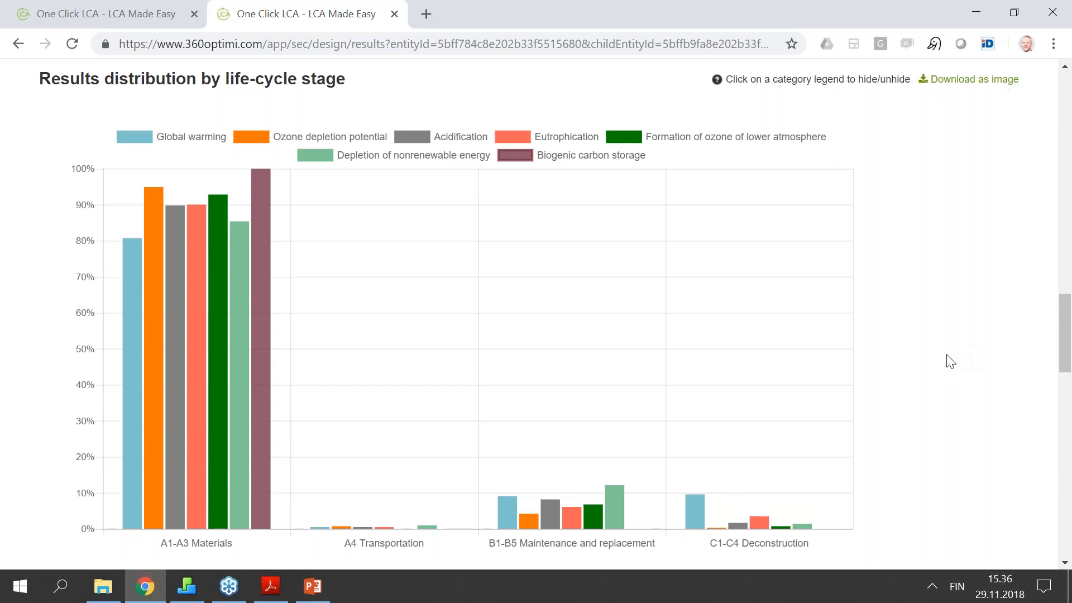
{"action": "left_click_drag", "start_coordinate": [1067, 332], "coordinate": [1067, 335]}
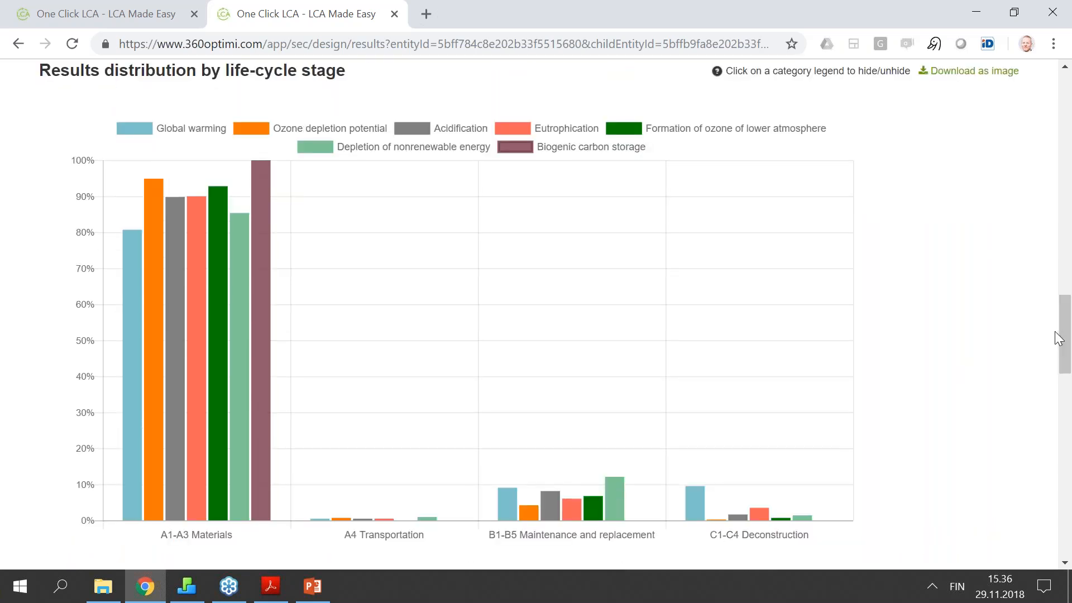
{"action": "mouse_move", "coordinate": [557, 304]}
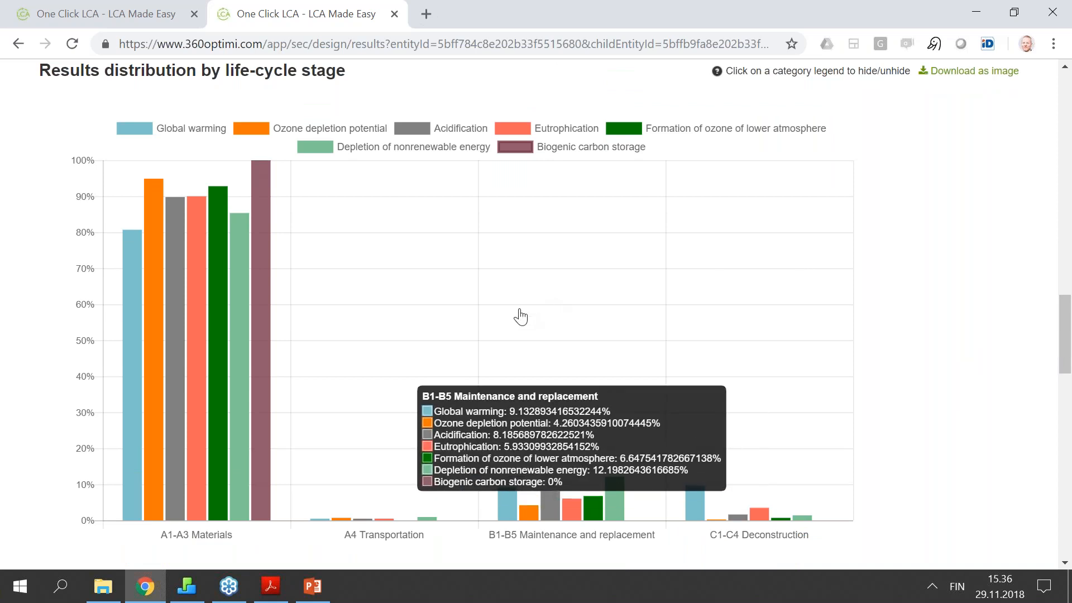
{"action": "mouse_move", "coordinate": [329, 525]}
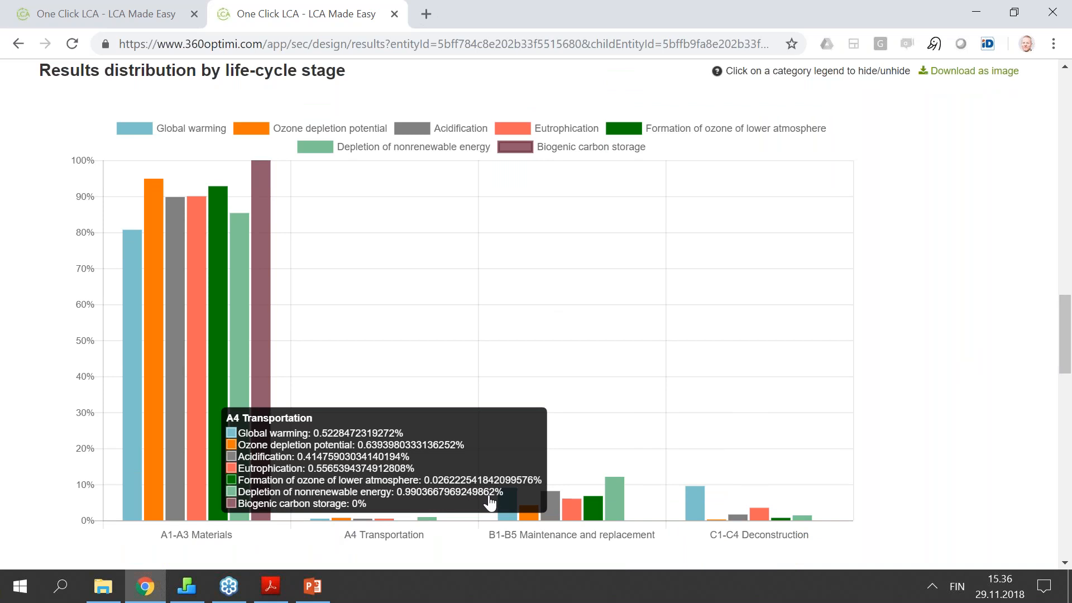
{"action": "mouse_move", "coordinate": [492, 502]}
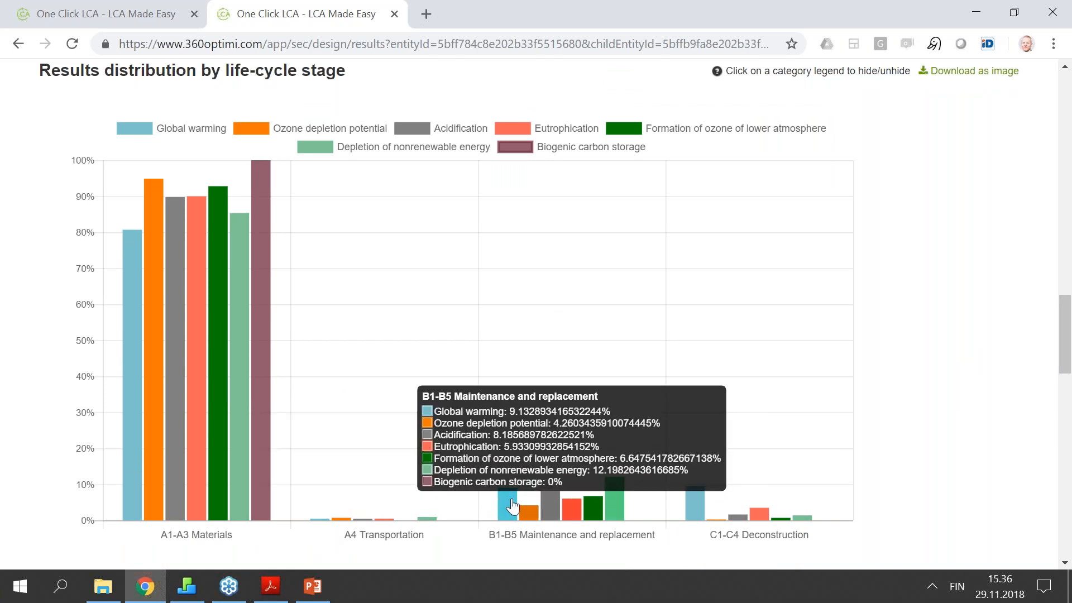
{"action": "mouse_move", "coordinate": [682, 484]}
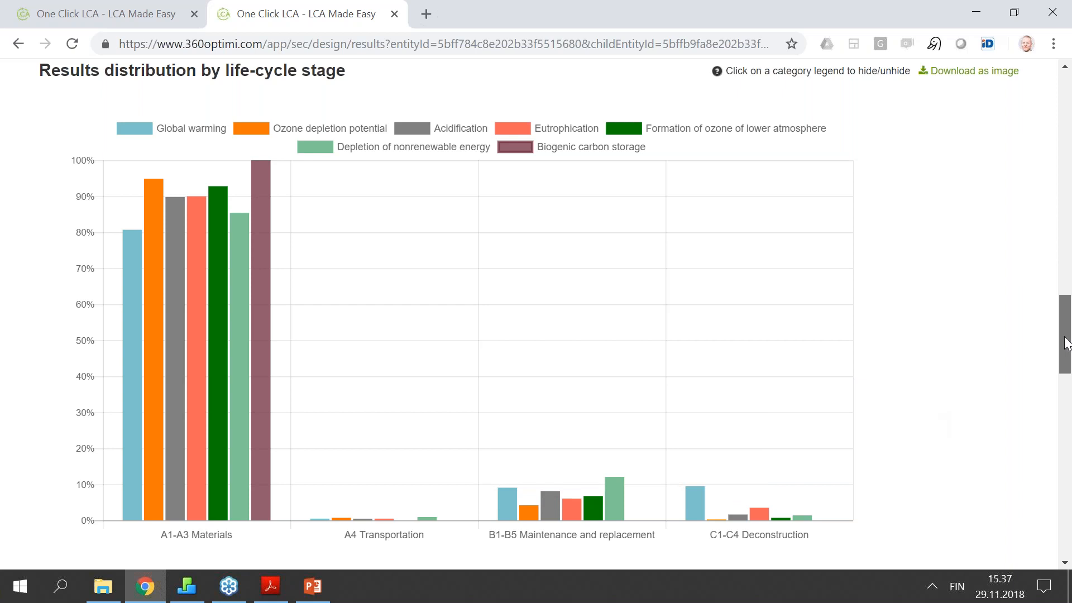
Return to the DesignBuilder webinar project overview and review the baseline's embodied carbon benchmark, life-cycle and structure charts.
{"action": "left_click_drag", "start_coordinate": [1066, 344], "coordinate": [1034, 106]}
{"action": "left_click", "coordinate": [184, 121]}
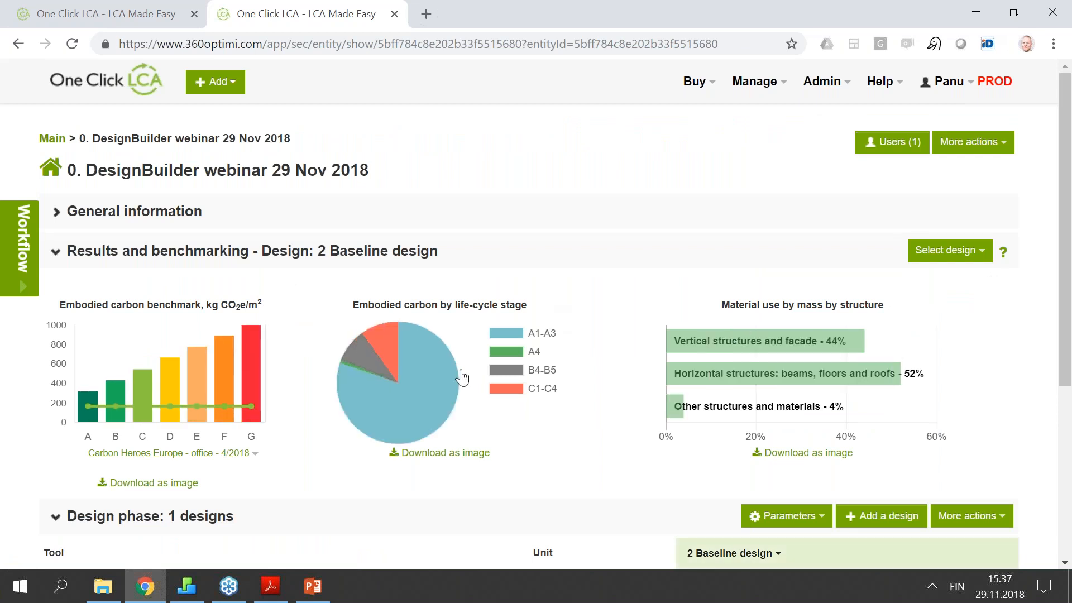
{"action": "scroll", "coordinate": [462, 378], "scroll_direction": "down", "scroll_amount": 1}
{"action": "scroll", "coordinate": [462, 378], "scroll_direction": "down", "scroll_amount": 1}
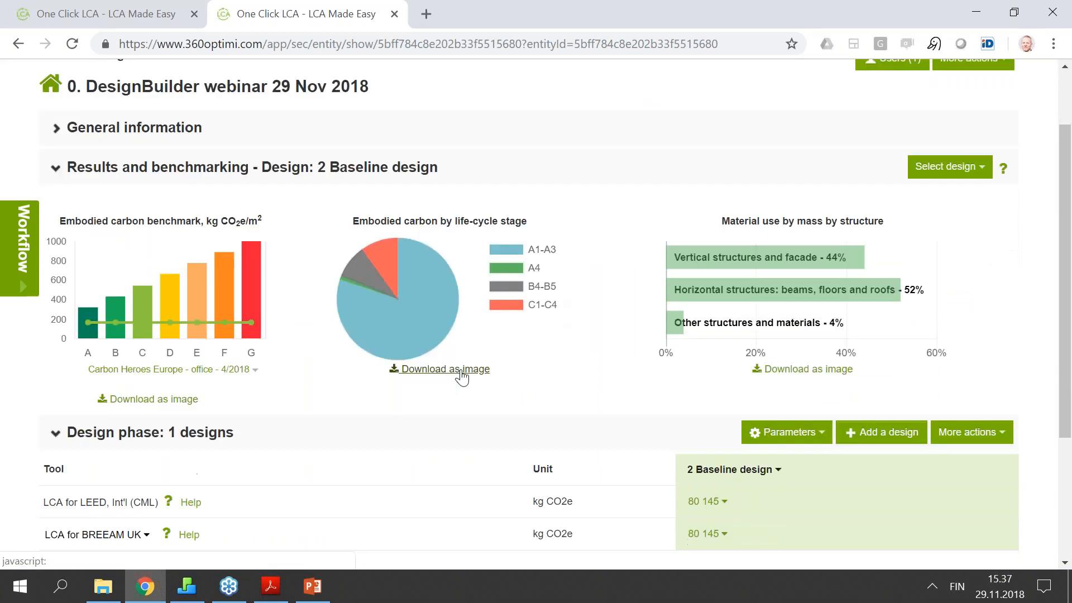
{"action": "scroll", "coordinate": [462, 377], "scroll_direction": "down", "scroll_amount": 3}
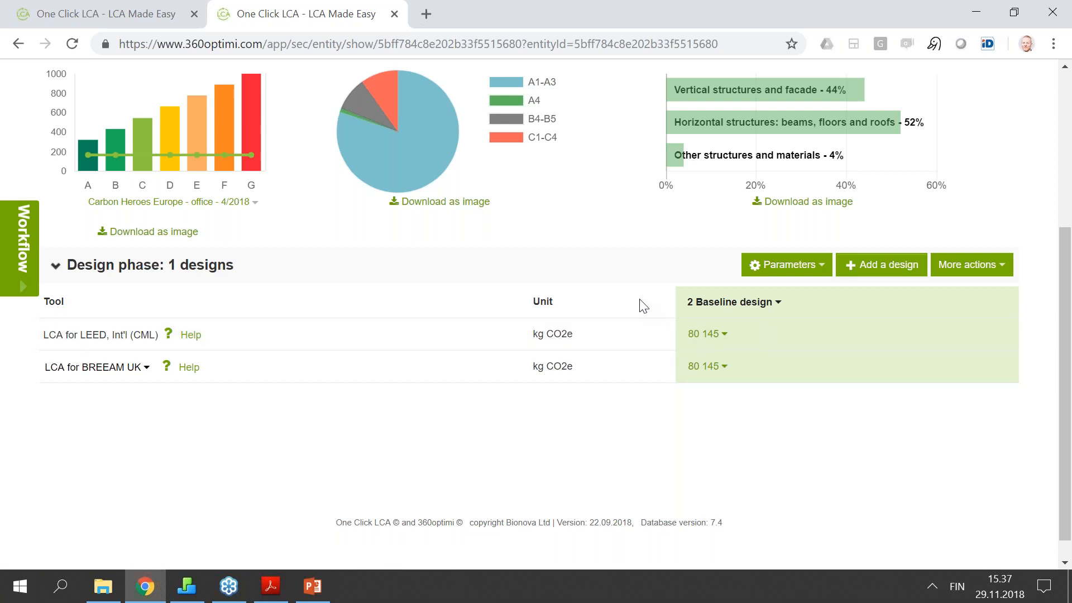
{"action": "scroll", "coordinate": [641, 309], "scroll_direction": "up", "scroll_amount": 1}
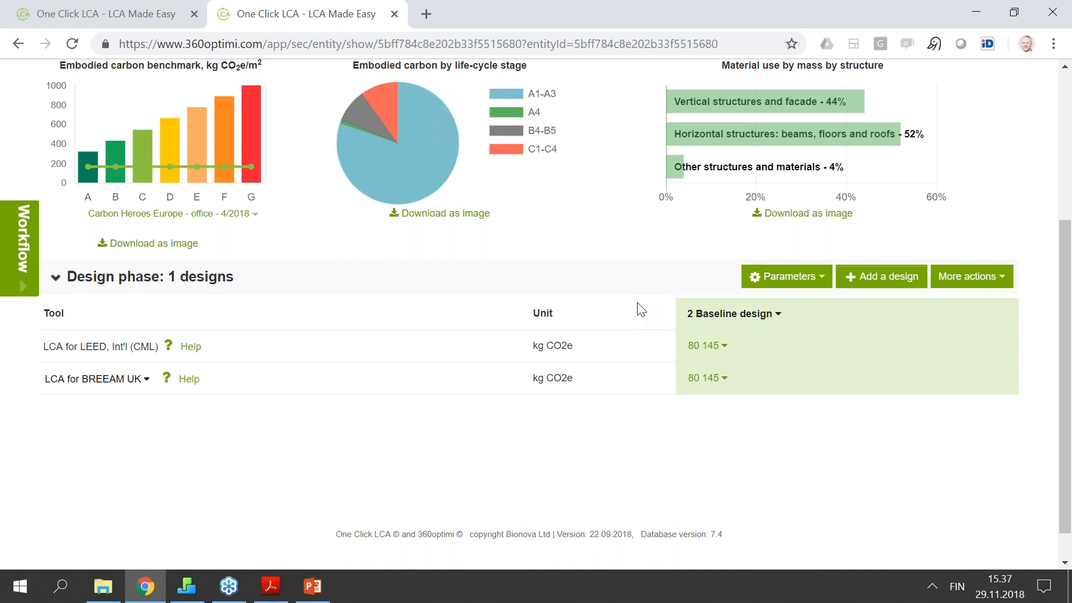
{"action": "scroll", "coordinate": [641, 309], "scroll_direction": "up", "scroll_amount": 1}
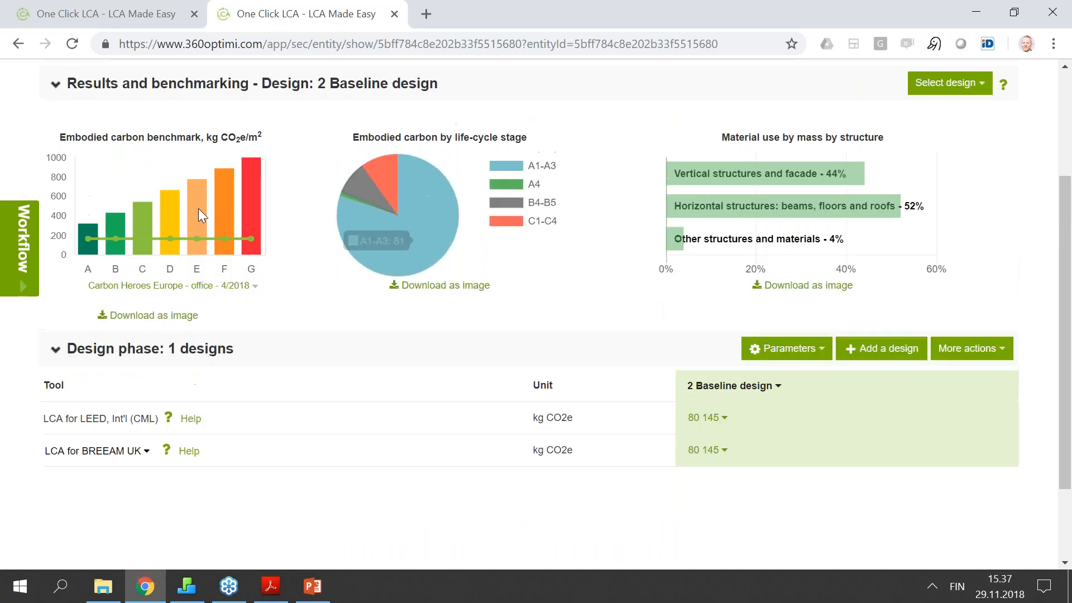
Open the workflow manager, read the LEED v4 LCA compliance basis guidance and mark that task as completed.
{"action": "left_click", "coordinate": [22, 244]}
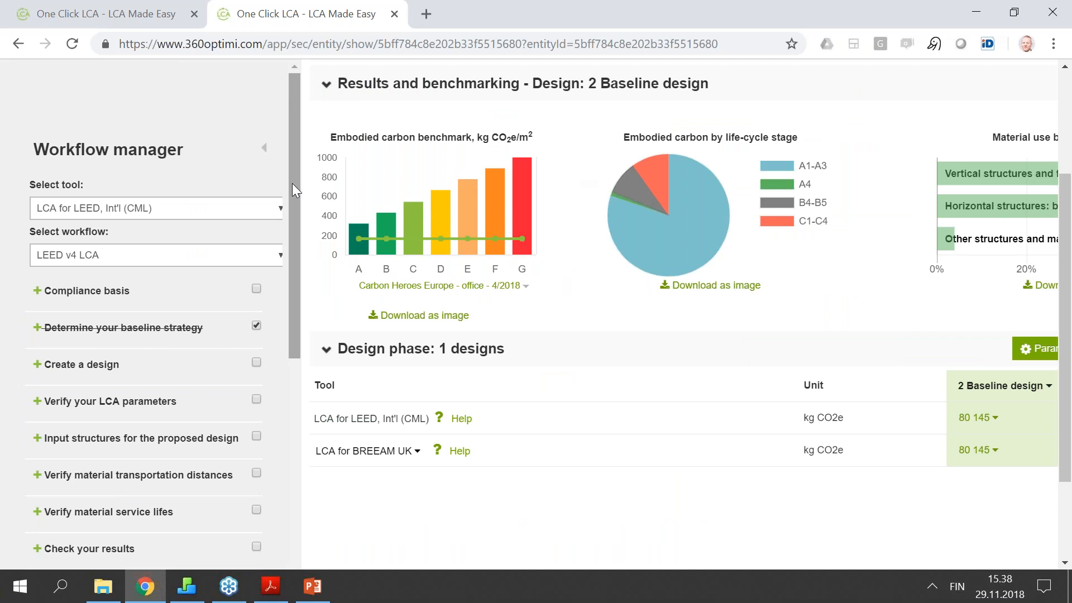
{"action": "left_click", "coordinate": [98, 291]}
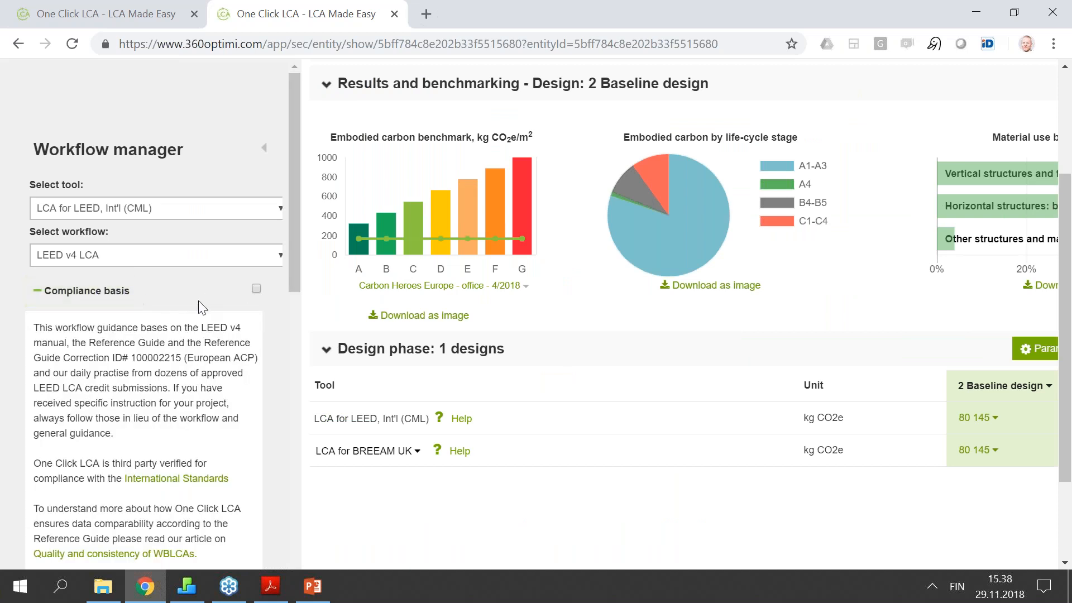
{"action": "left_click", "coordinate": [256, 288]}
{"action": "left_click", "coordinate": [119, 289]}
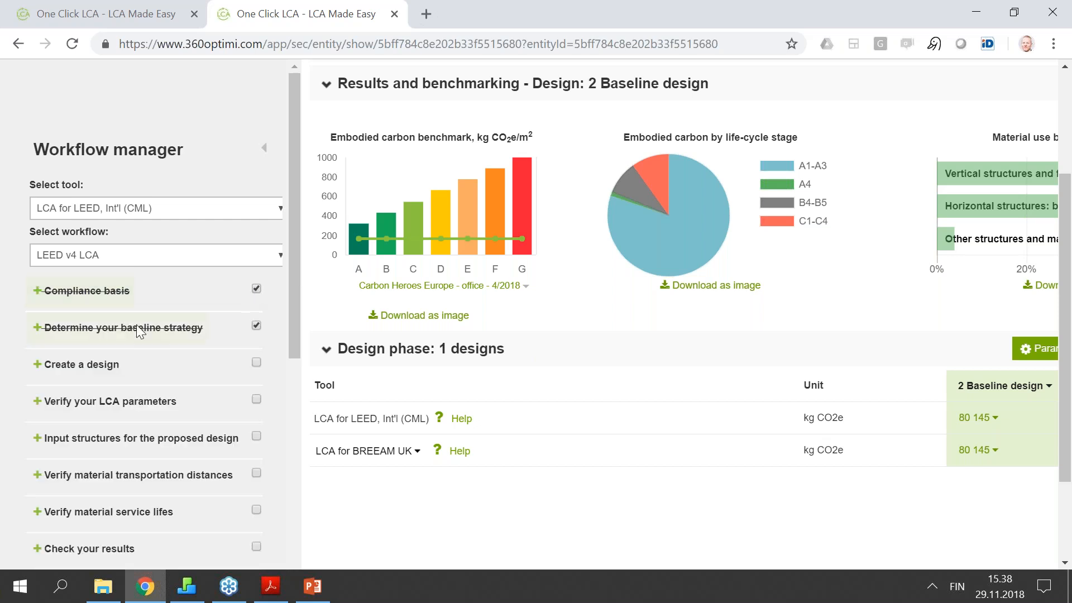
Read the guidance on determining the baseline strategy and look through the remaining LEED v4 LCA workflow tasks.
{"action": "left_click", "coordinate": [176, 328]}
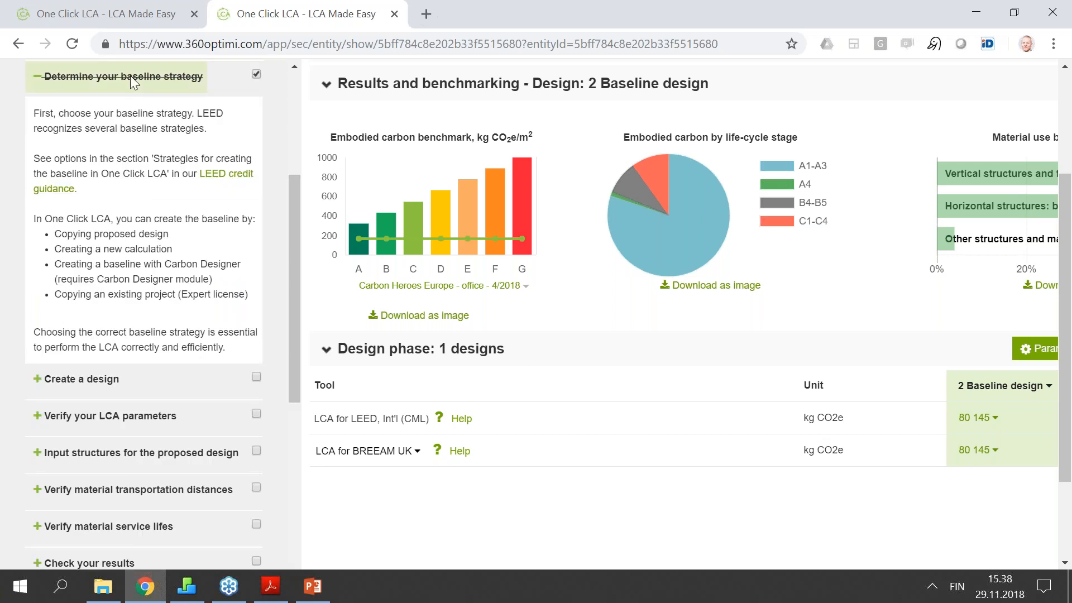
{"action": "left_click", "coordinate": [133, 83]}
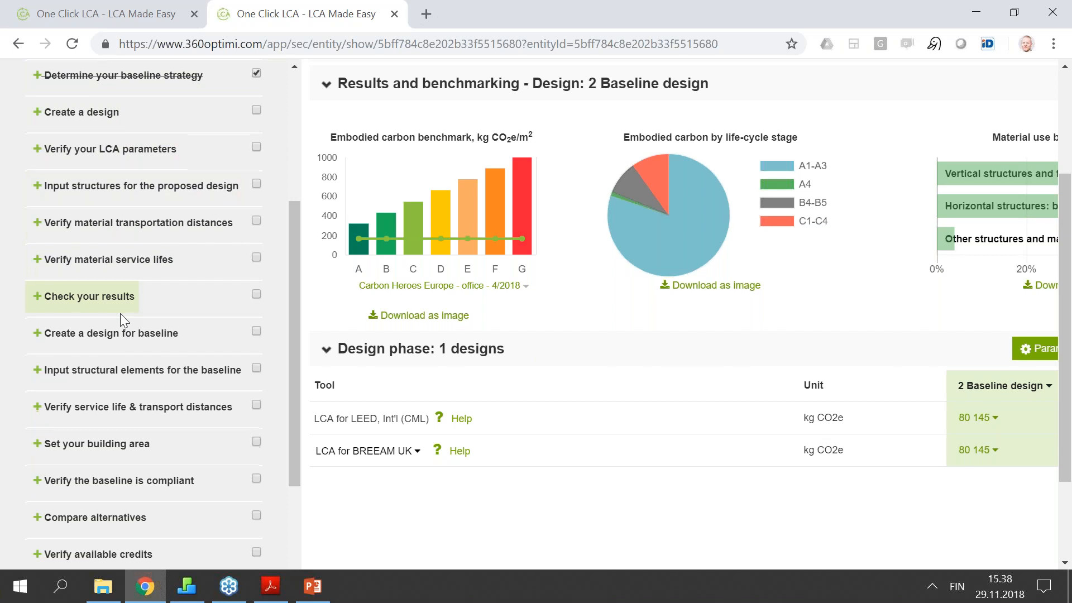
{"action": "scroll", "coordinate": [119, 313], "scroll_direction": "down", "scroll_amount": 4}
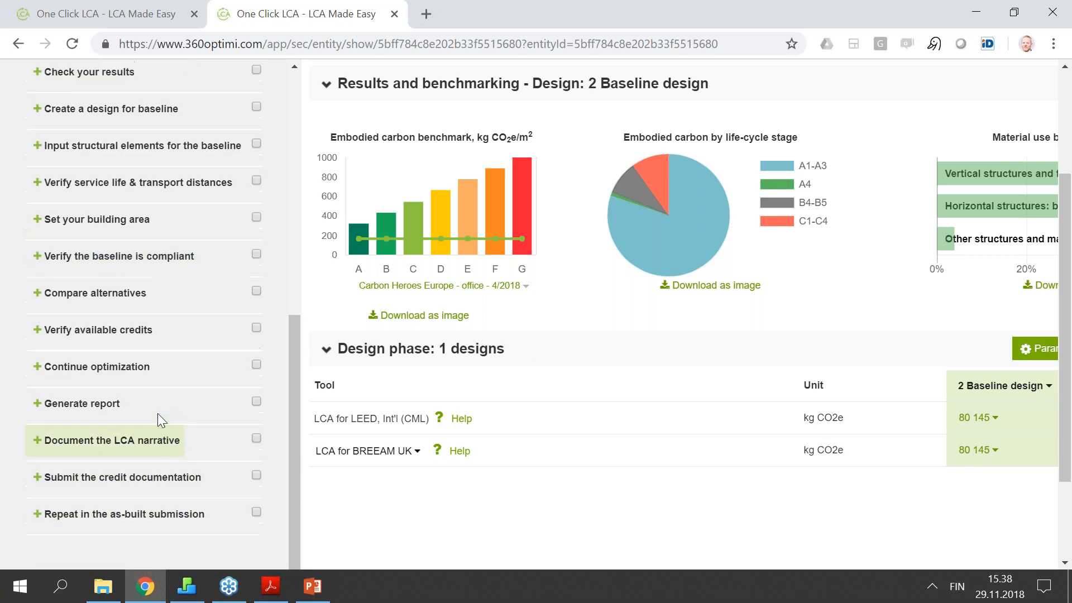
Switch the workflow manager's tool to LCA for BREEAM UK and collapse the workflow manager.
{"action": "scroll", "coordinate": [157, 413], "scroll_direction": "up", "scroll_amount": 8}
{"action": "left_click", "coordinate": [128, 207]}
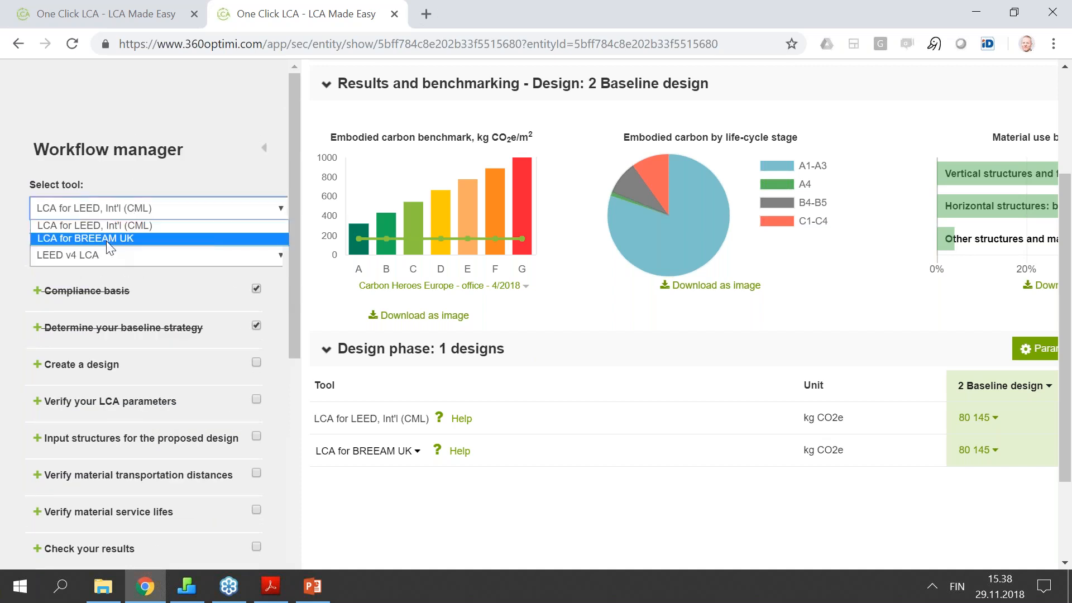
{"action": "left_click", "coordinate": [117, 237]}
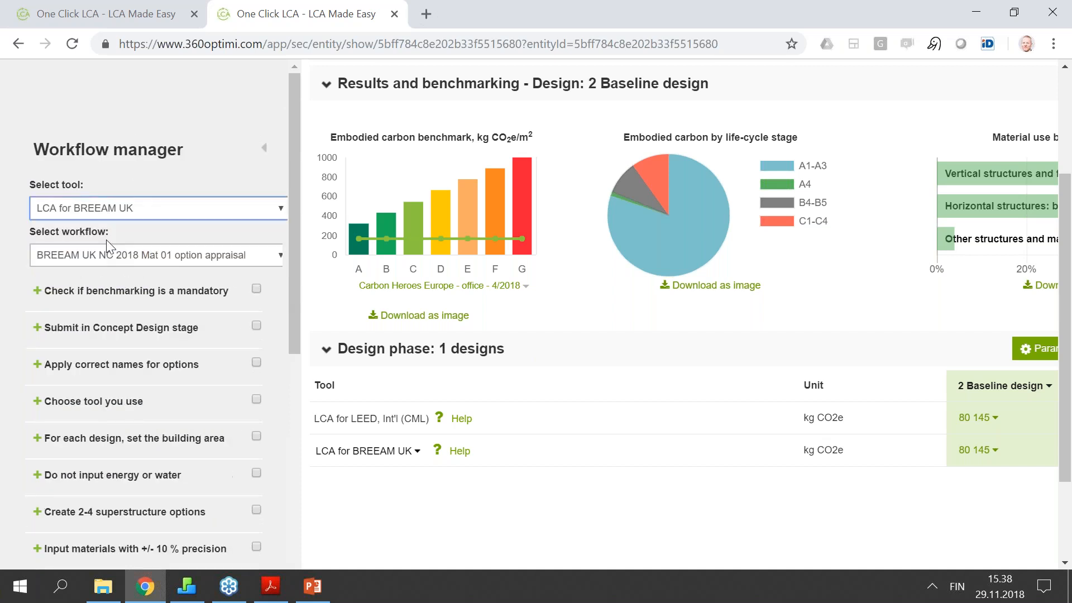
{"action": "left_click", "coordinate": [255, 151]}
{"action": "left_click", "coordinate": [262, 149]}
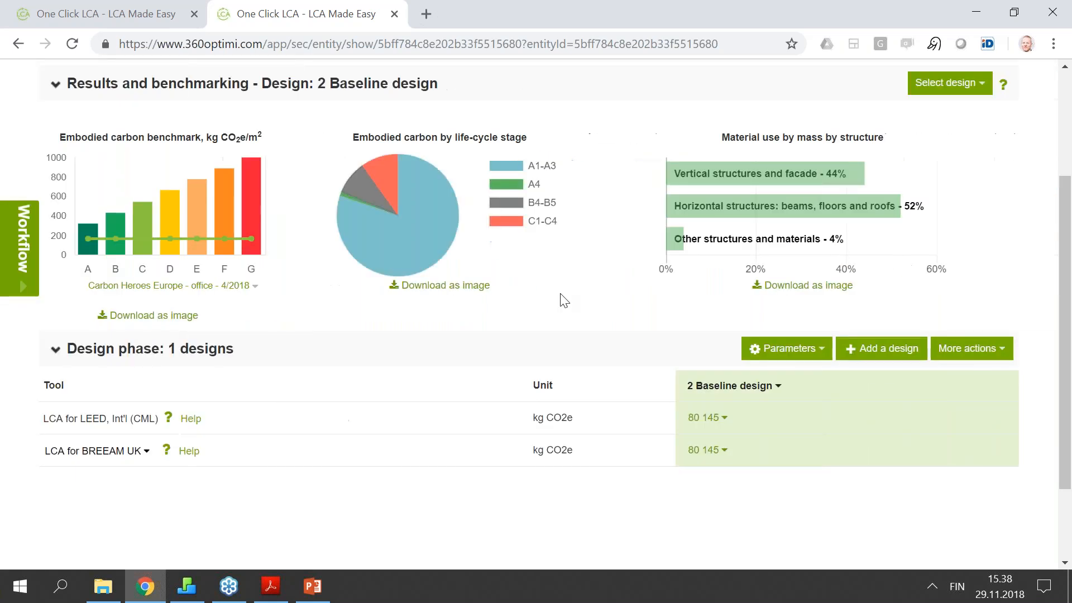
Copy the baseline design as a new design named "Optimized design".
{"action": "left_click", "coordinate": [764, 386]}
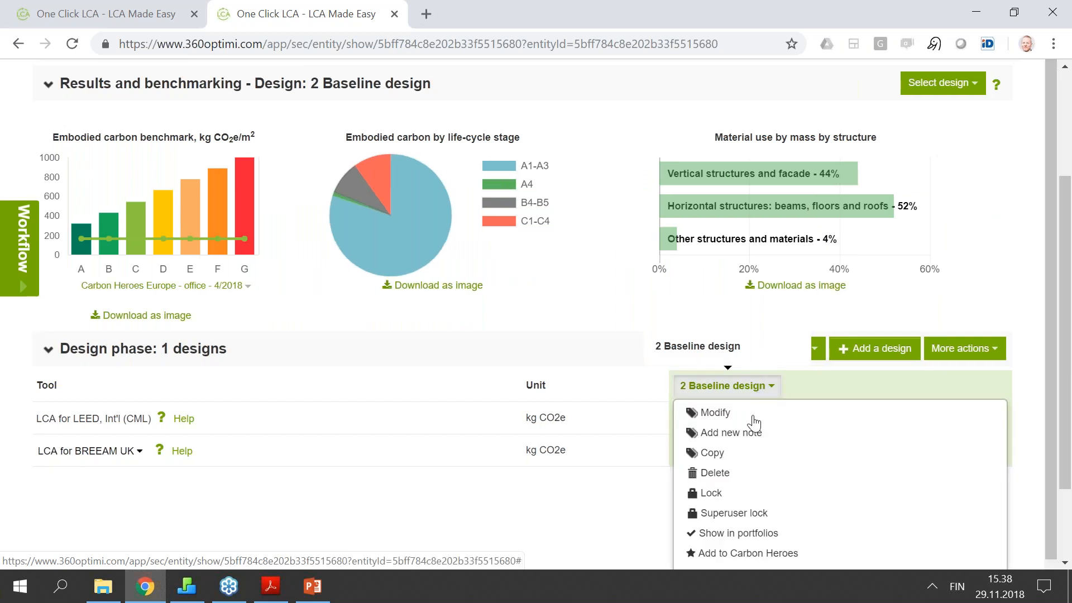
{"action": "left_click", "coordinate": [731, 459]}
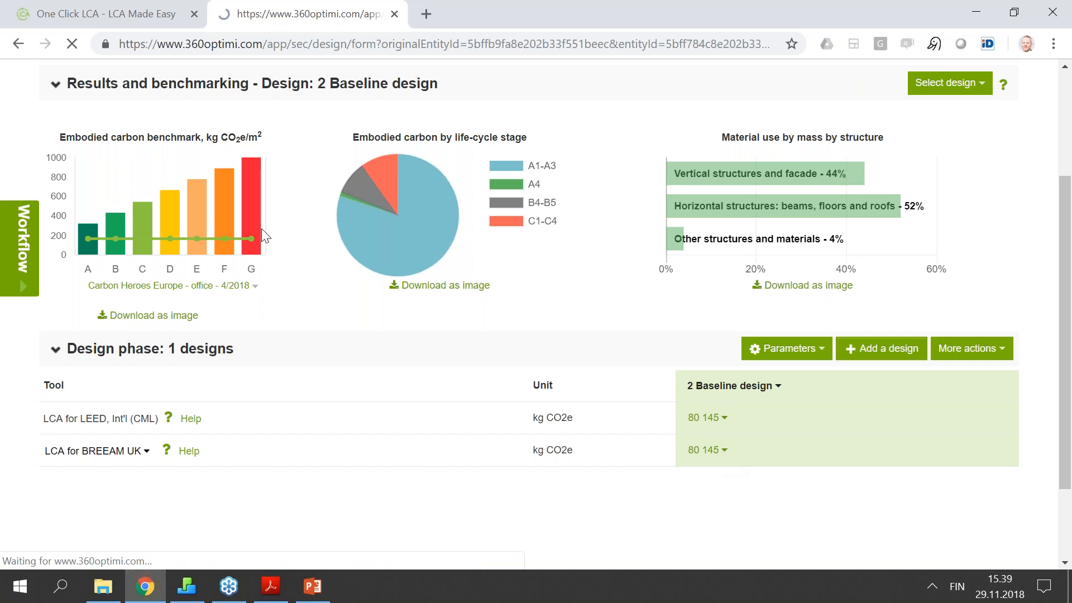
{"action": "left_click", "coordinate": [141, 238]}
{"action": "type", "text": "Optimized design"}
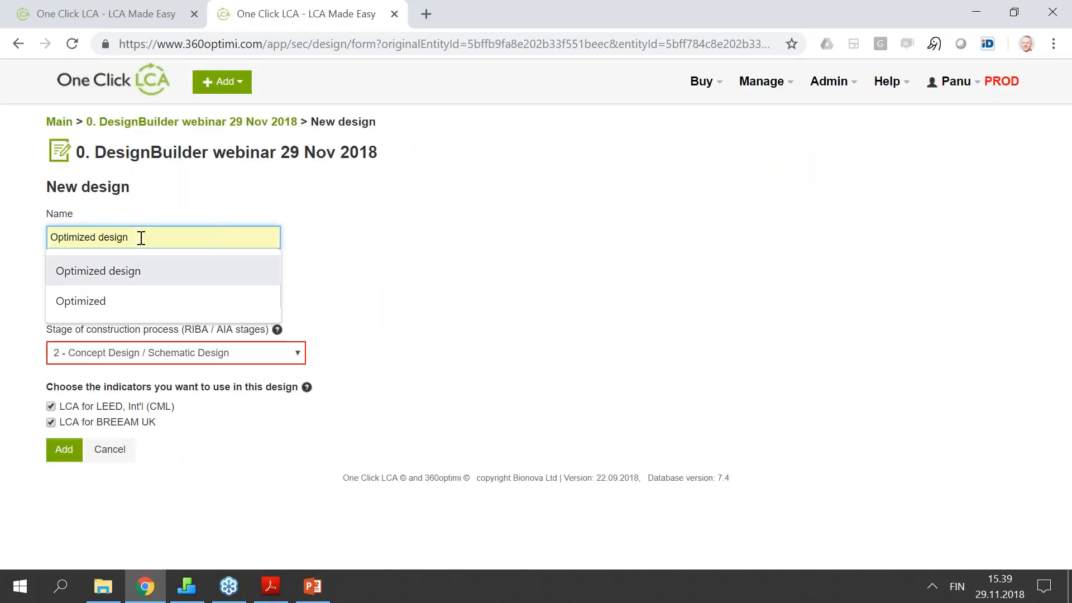
{"action": "key", "text": "Tab"}
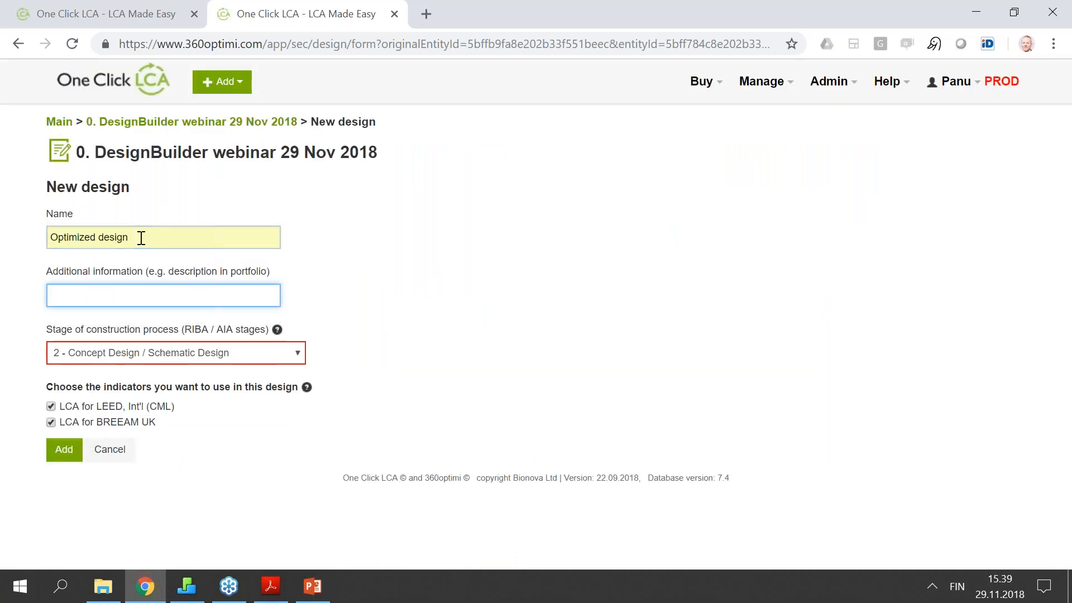
{"action": "left_click", "coordinate": [61, 458]}
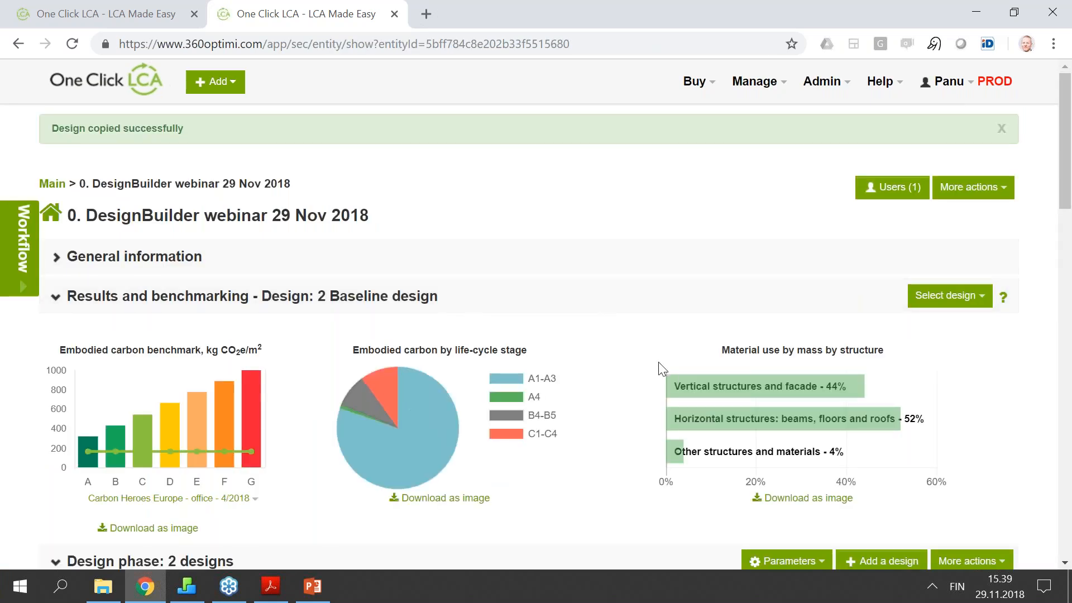
Open the Optimized design's building materials input data for LCA for LEED, Int'l (CML) and review the wall materials' carbon contributions.
{"action": "scroll", "coordinate": [658, 362], "scroll_direction": "down", "scroll_amount": 6}
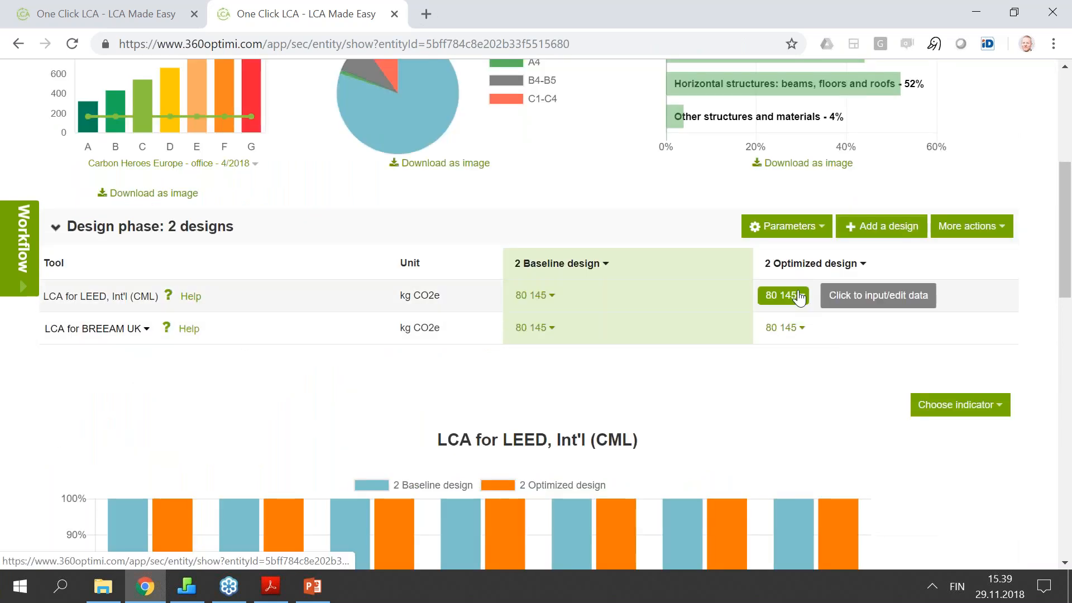
{"action": "left_click", "coordinate": [782, 295]}
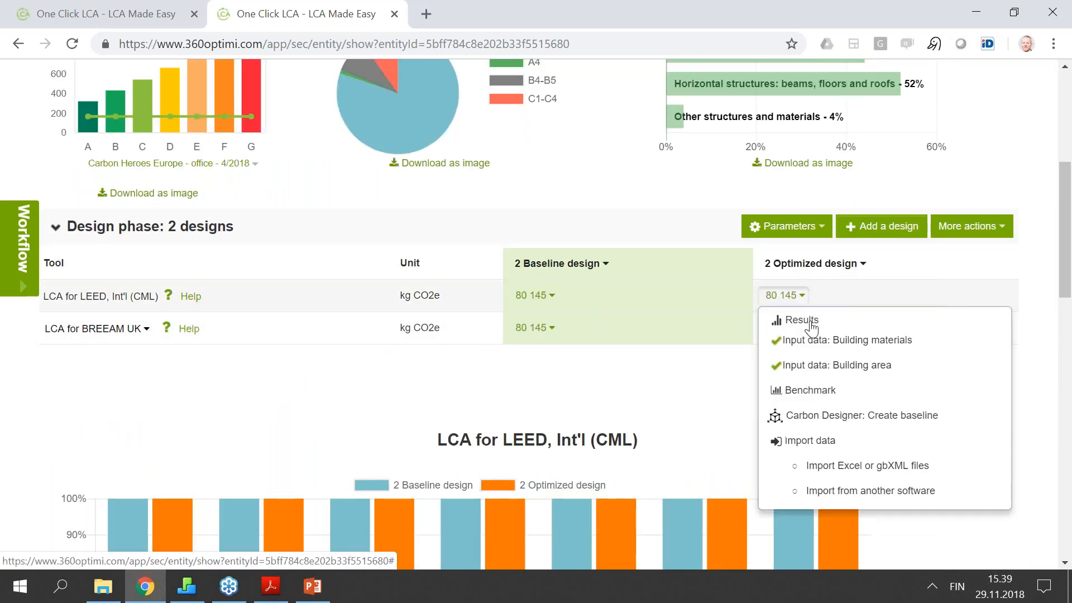
{"action": "left_click", "coordinate": [853, 340]}
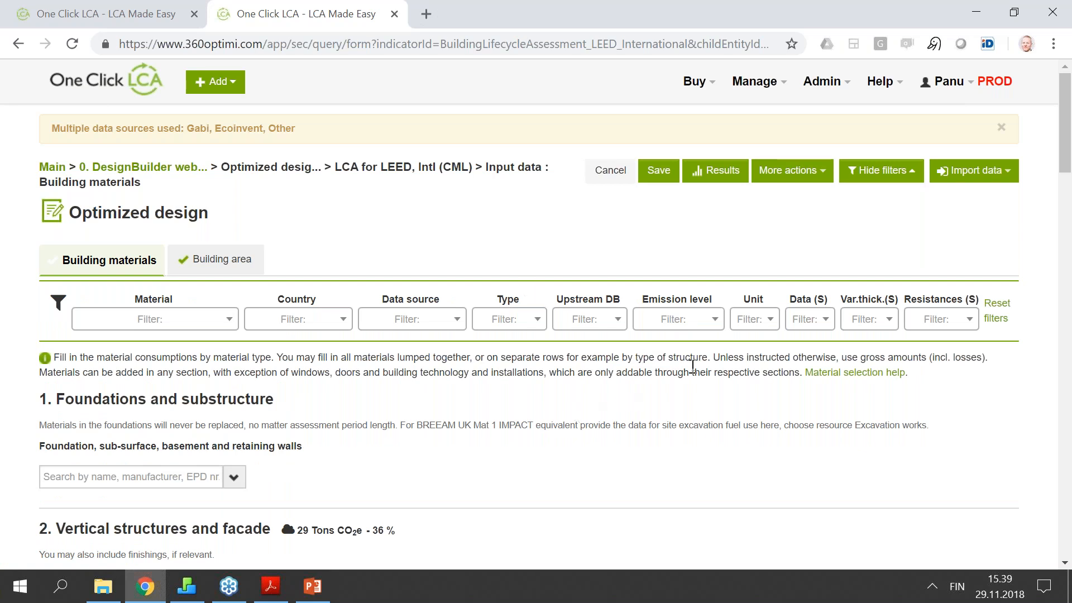
{"action": "scroll", "coordinate": [693, 366], "scroll_direction": "down", "scroll_amount": 1}
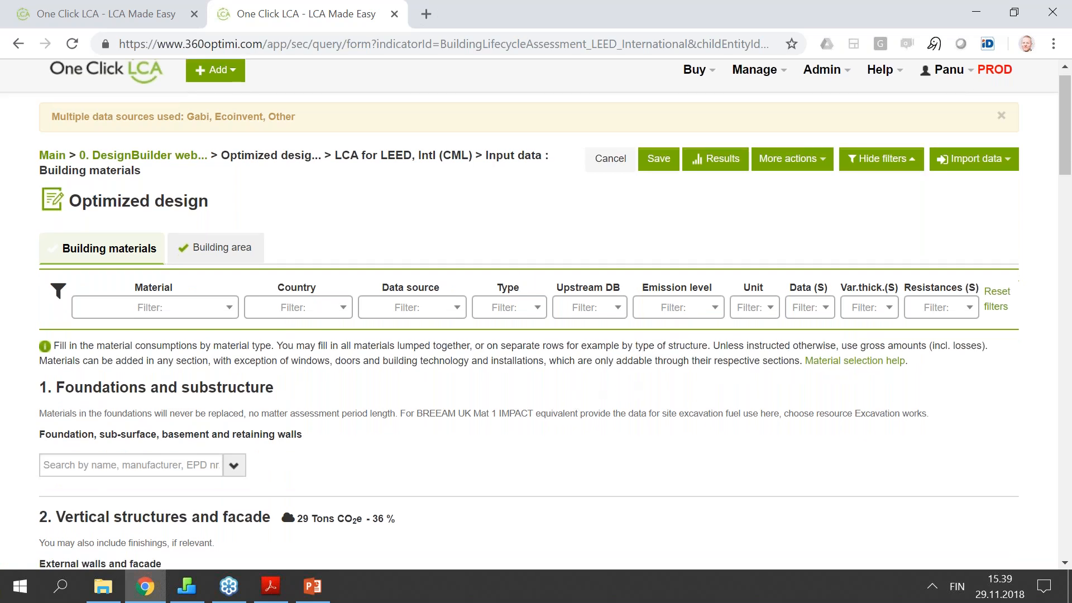
{"action": "scroll", "coordinate": [753, 325], "scroll_direction": "down", "scroll_amount": 3}
{"action": "scroll", "coordinate": [754, 326], "scroll_direction": "down", "scroll_amount": 3}
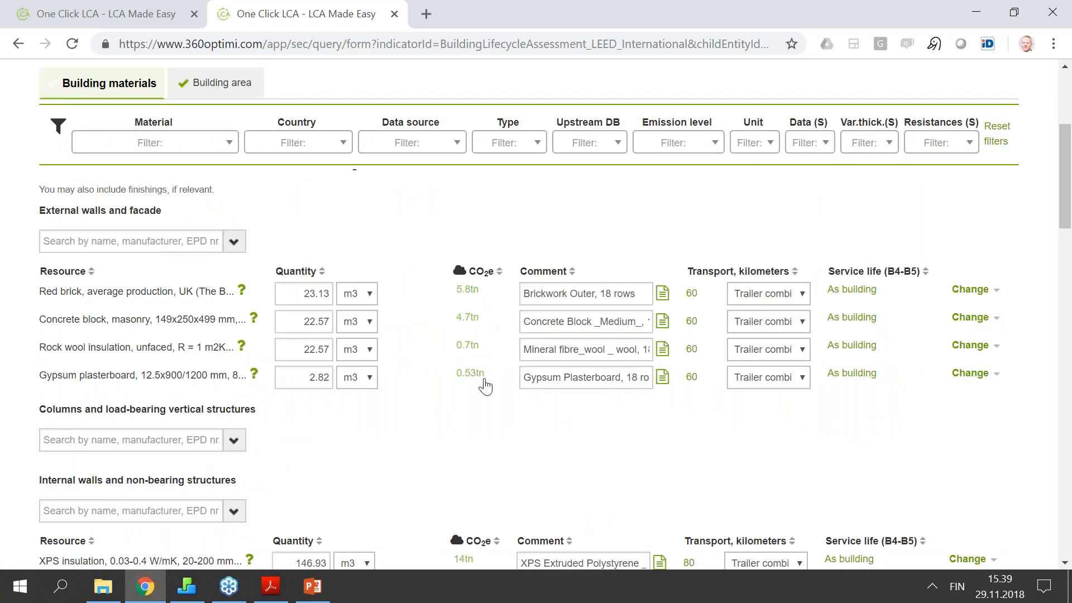
{"action": "scroll", "coordinate": [496, 397], "scroll_direction": "down", "scroll_amount": 1}
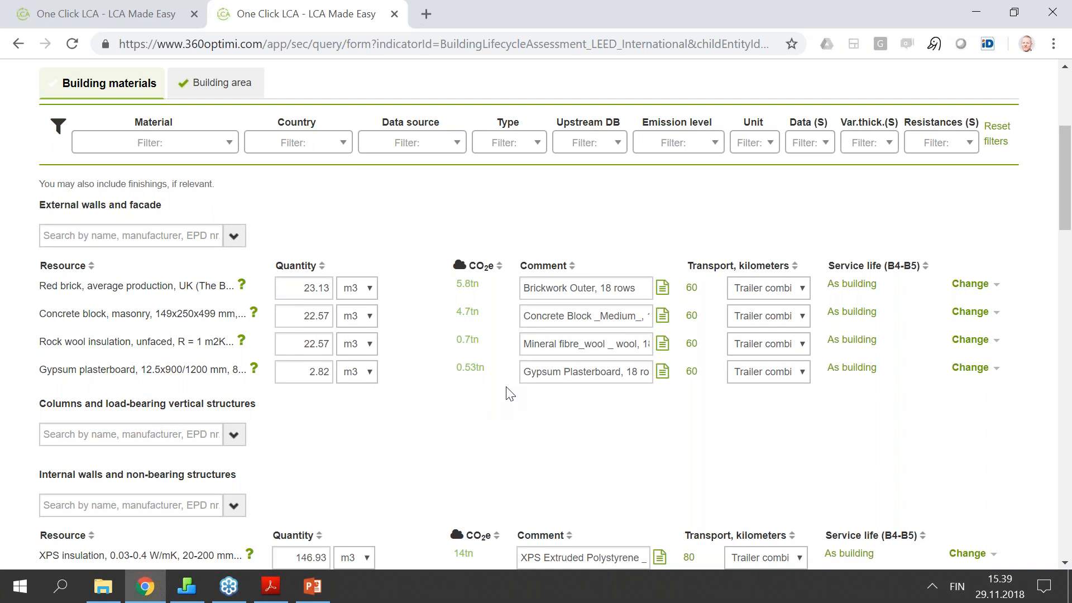
{"action": "scroll", "coordinate": [509, 394], "scroll_direction": "down", "scroll_amount": 2}
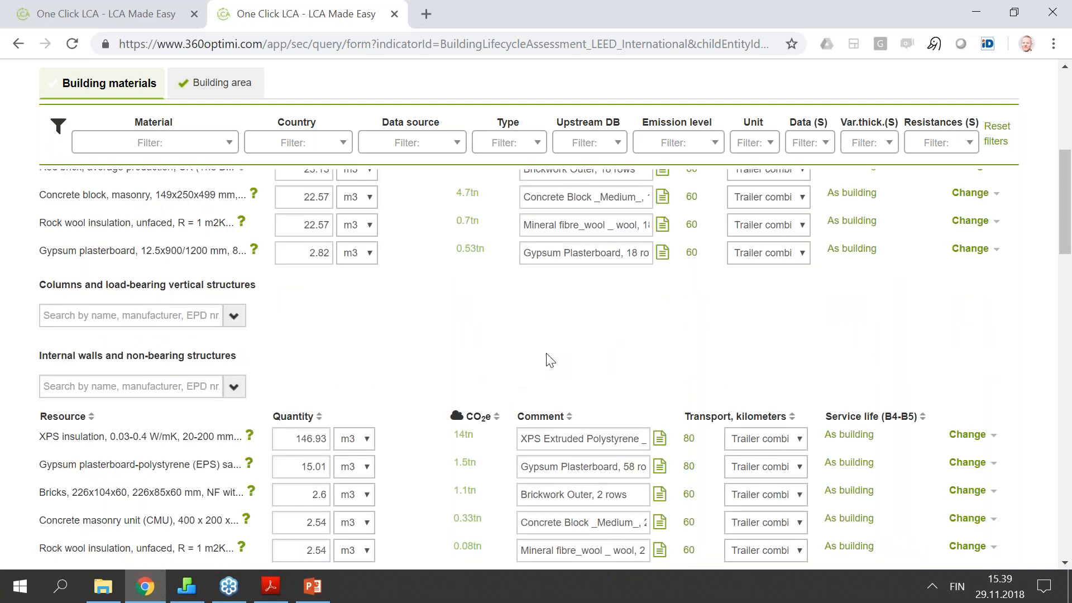
{"action": "scroll", "coordinate": [550, 361], "scroll_direction": "down", "scroll_amount": 1}
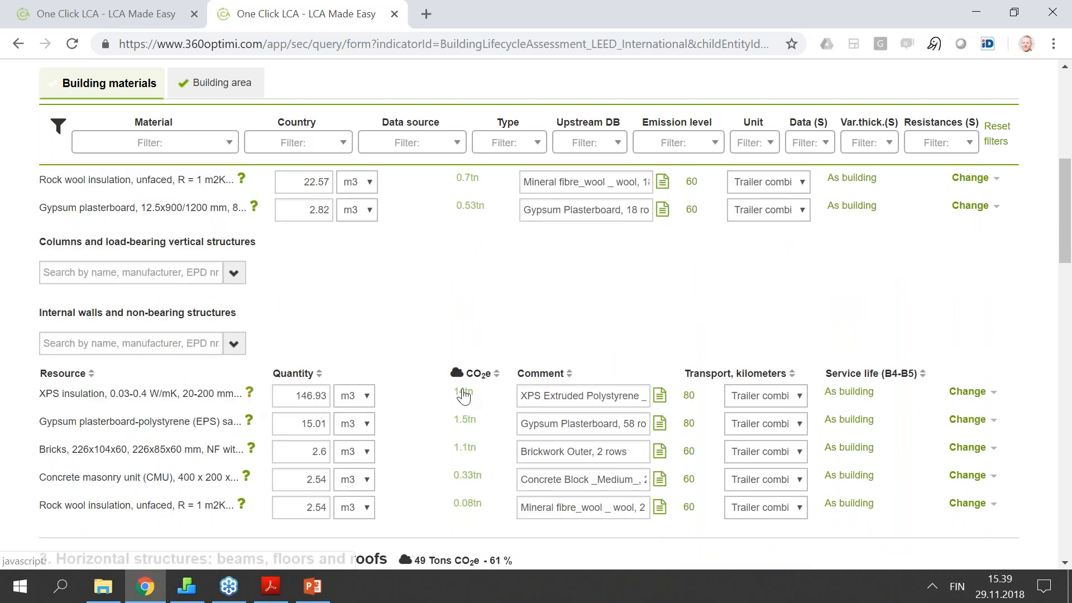
{"action": "mouse_move", "coordinate": [469, 401]}
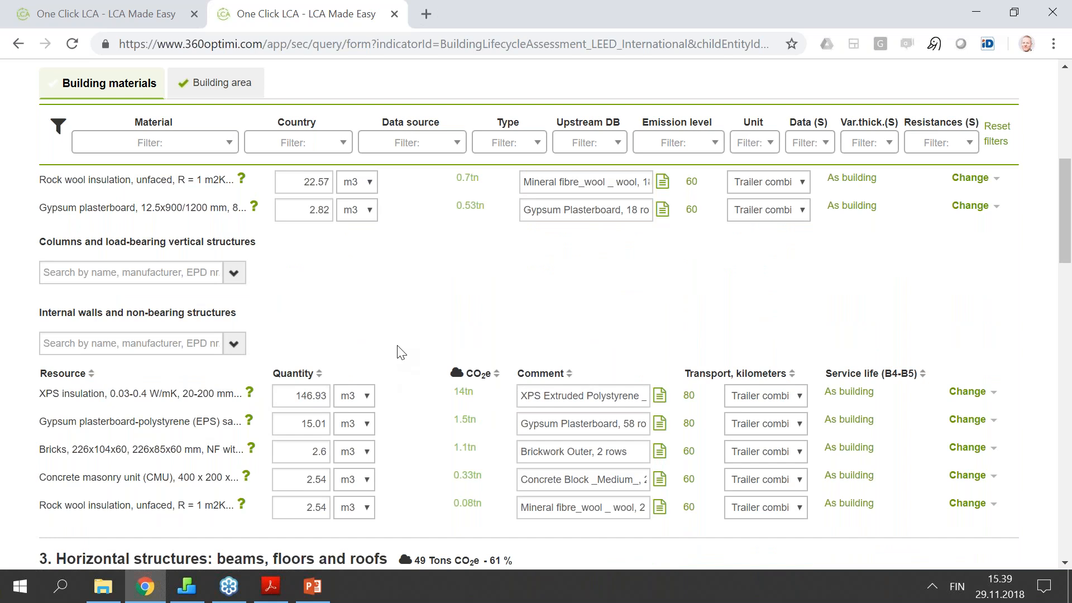
Replace the XPS insulation in the internal walls, choosing the very low emission Knauf glass wool with ECOSE Technology, 0.040-0.046 W/mK, as new material.
{"action": "left_click", "coordinate": [967, 393]}
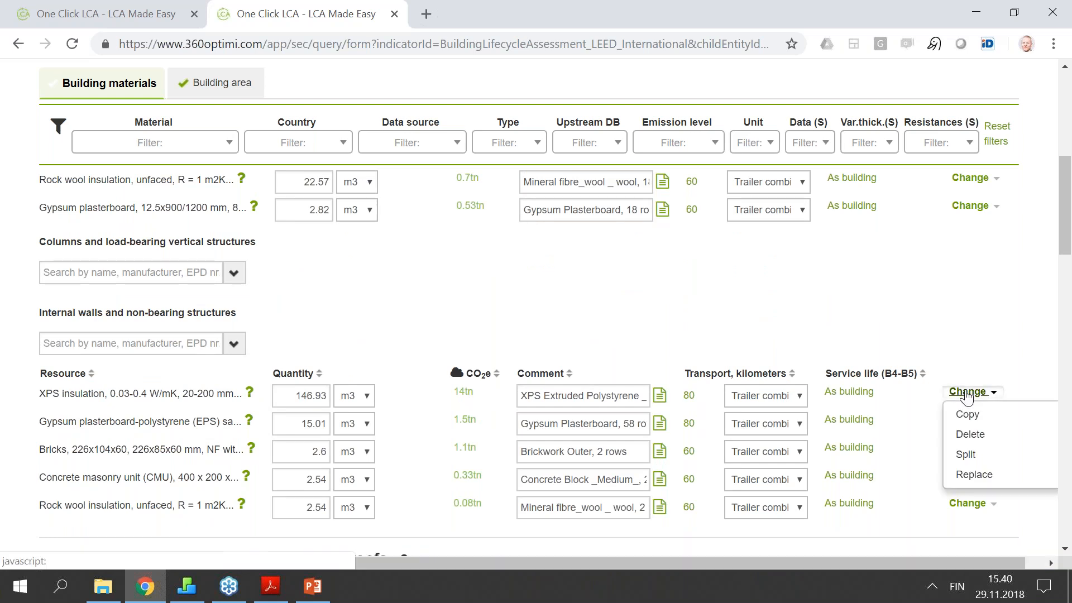
{"action": "left_click", "coordinate": [964, 475]}
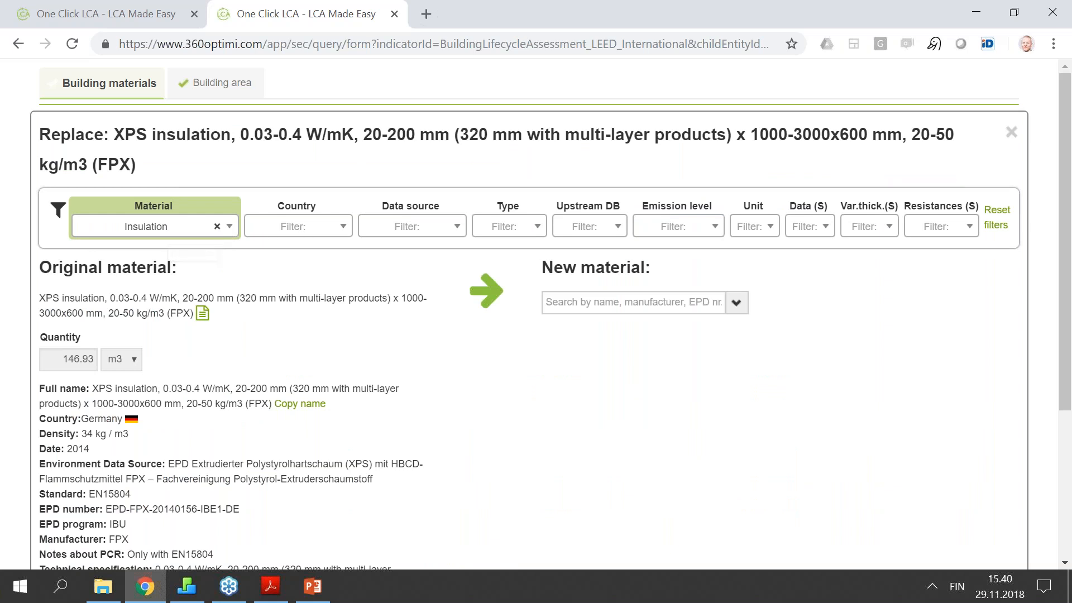
{"action": "left_click", "coordinate": [736, 302]}
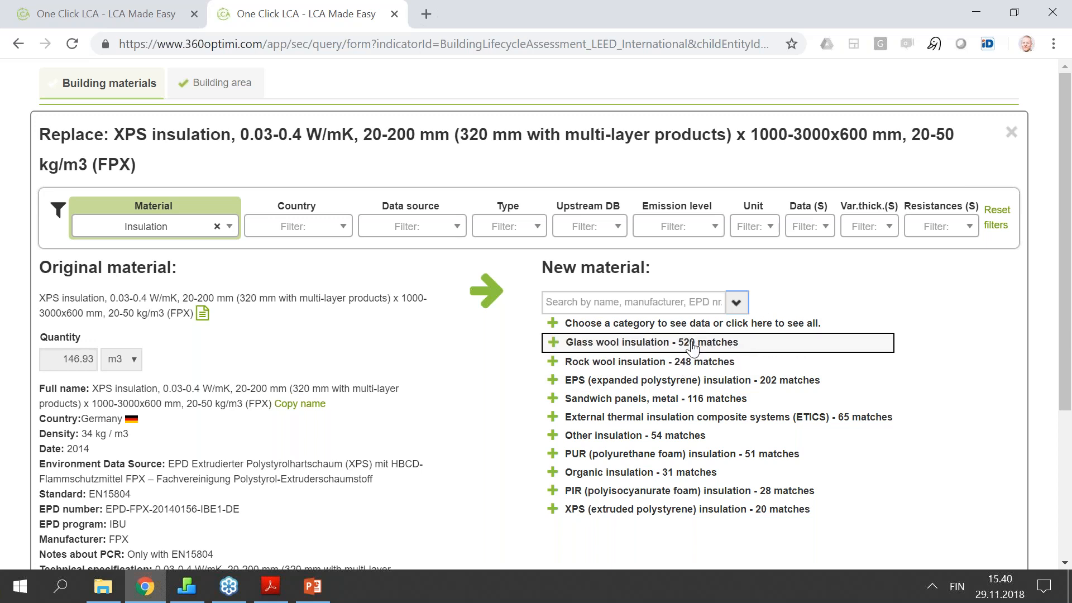
{"action": "left_click", "coordinate": [704, 226]}
{"action": "left_click", "coordinate": [702, 256]}
{"action": "left_click", "coordinate": [736, 304]}
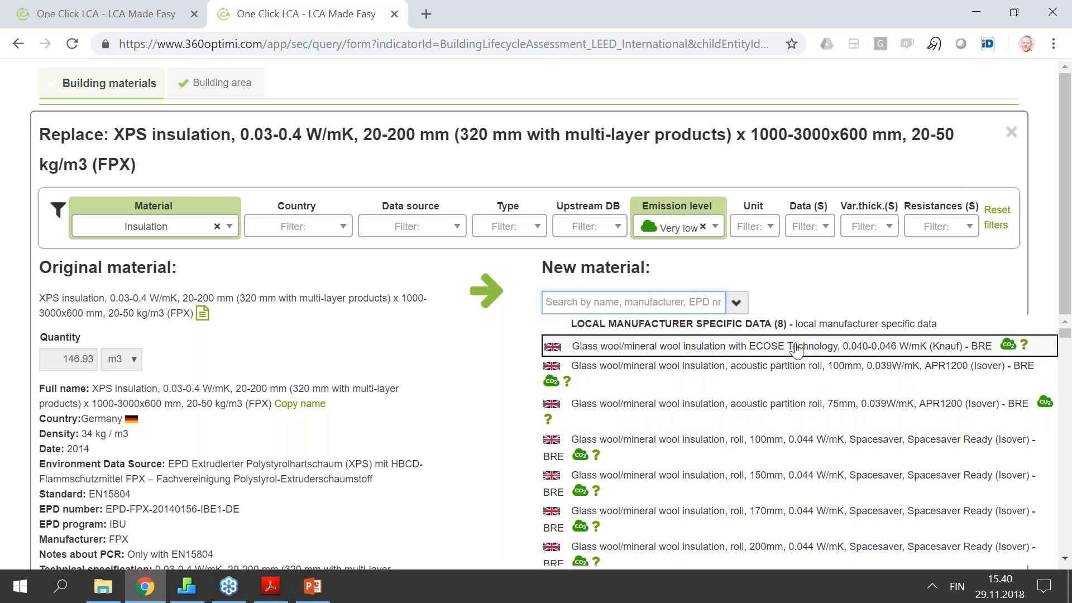
{"action": "left_click", "coordinate": [698, 351]}
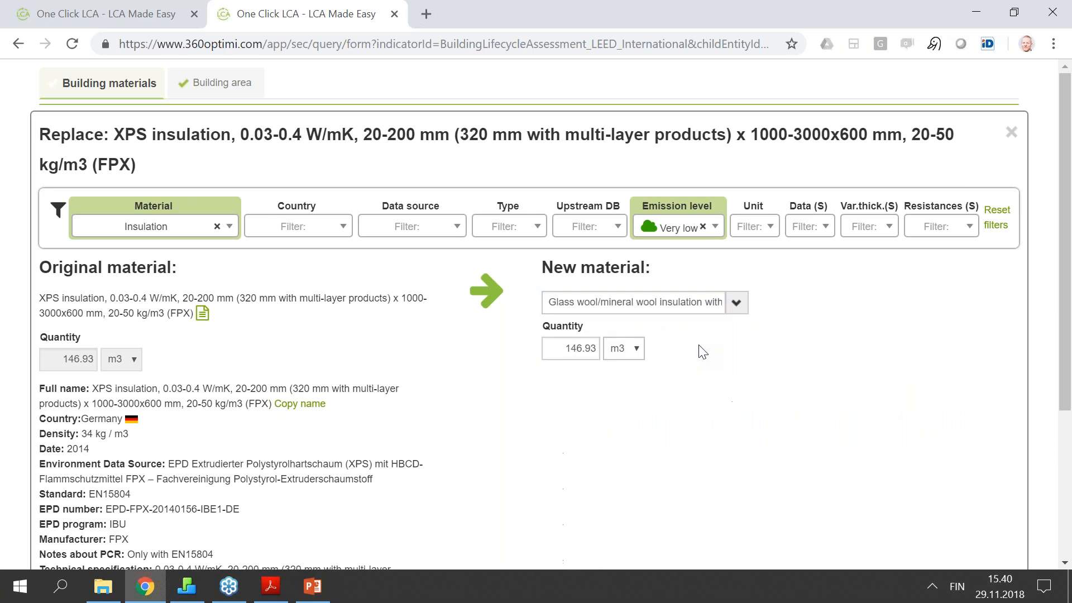
Clear the emission level filter, compare both insulation data sheets and save the replacement, checking the updated internal walls list.
{"action": "left_click", "coordinate": [703, 226]}
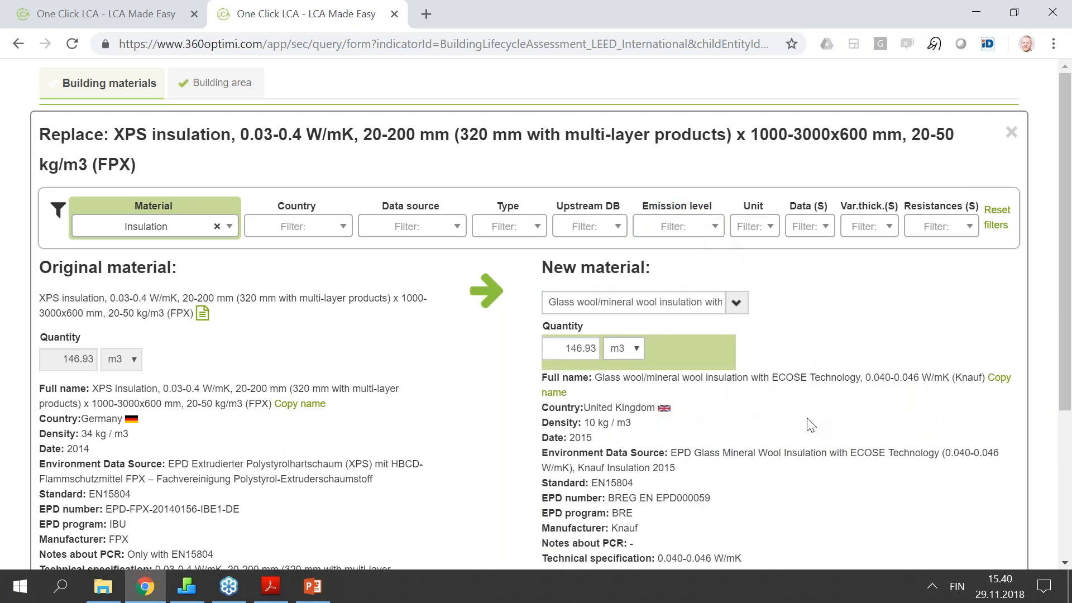
{"action": "scroll", "coordinate": [811, 425], "scroll_direction": "down", "scroll_amount": 1}
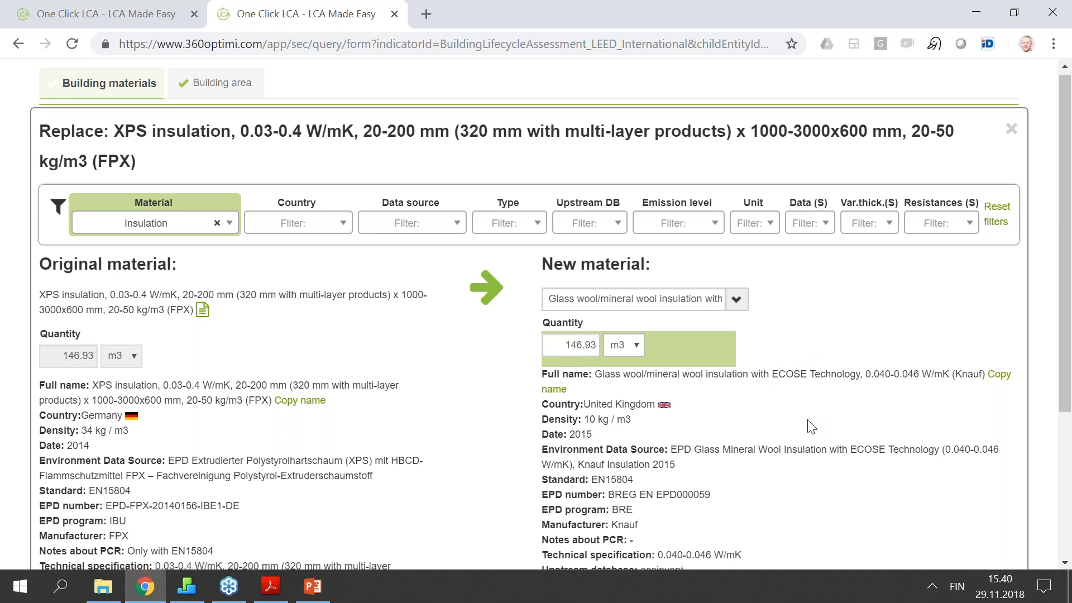
{"action": "scroll", "coordinate": [810, 425], "scroll_direction": "down", "scroll_amount": 4}
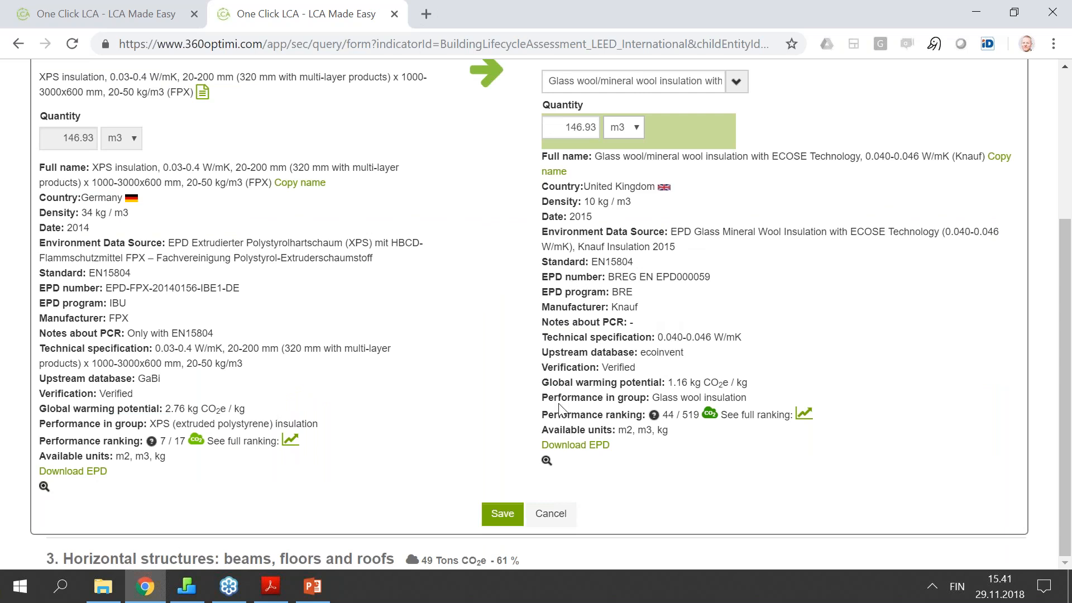
{"action": "left_click", "coordinate": [502, 514]}
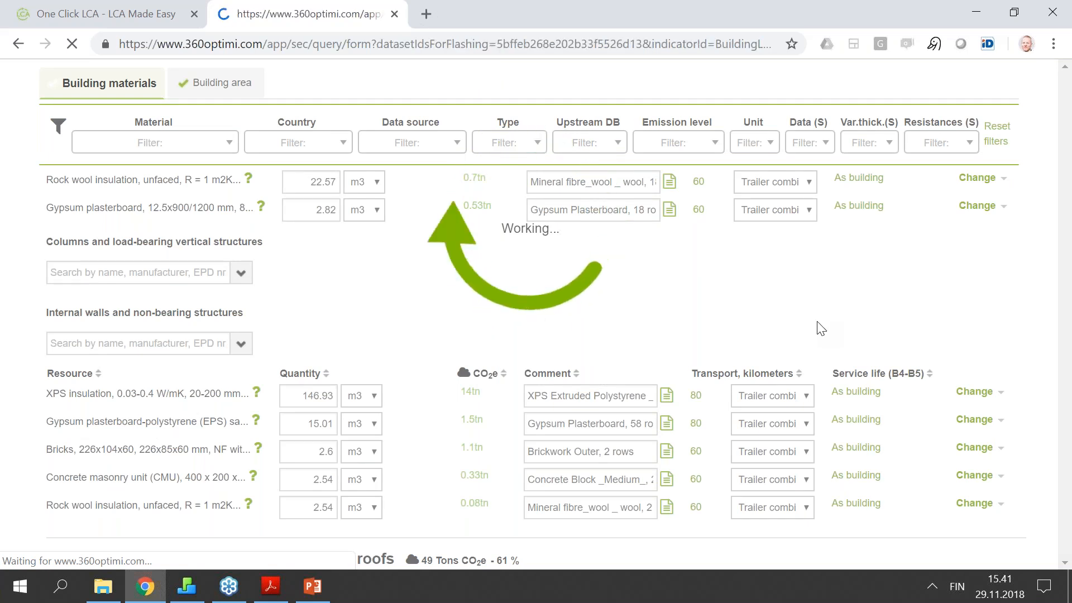
{"action": "scroll", "coordinate": [724, 325], "scroll_direction": "down", "scroll_amount": 1}
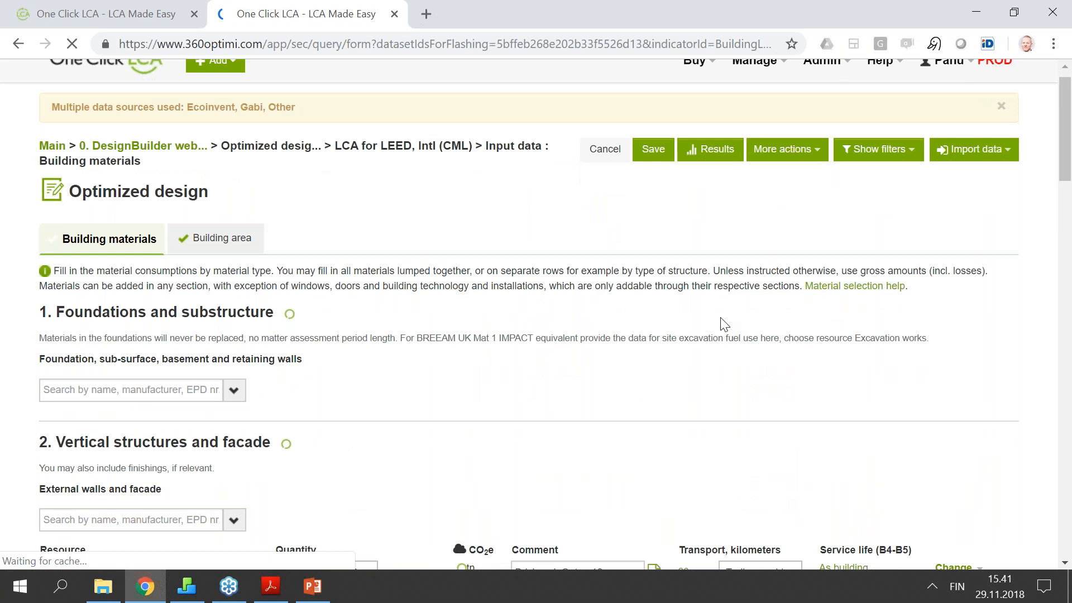
{"action": "scroll", "coordinate": [724, 324], "scroll_direction": "down", "scroll_amount": 5}
{"action": "scroll", "coordinate": [617, 335], "scroll_direction": "down", "scroll_amount": 2}
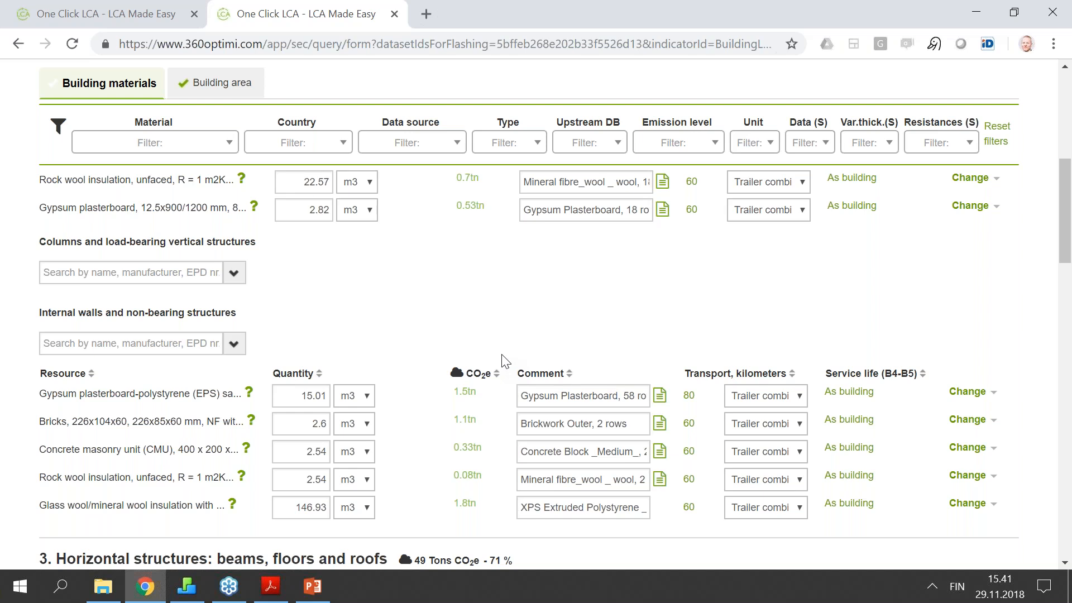
{"action": "scroll", "coordinate": [505, 361], "scroll_direction": "up", "scroll_amount": 3}
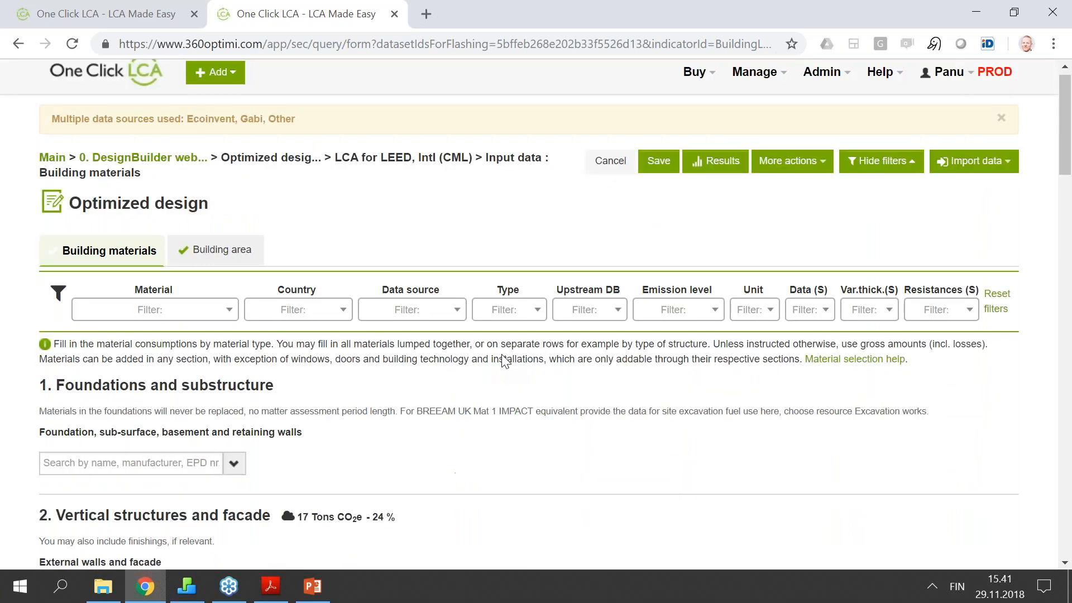
{"action": "scroll", "coordinate": [505, 360], "scroll_direction": "up", "scroll_amount": 1}
Return to the project page and copy the Optimized design as a new design named "More optimisation".
{"action": "left_click", "coordinate": [184, 177]}
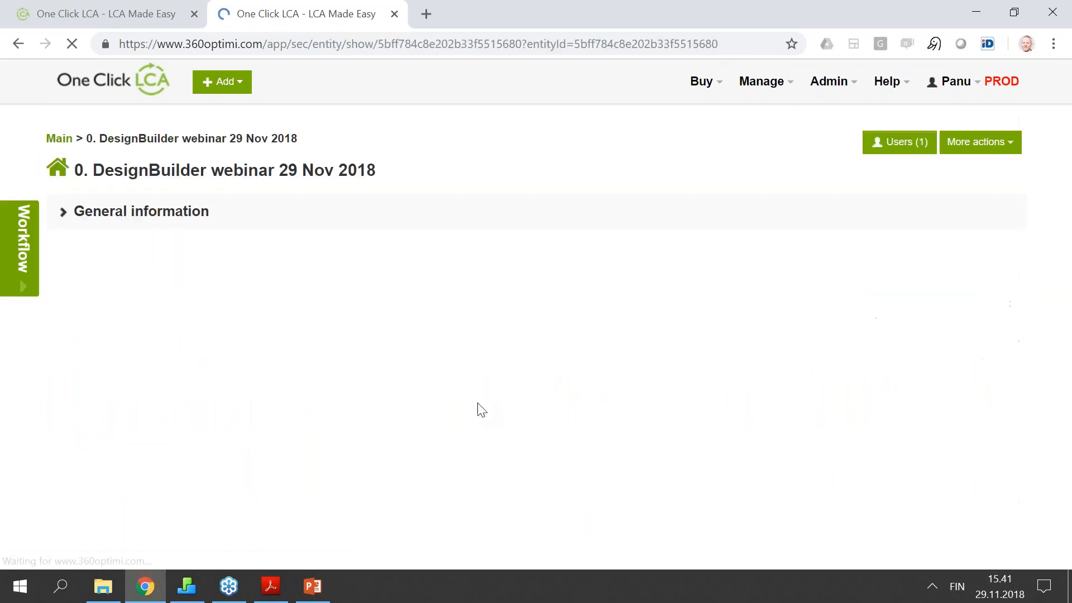
{"action": "scroll", "coordinate": [771, 412], "scroll_direction": "down", "scroll_amount": 3}
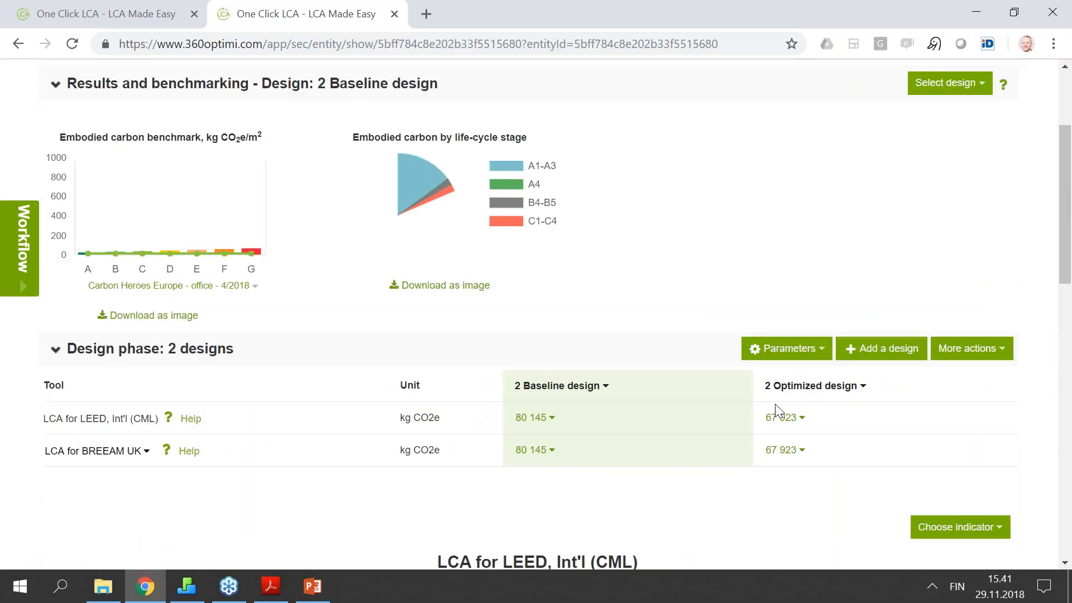
{"action": "left_click", "coordinate": [814, 391]}
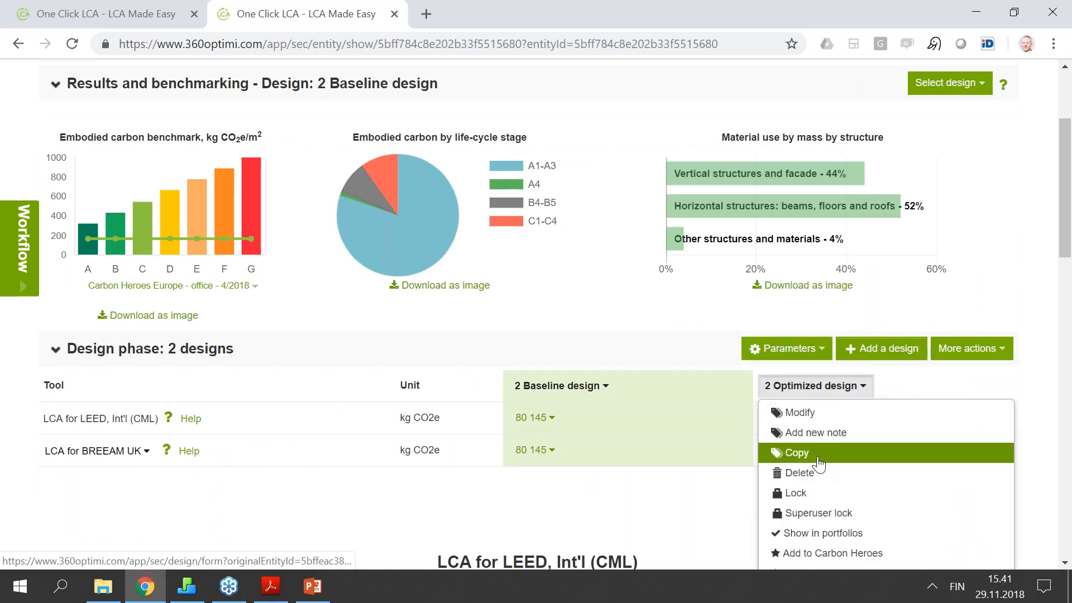
{"action": "left_click", "coordinate": [819, 463]}
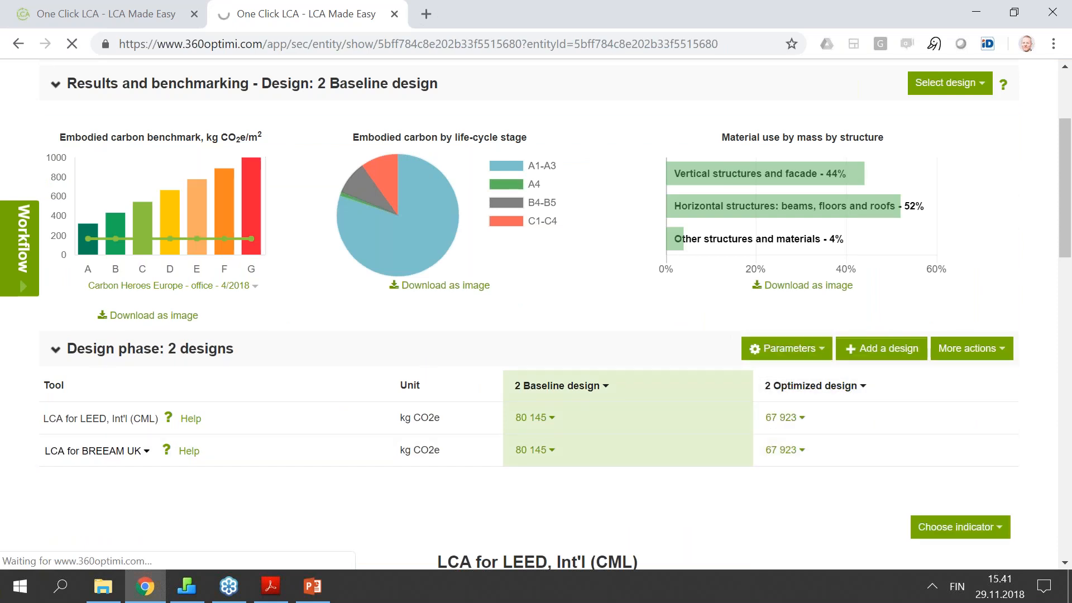
{"action": "left_click", "coordinate": [233, 239]}
{"action": "type", "text": "More optimisation"}
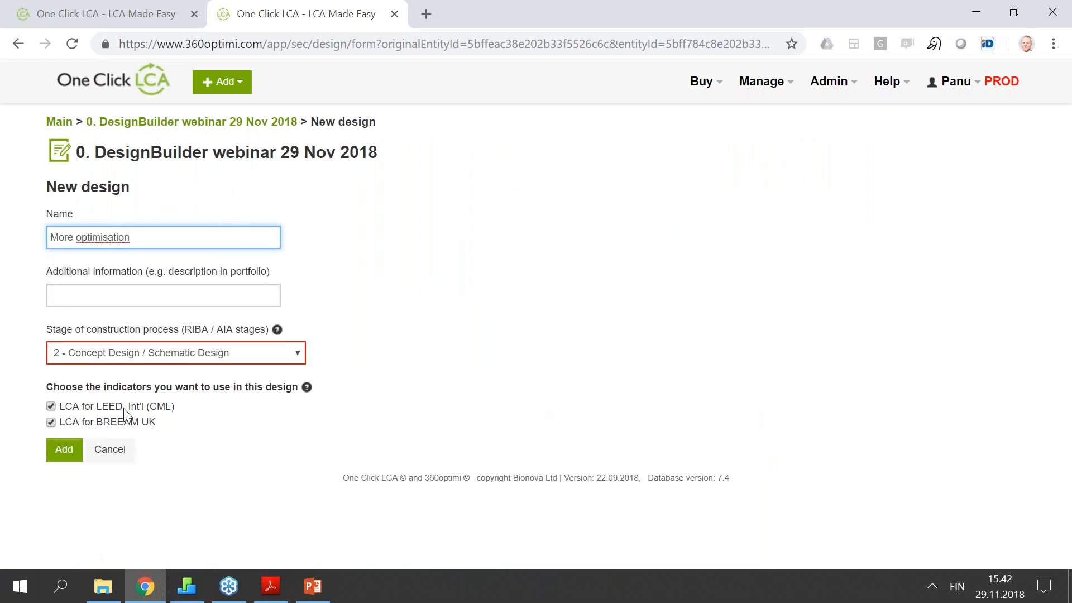
{"action": "left_click", "coordinate": [66, 452]}
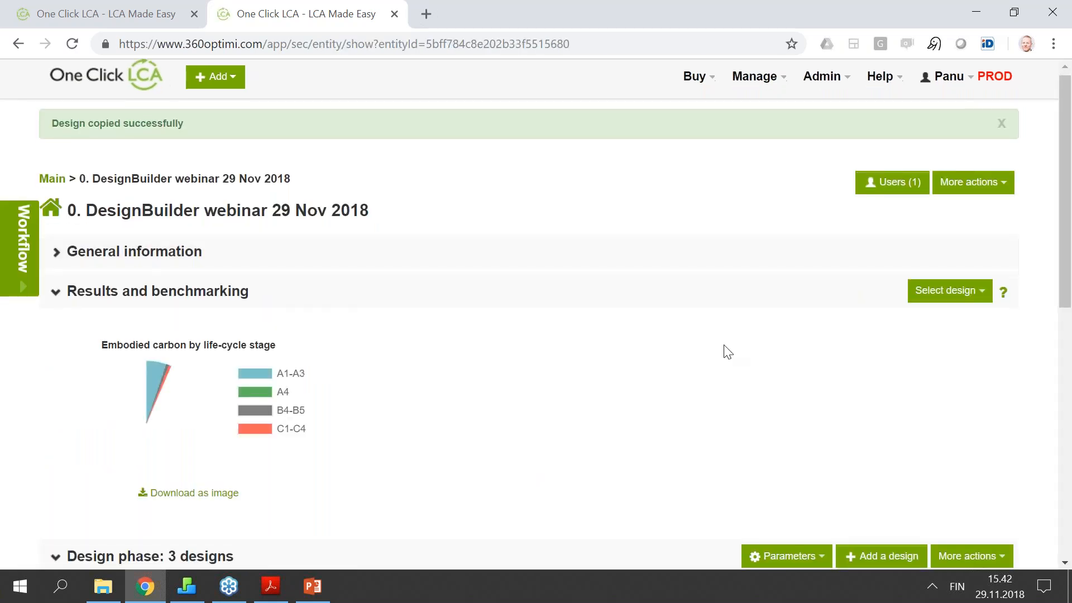
Open the Optimized design's LCA for LEED, Int'l (CML) results and compare its impact categories with the Baseline design.
{"action": "scroll", "coordinate": [724, 352], "scroll_direction": "down", "scroll_amount": 8}
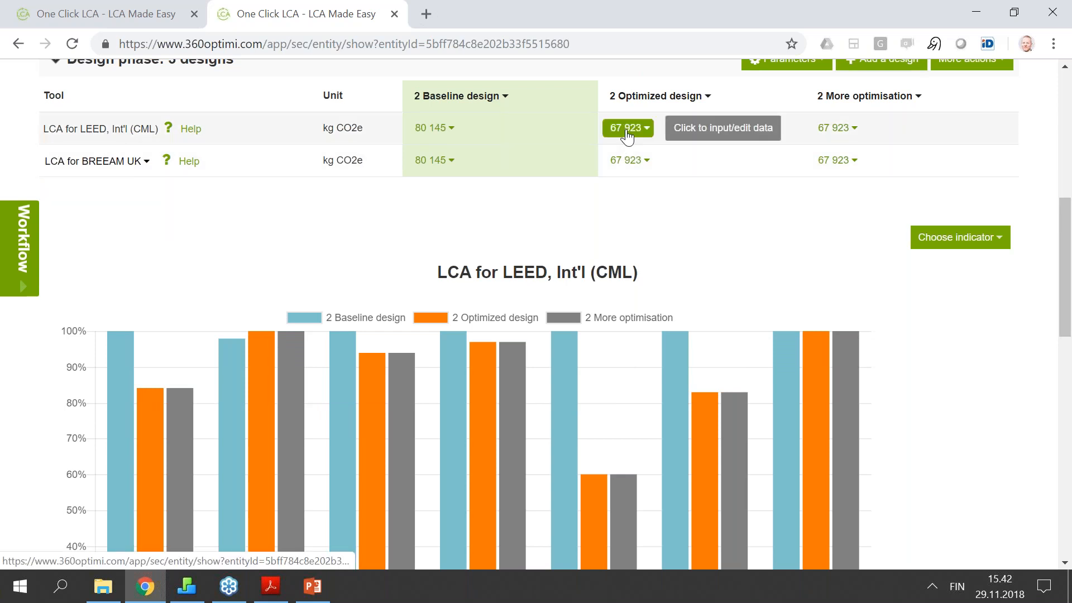
{"action": "left_click", "coordinate": [627, 135]}
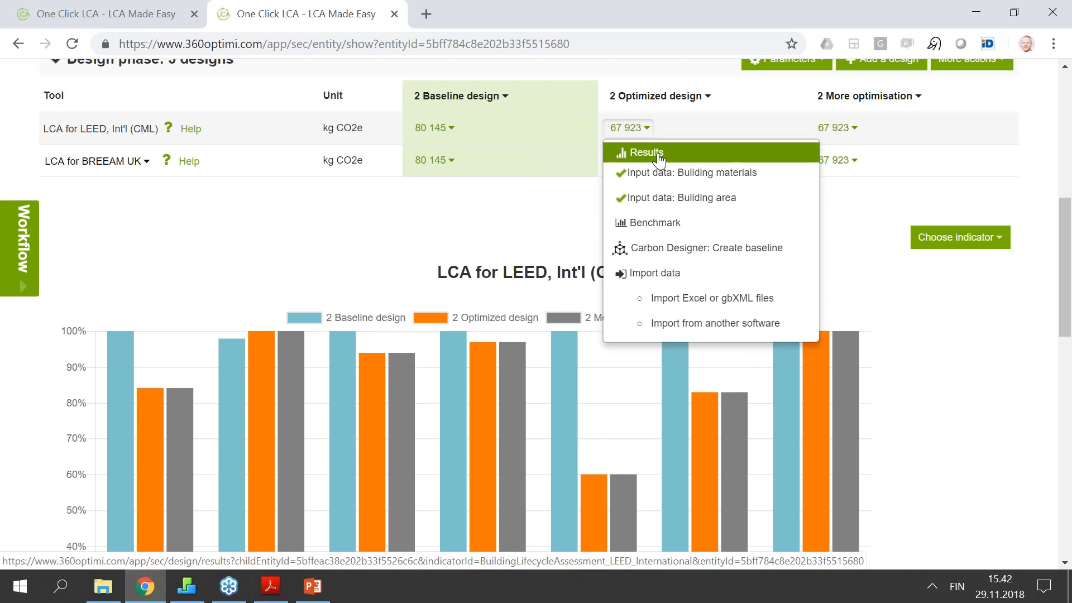
{"action": "left_click", "coordinate": [659, 158]}
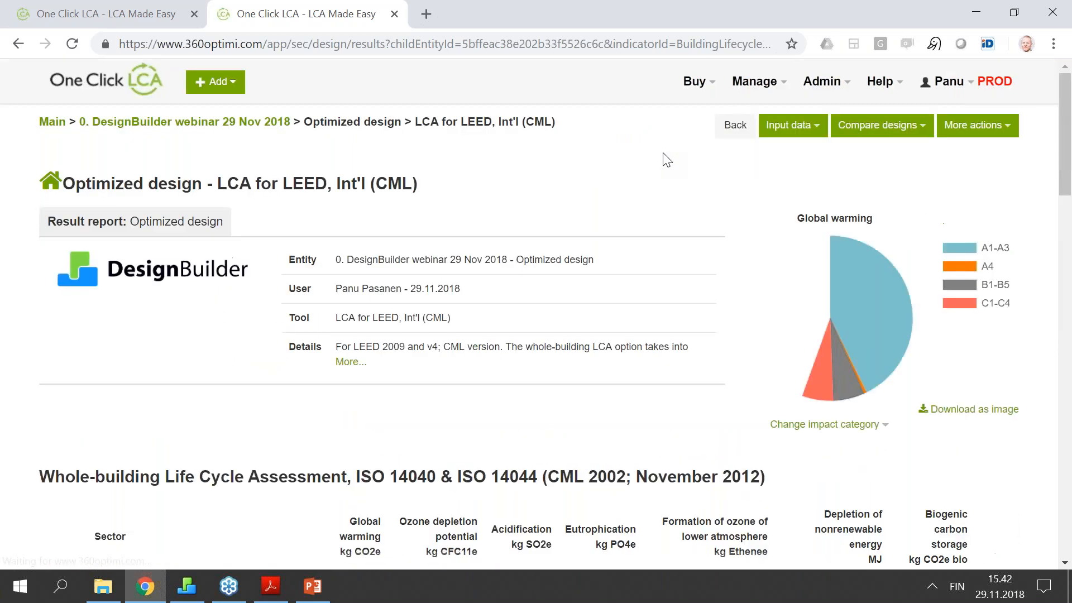
{"action": "left_click", "coordinate": [904, 125]}
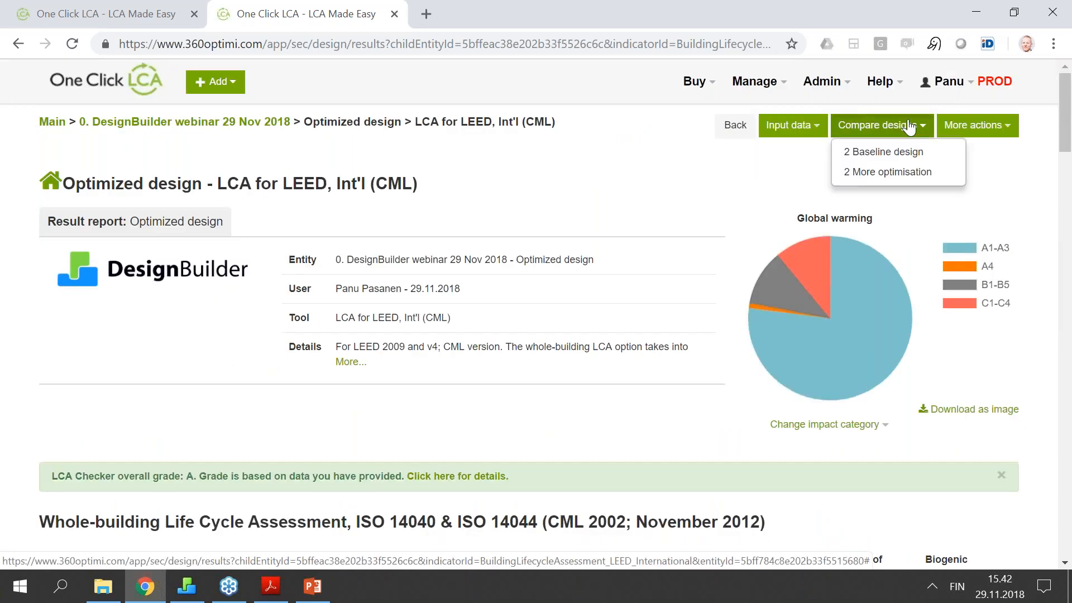
{"action": "left_click", "coordinate": [870, 151]}
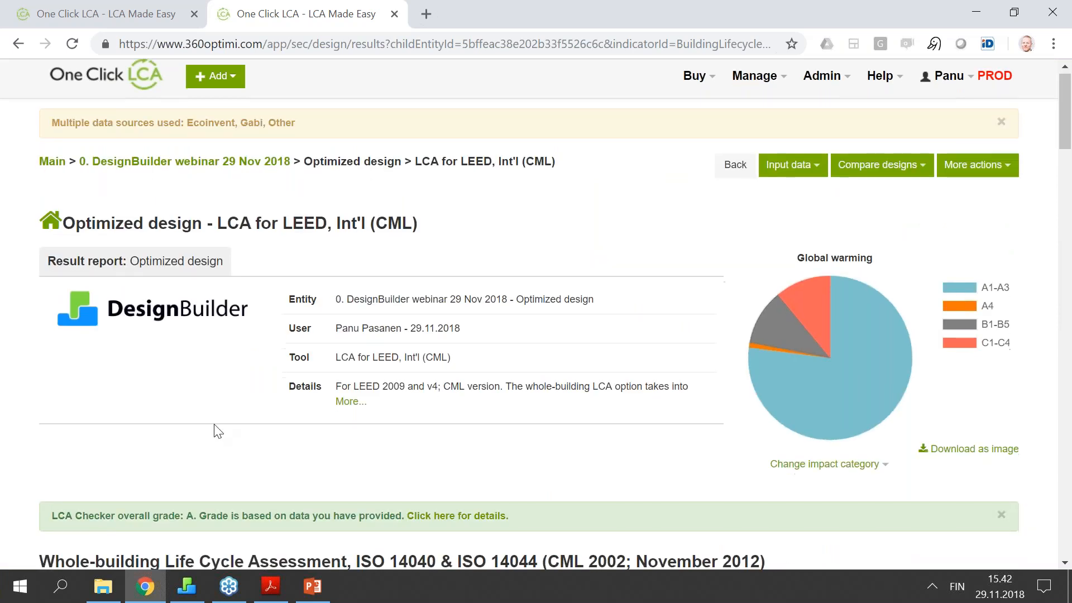
{"action": "scroll", "coordinate": [218, 430], "scroll_direction": "down", "scroll_amount": 4}
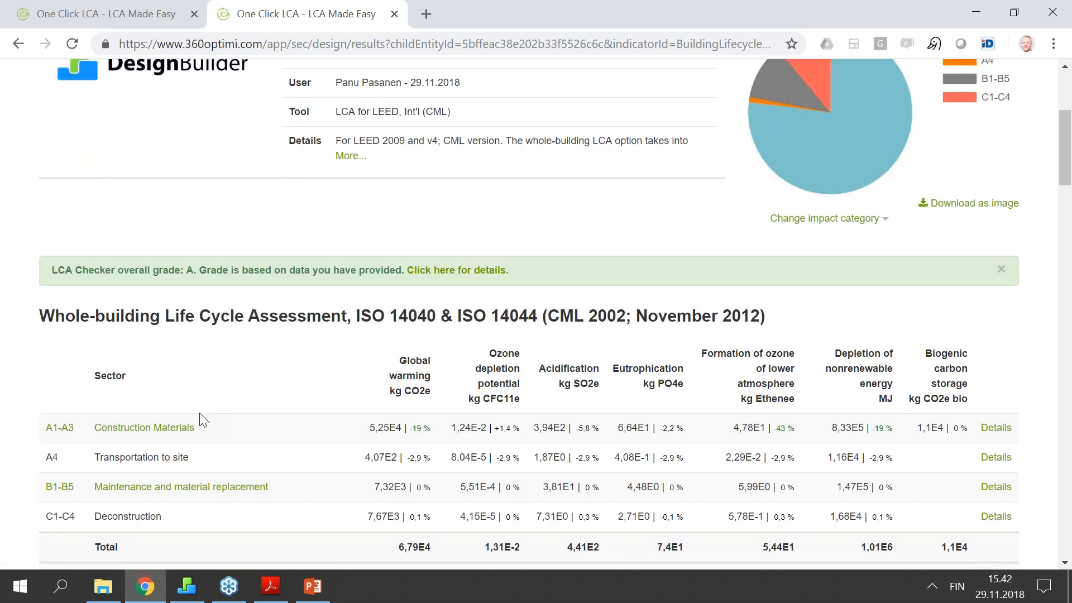
{"action": "scroll", "coordinate": [203, 420], "scroll_direction": "down", "scroll_amount": 4}
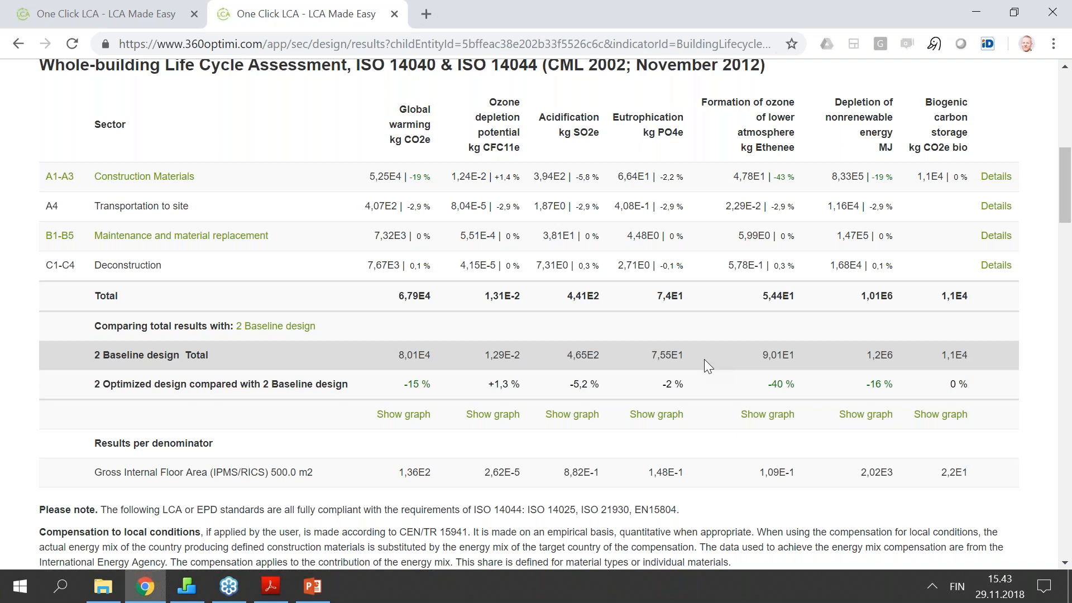
{"action": "scroll", "coordinate": [704, 366], "scroll_direction": "down", "scroll_amount": 1}
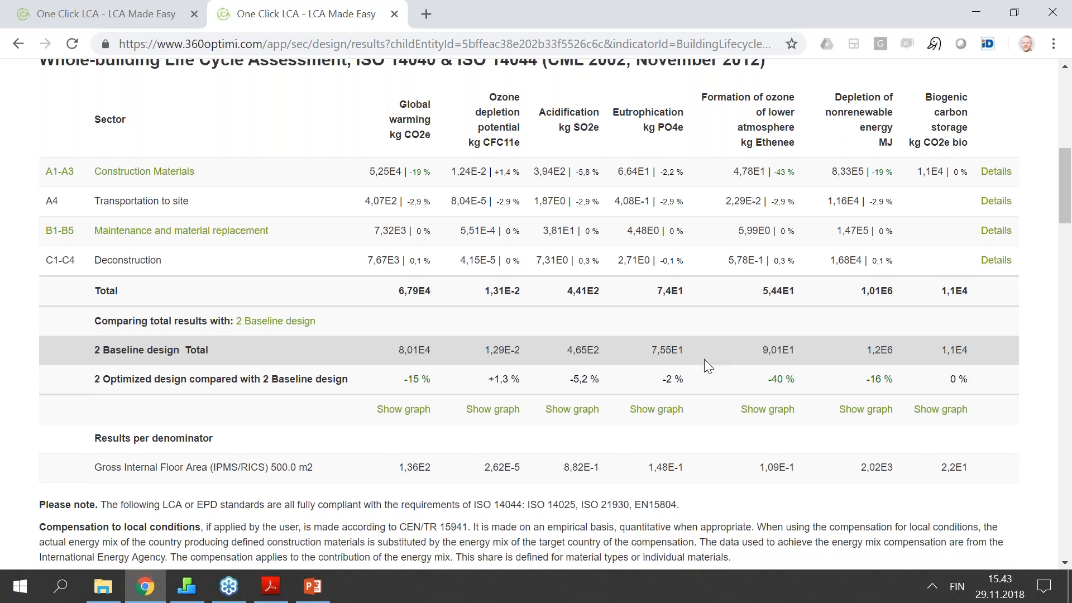
Return from the results to the project page and open the More optimisation design's building materials input for LCA for LEED, Int'l (CML).
{"action": "scroll", "coordinate": [704, 360], "scroll_direction": "down", "scroll_amount": 3}
{"action": "scroll", "coordinate": [729, 352], "scroll_direction": "up", "scroll_amount": 5}
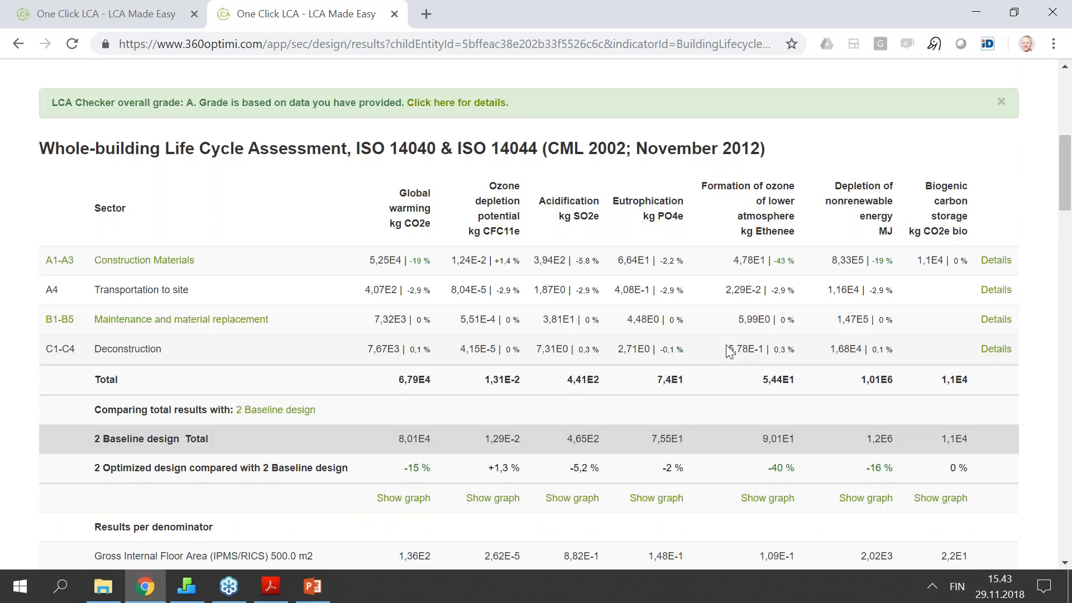
{"action": "key", "text": "F5"}
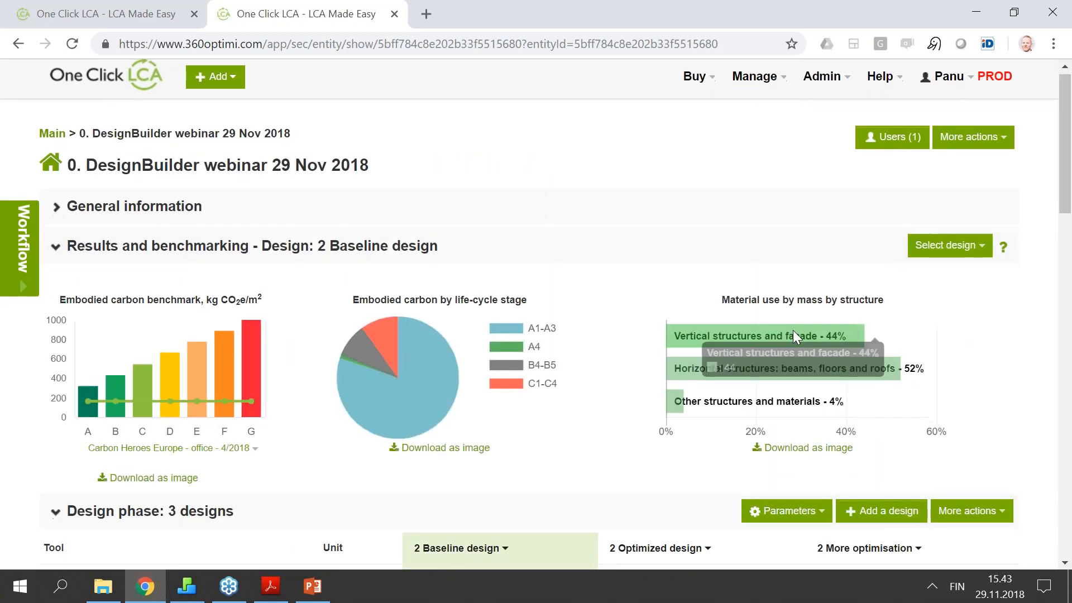
{"action": "scroll", "coordinate": [793, 330], "scroll_direction": "down", "scroll_amount": 3}
{"action": "scroll", "coordinate": [890, 388], "scroll_direction": "down", "scroll_amount": 1}
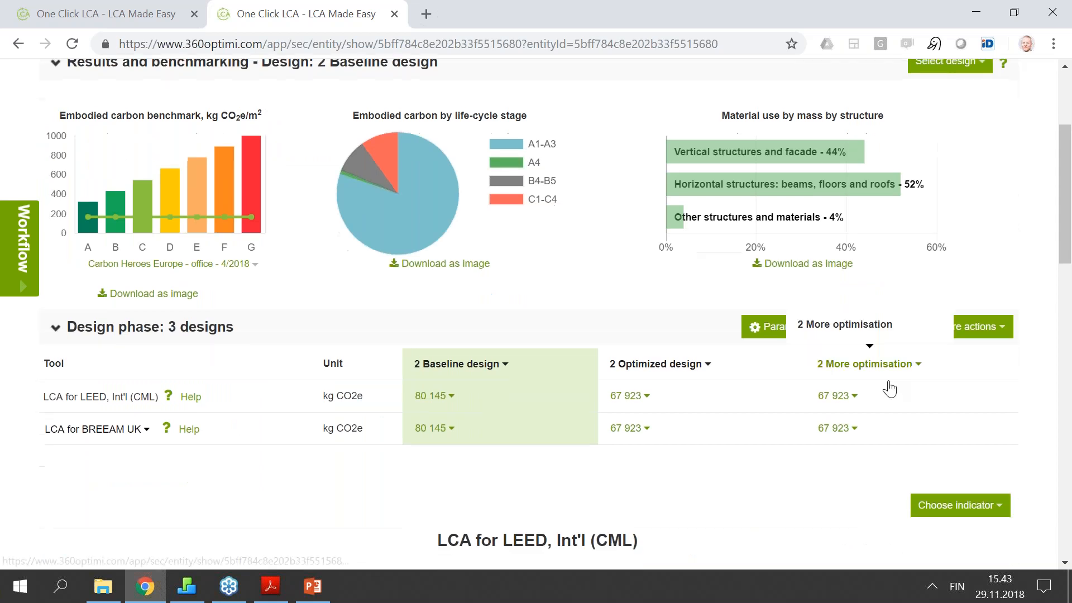
{"action": "scroll", "coordinate": [889, 388], "scroll_direction": "down", "scroll_amount": 1}
{"action": "left_click", "coordinate": [836, 333]}
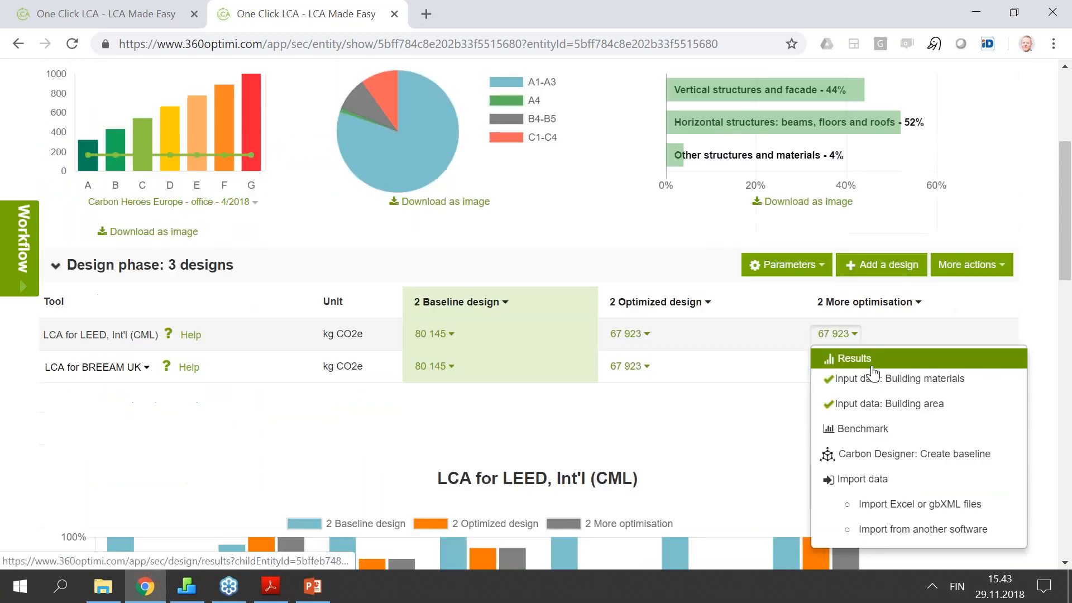
{"action": "left_click", "coordinate": [937, 385]}
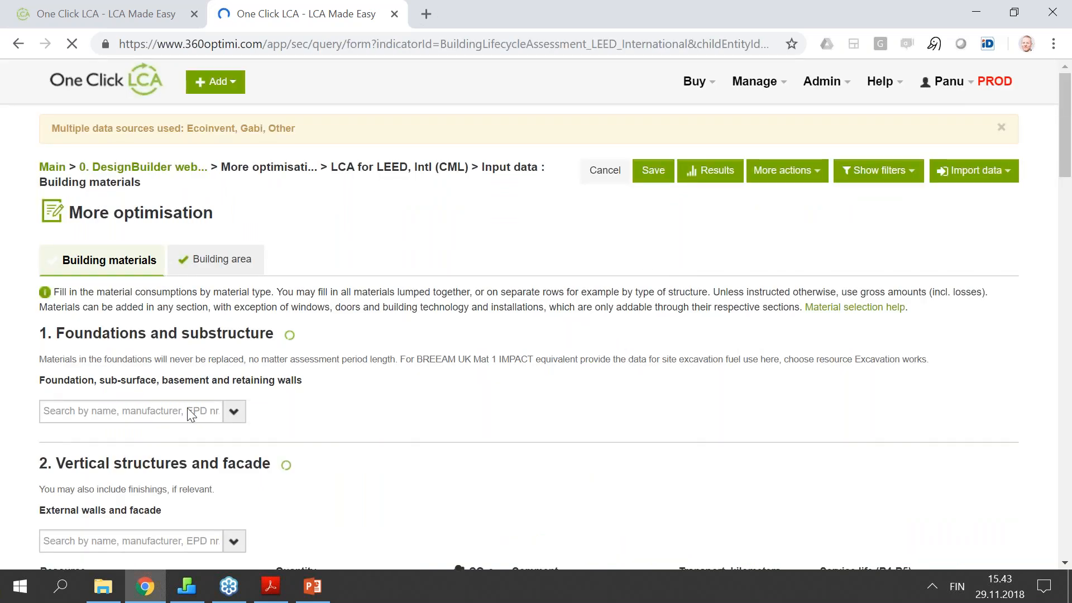
Search "foundation" under foundations and substructure and add the rammed concrete piling foundation for hard soils, model P270, pile length 10 m.
{"action": "left_click", "coordinate": [187, 411]}
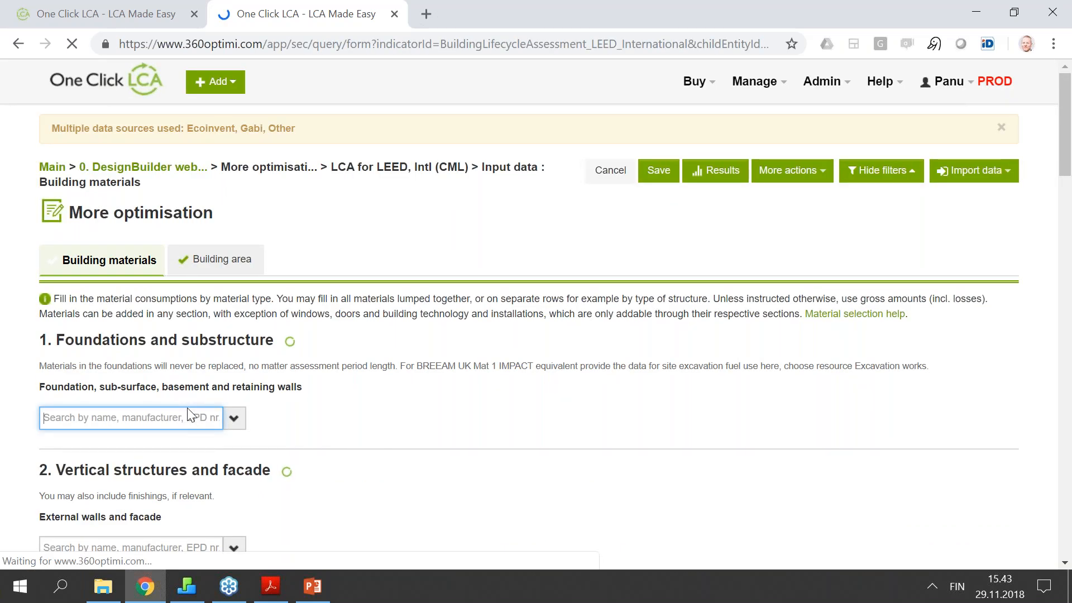
{"action": "type", "text": "foundation"}
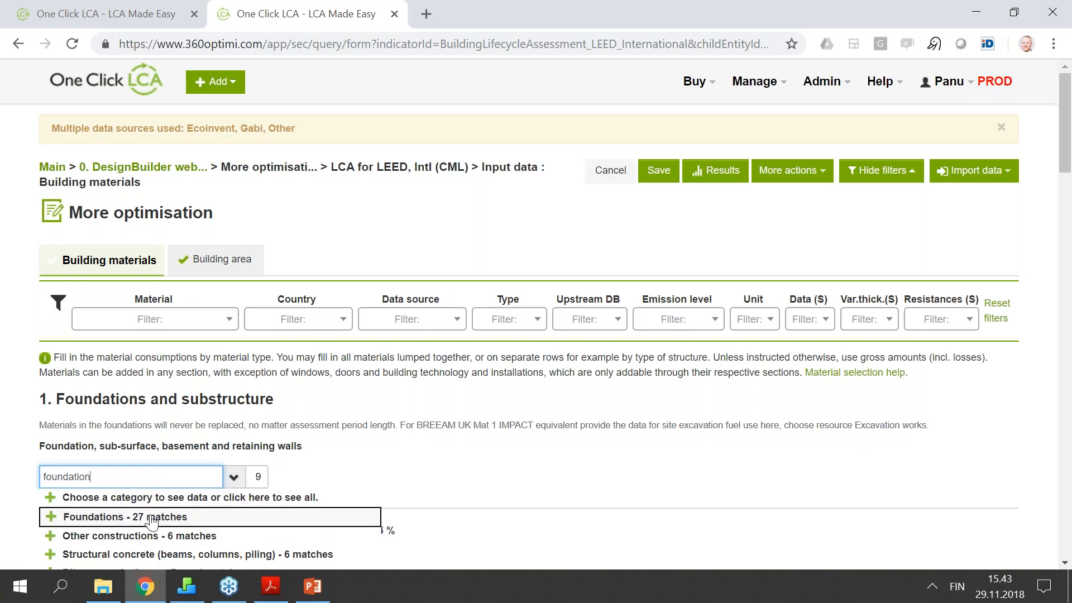
{"action": "left_click", "coordinate": [150, 514]}
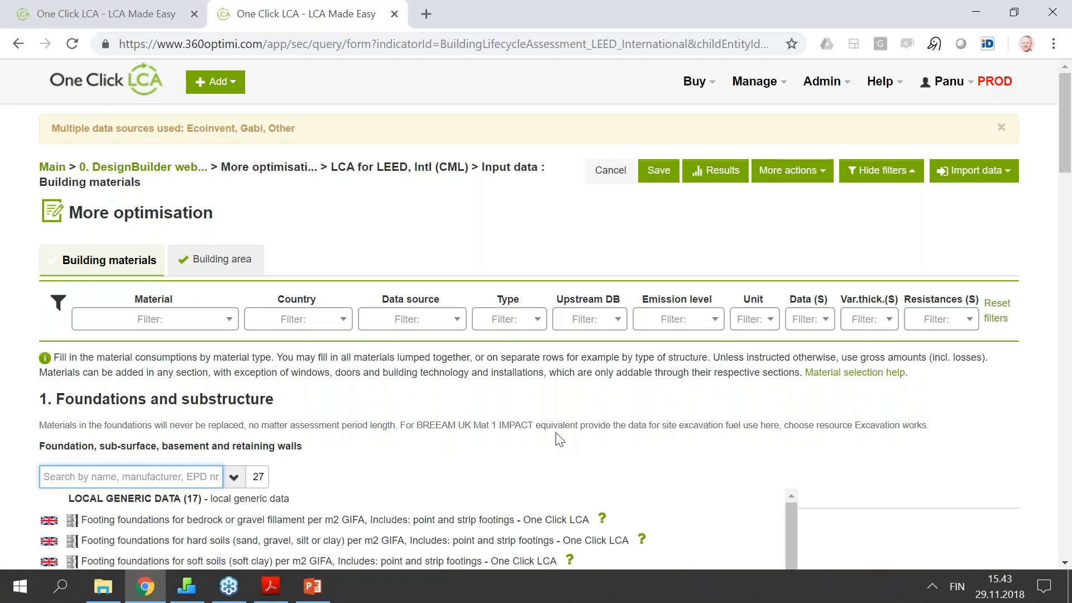
{"action": "scroll", "coordinate": [603, 415], "scroll_direction": "down", "scroll_amount": 1}
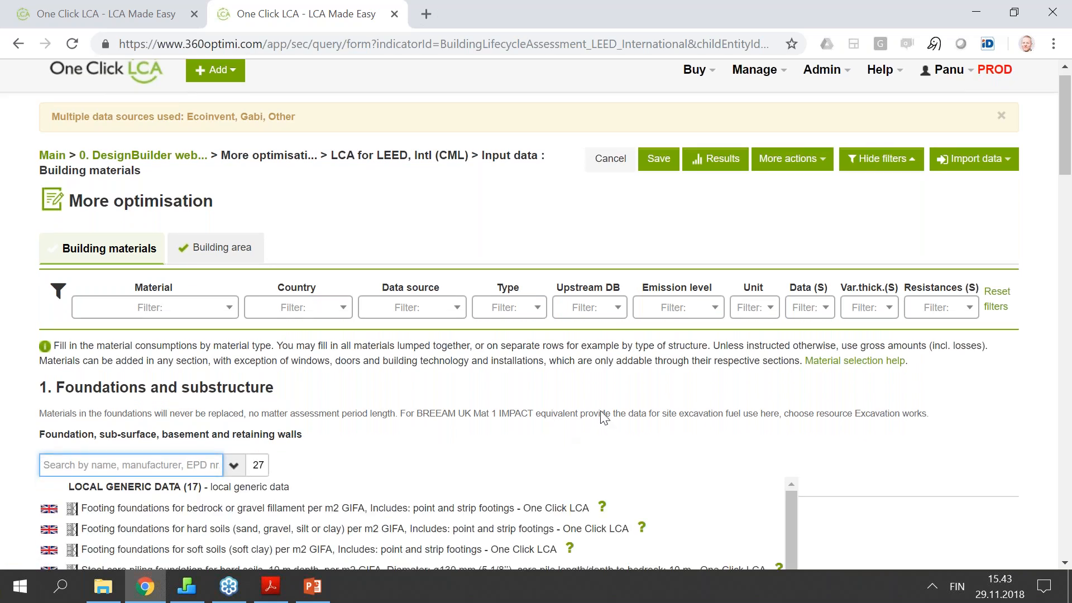
{"action": "scroll", "coordinate": [603, 416], "scroll_direction": "down", "scroll_amount": 3}
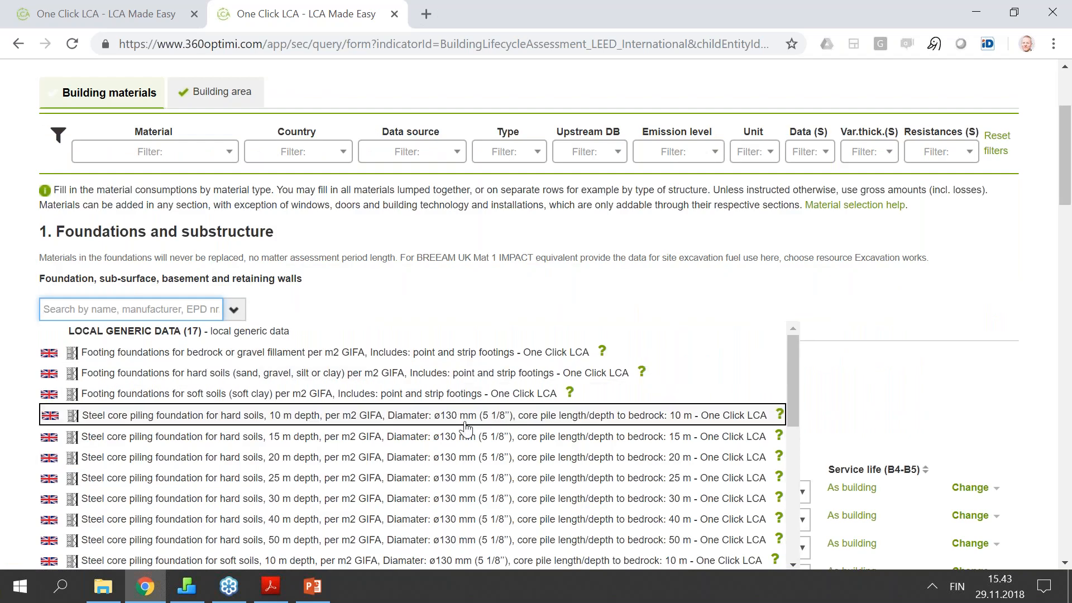
{"action": "scroll", "coordinate": [466, 427], "scroll_direction": "down", "scroll_amount": 1}
{"action": "scroll", "coordinate": [466, 428], "scroll_direction": "down", "scroll_amount": 4}
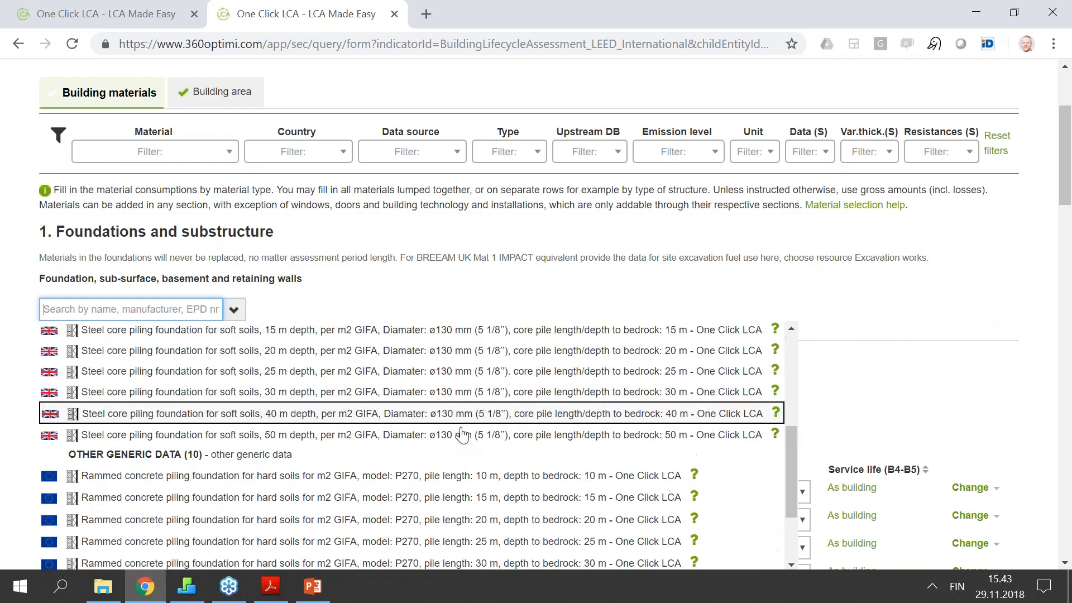
{"action": "left_click", "coordinate": [493, 480]}
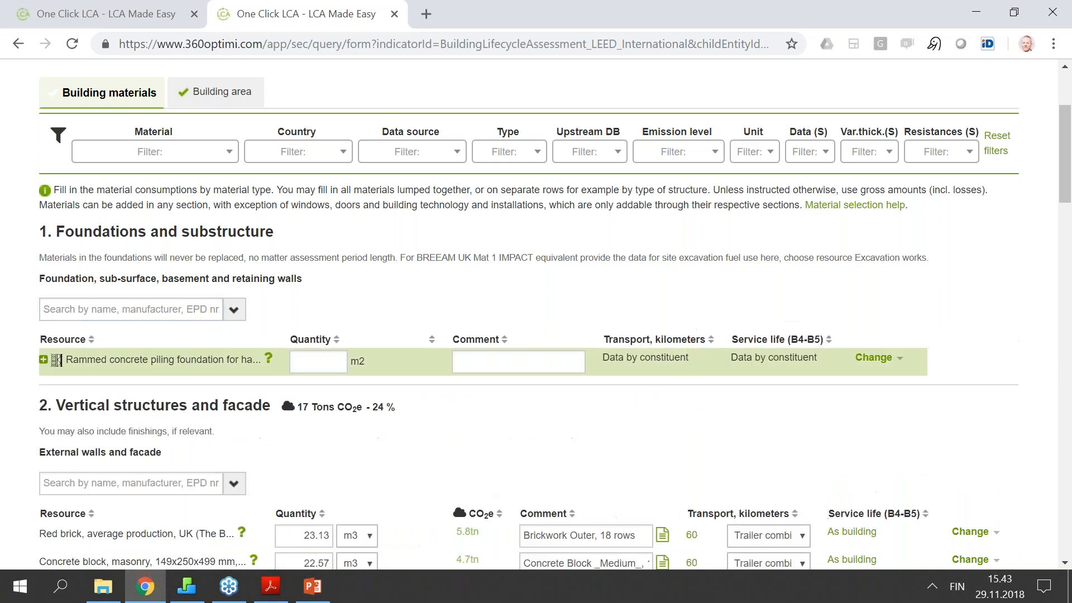
Set the quantity of the rammed concrete piling foundation to 160 m2.
{"action": "left_click", "coordinate": [332, 366]}
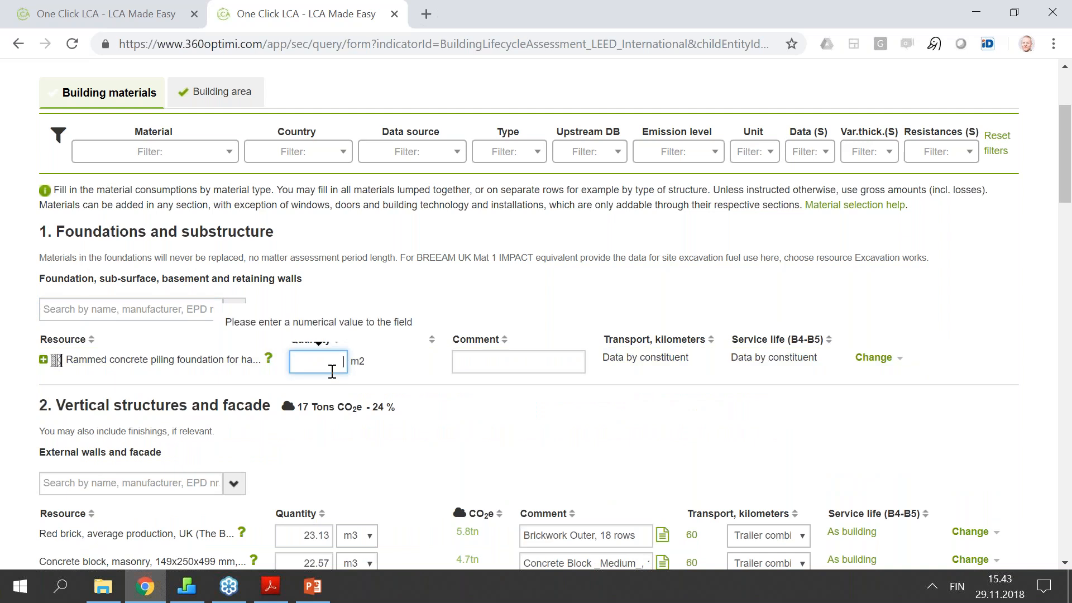
{"action": "type", "text": "160"}
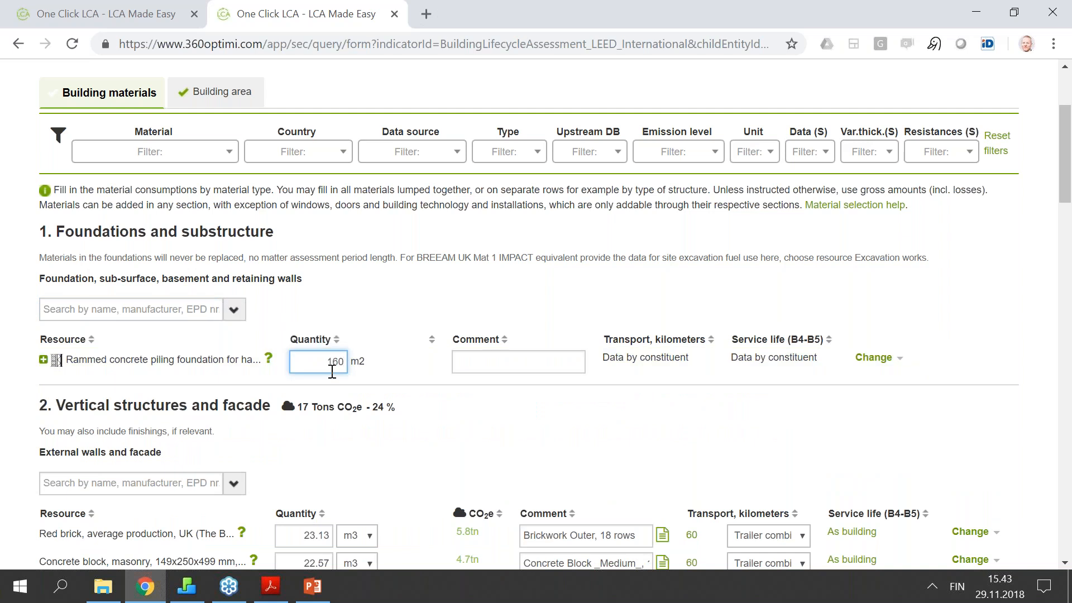
{"action": "left_click", "coordinate": [407, 261]}
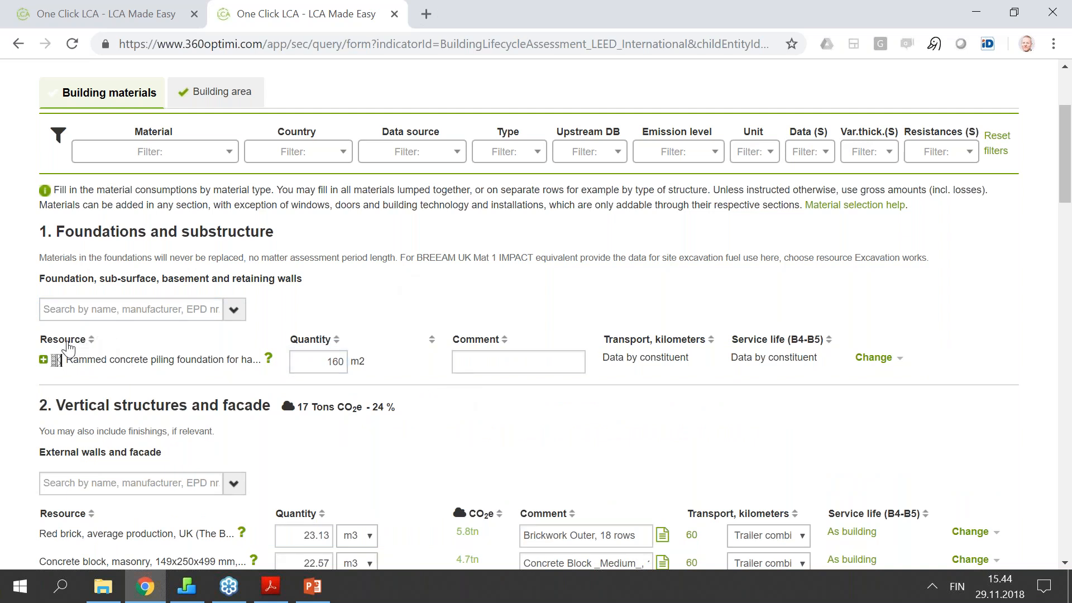
Examine the piling foundation's constituent materials and its available change options, leaving the assembly bundled.
{"action": "left_click", "coordinate": [43, 360]}
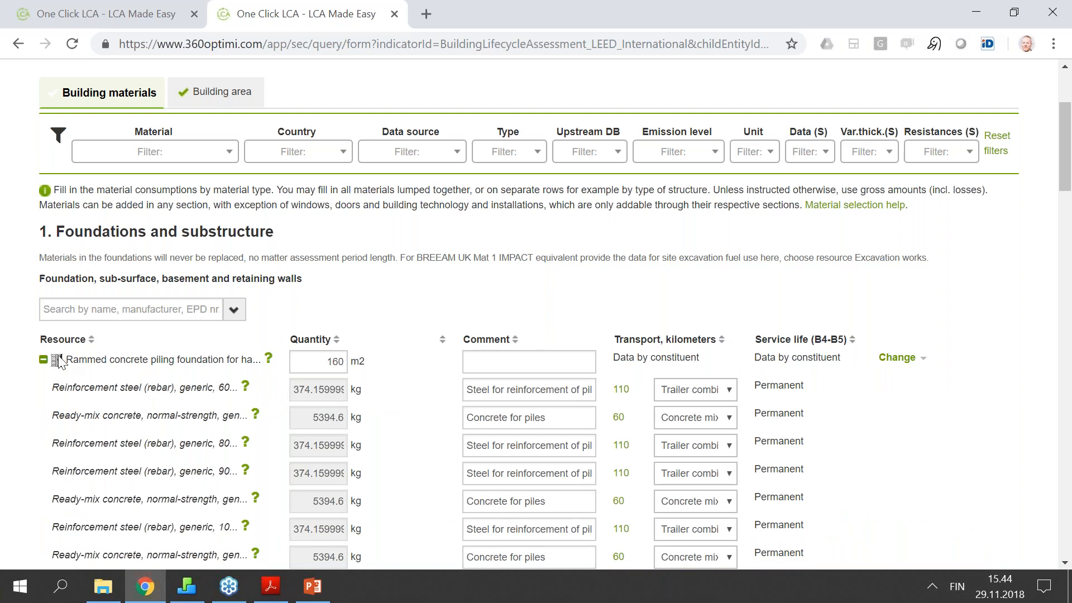
{"action": "left_click", "coordinate": [44, 360]}
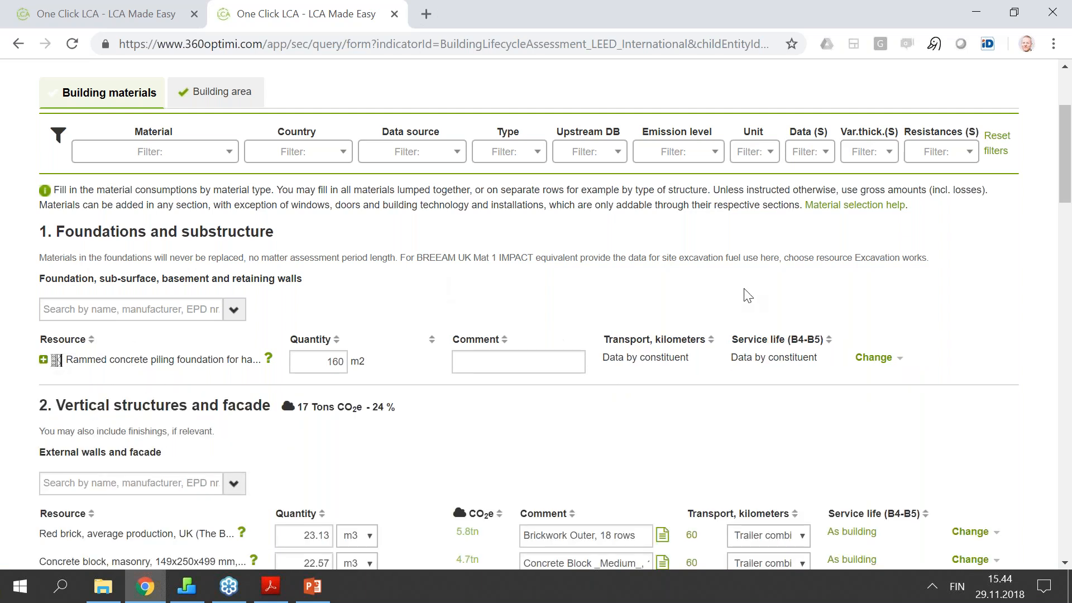
{"action": "left_click", "coordinate": [896, 360]}
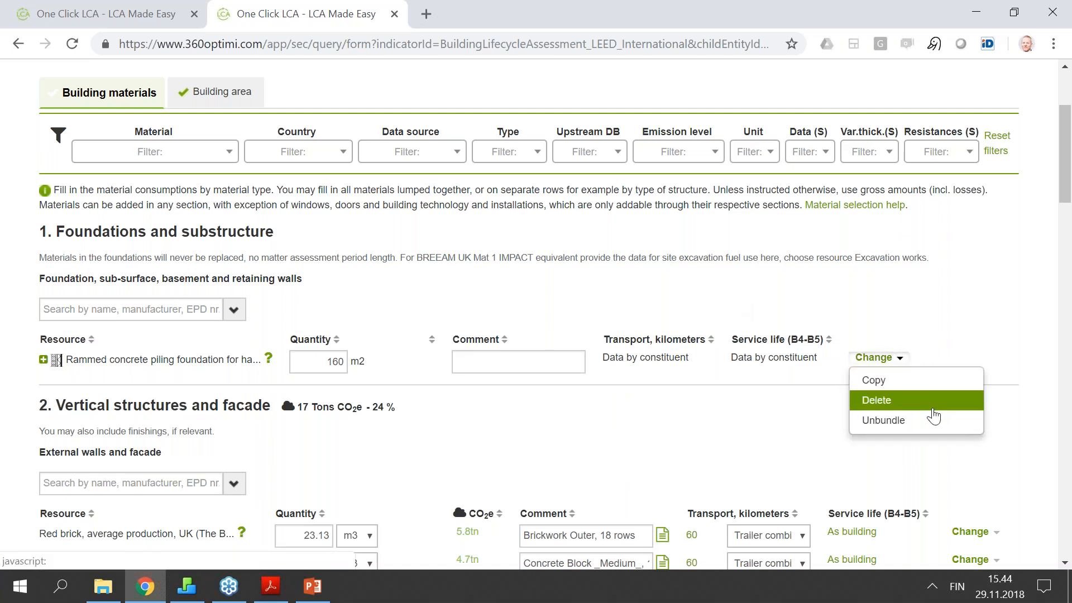
{"action": "left_click", "coordinate": [637, 274]}
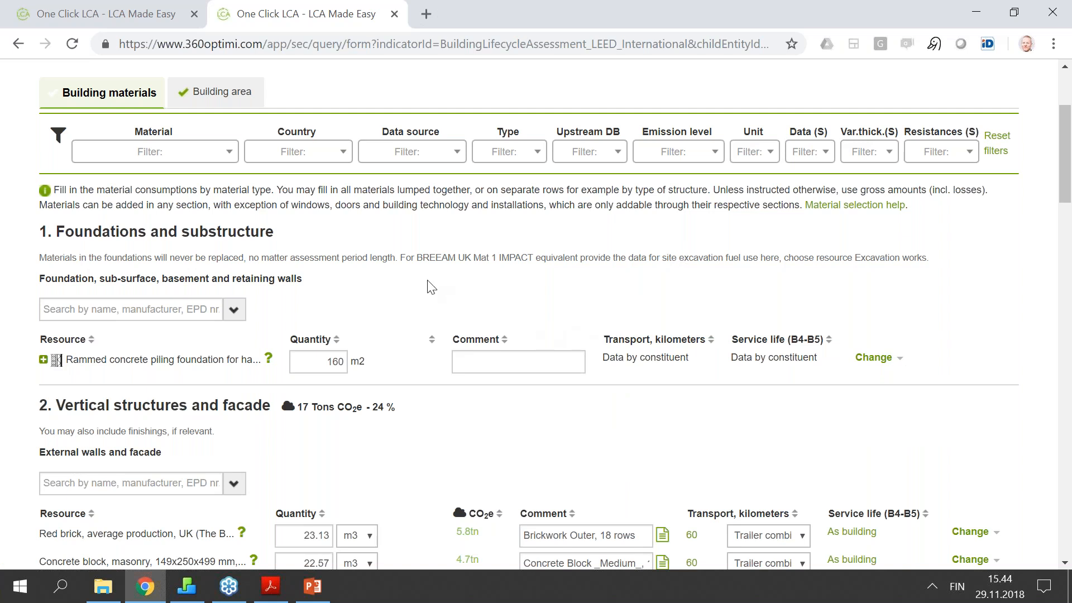
Search "pump" under building systems and installations and add 1 unit of the Electric heat pump (air-water), 10 kW.
{"action": "scroll", "coordinate": [431, 287], "scroll_direction": "down", "scroll_amount": 1}
{"action": "scroll", "coordinate": [431, 287], "scroll_direction": "down", "scroll_amount": 5}
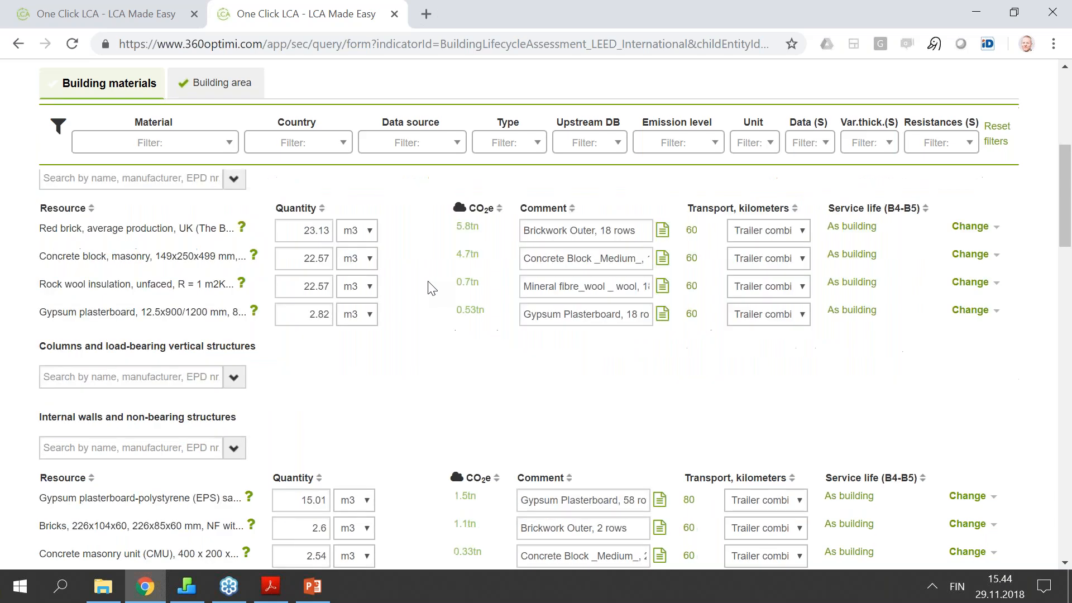
{"action": "scroll", "coordinate": [431, 289], "scroll_direction": "down", "scroll_amount": 8}
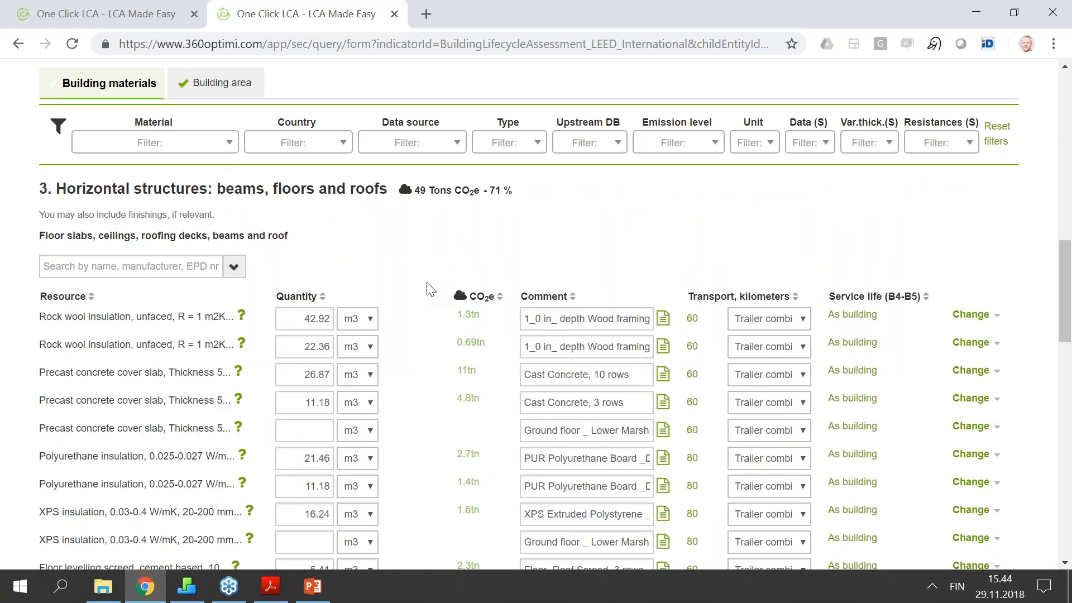
{"action": "scroll", "coordinate": [430, 289], "scroll_direction": "down", "scroll_amount": 15}
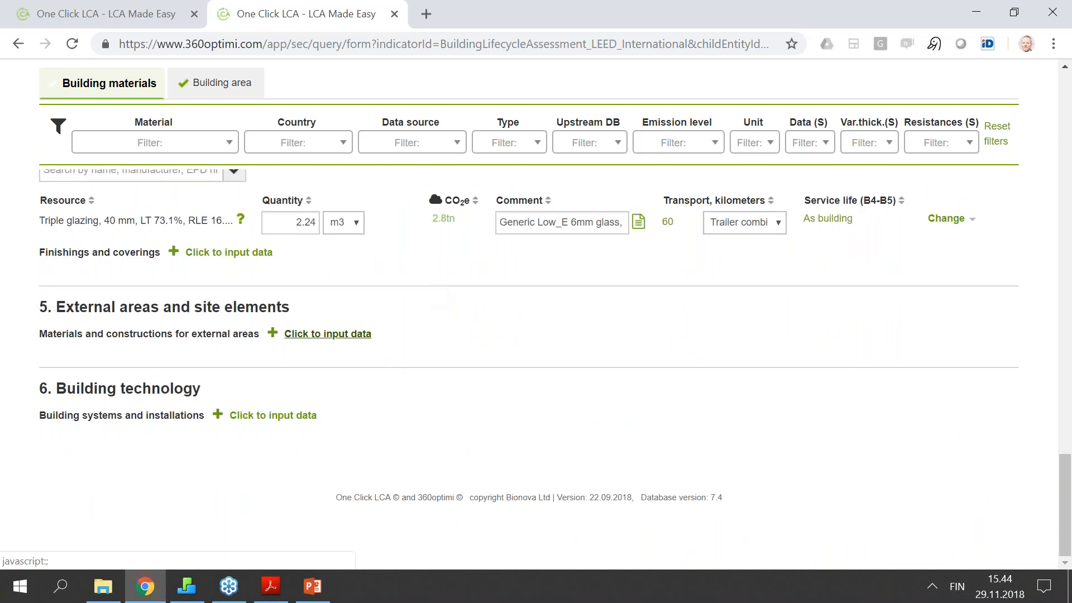
{"action": "left_click", "coordinate": [249, 416]}
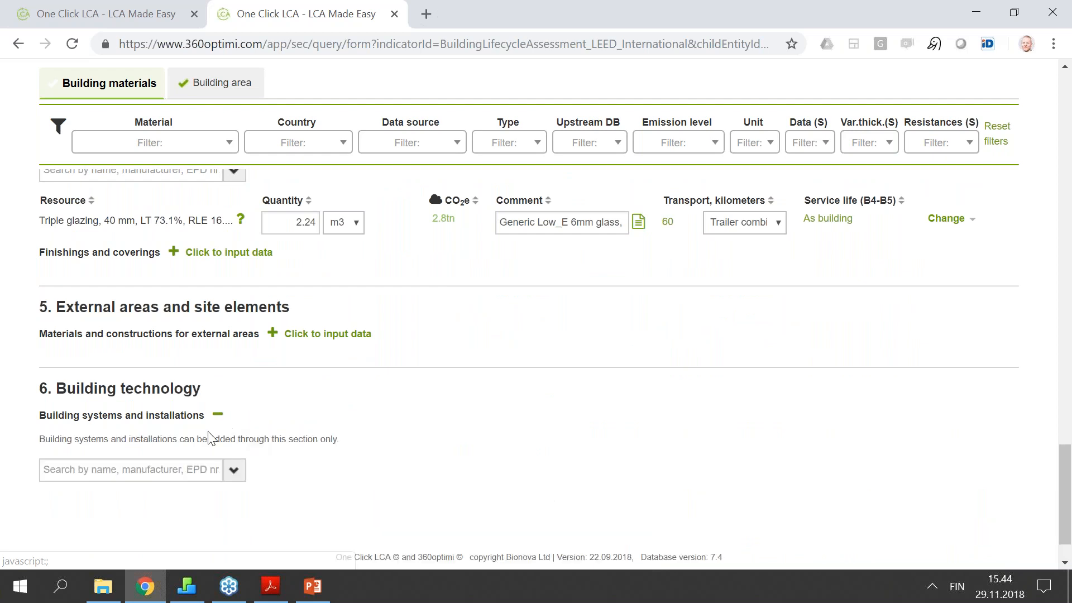
{"action": "left_click", "coordinate": [124, 472]}
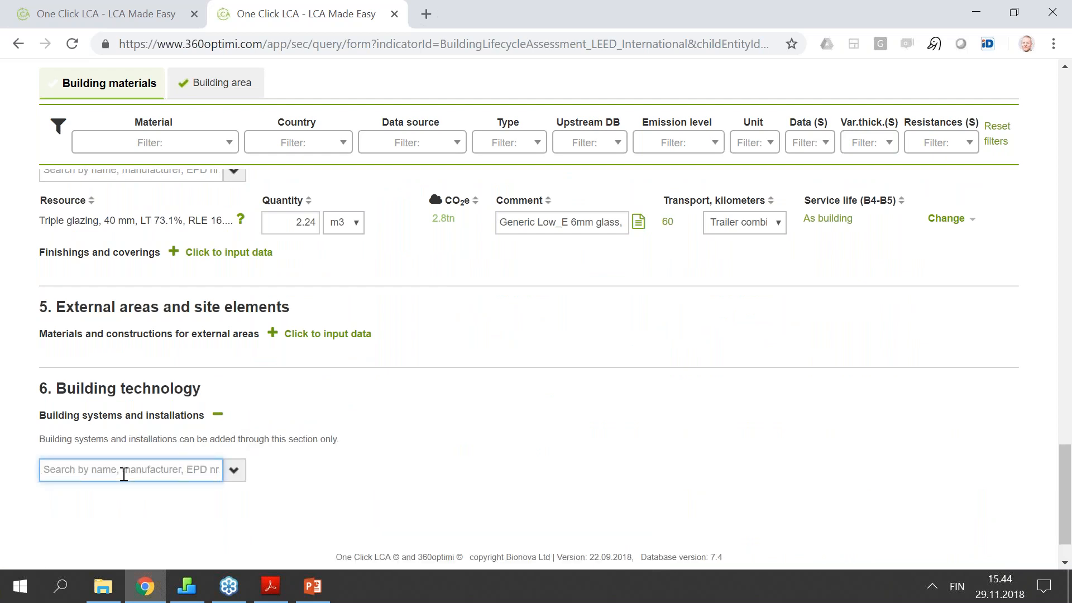
{"action": "type", "text": "pump"}
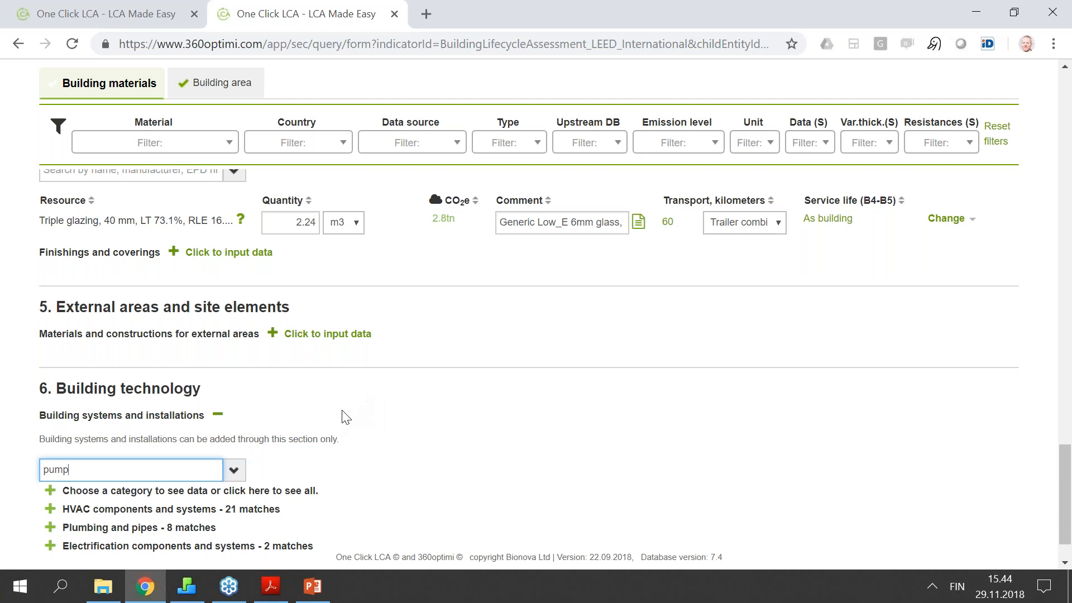
{"action": "left_click", "coordinate": [294, 491]}
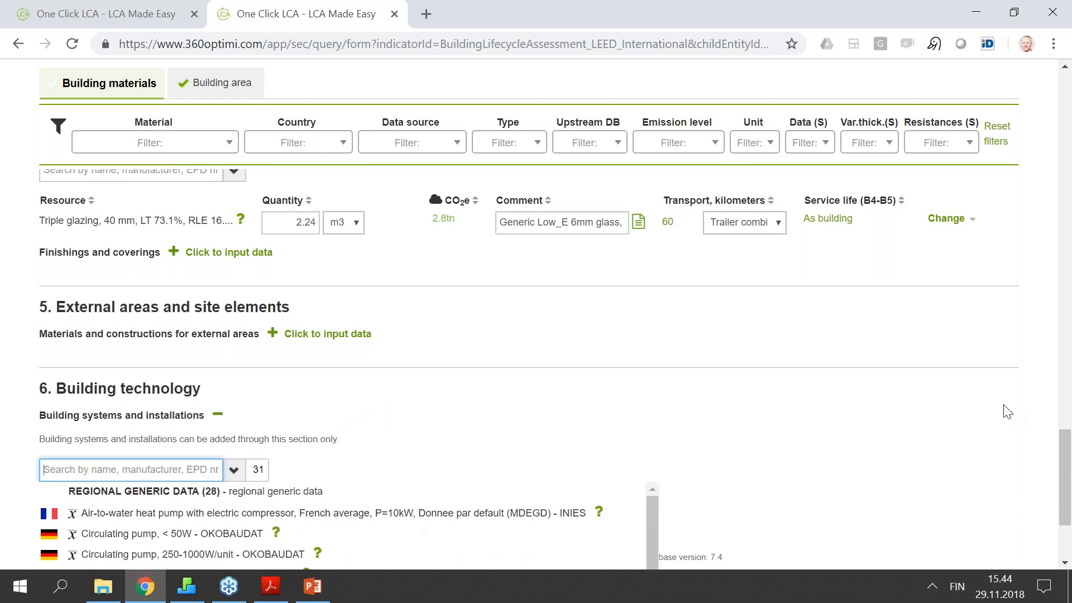
{"action": "left_click_drag", "start_coordinate": [1067, 466], "coordinate": [1067, 508]}
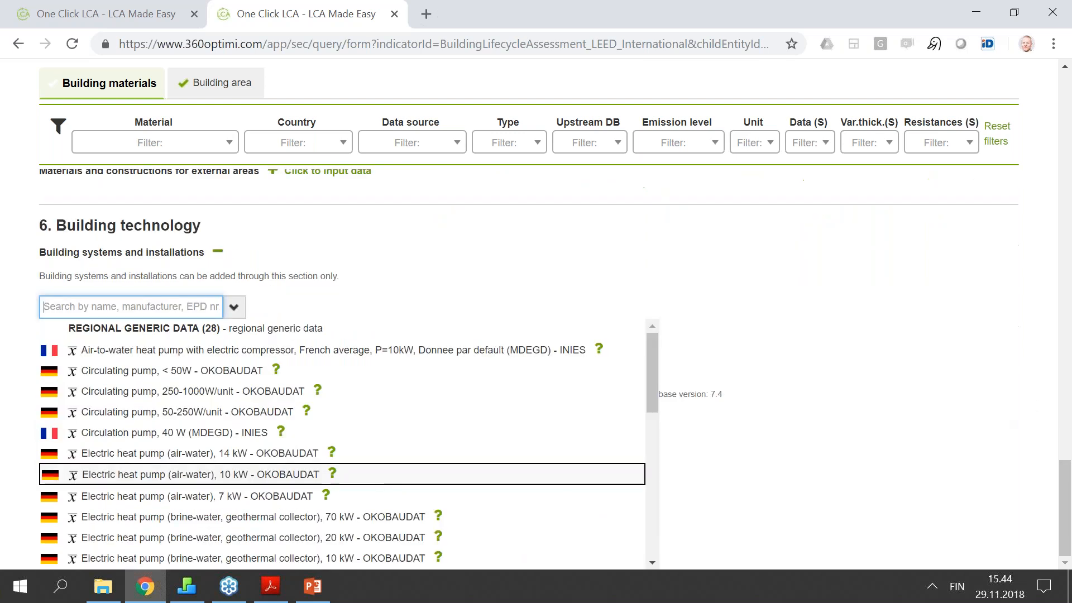
{"action": "left_click", "coordinate": [210, 472]}
{"action": "type", "text": "1"}
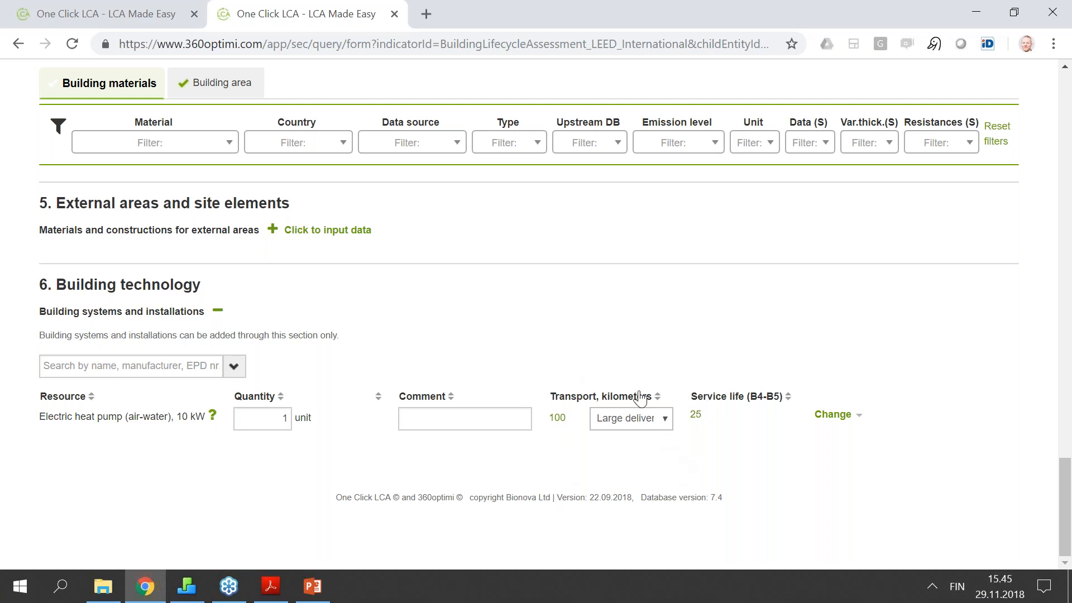
Save the building materials input and open the More optimisation design's LCA results.
{"action": "scroll", "coordinate": [640, 392], "scroll_direction": "up", "scroll_amount": 1}
{"action": "scroll", "coordinate": [640, 397], "scroll_direction": "up", "scroll_amount": 1}
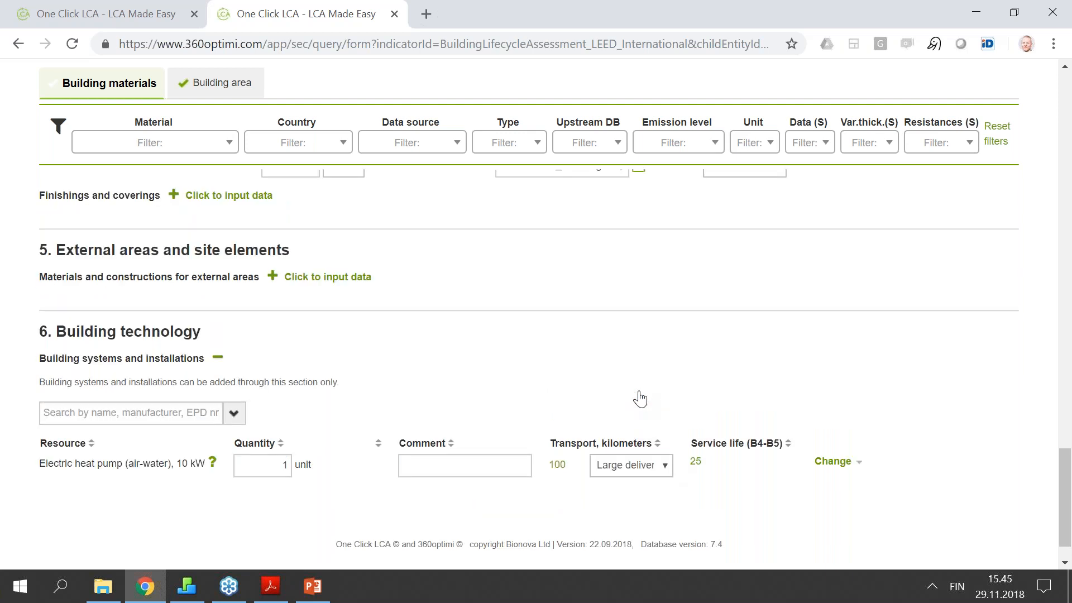
{"action": "scroll", "coordinate": [640, 397], "scroll_direction": "up", "scroll_amount": 6}
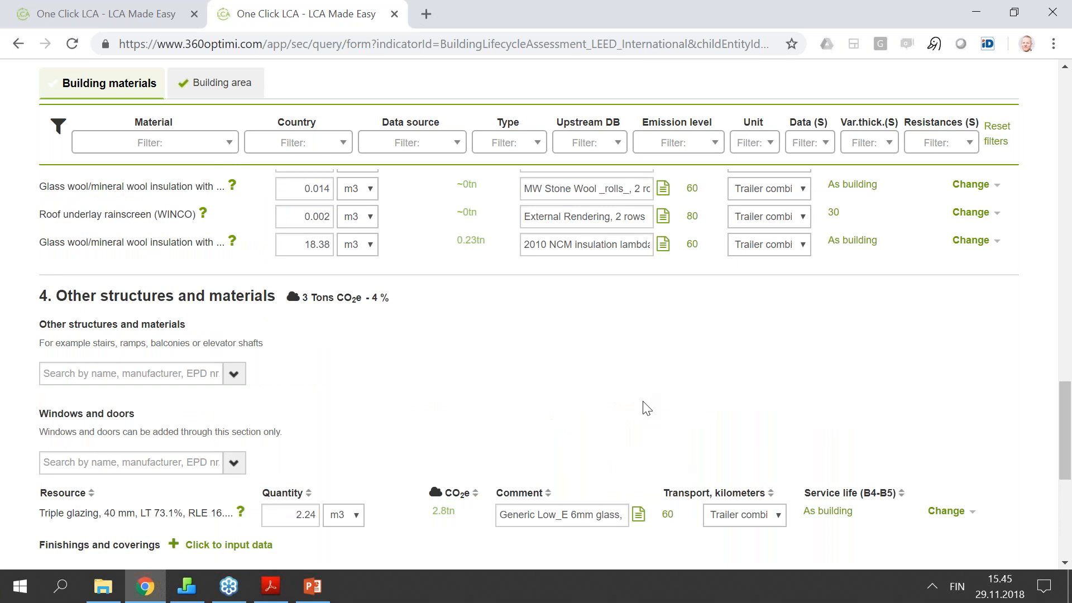
{"action": "scroll", "coordinate": [647, 405], "scroll_direction": "up", "scroll_amount": 10}
{"action": "scroll", "coordinate": [651, 402], "scroll_direction": "up", "scroll_amount": 10}
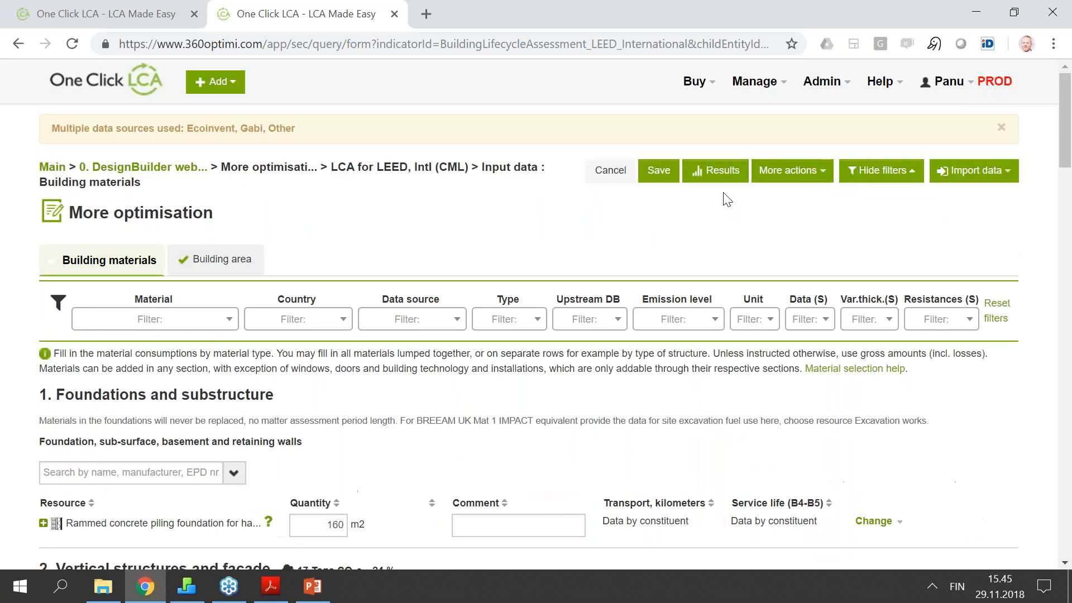
{"action": "left_click", "coordinate": [720, 174]}
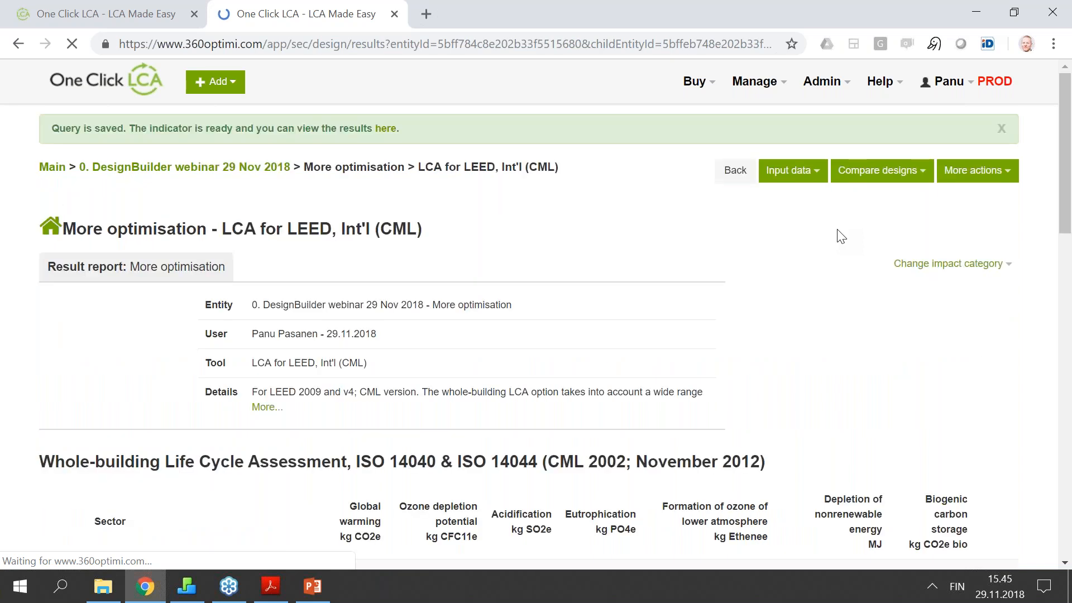
Display the data sources of the More optimisation results and review the listed environmental data for the materials used.
{"action": "left_click", "coordinate": [960, 177]}
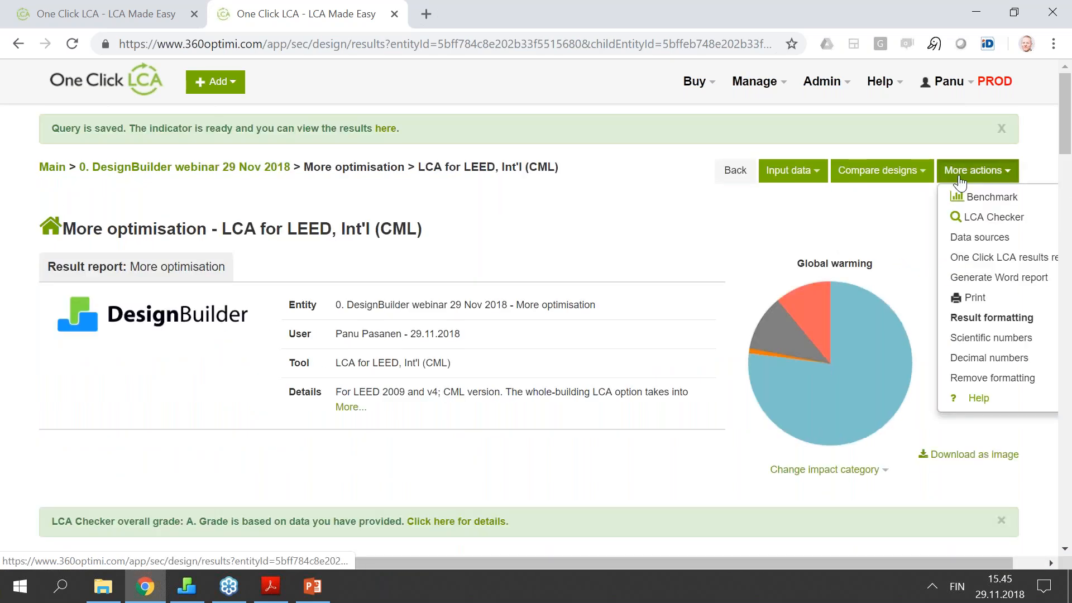
{"action": "left_click_drag", "start_coordinate": [932, 560], "coordinate": [964, 556]}
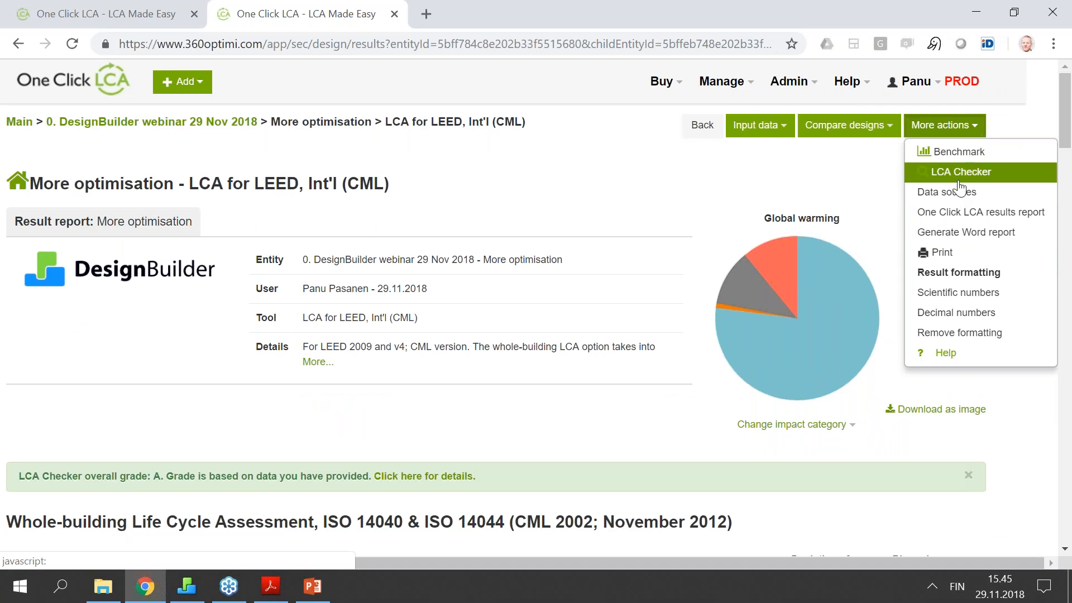
{"action": "left_click", "coordinate": [955, 195]}
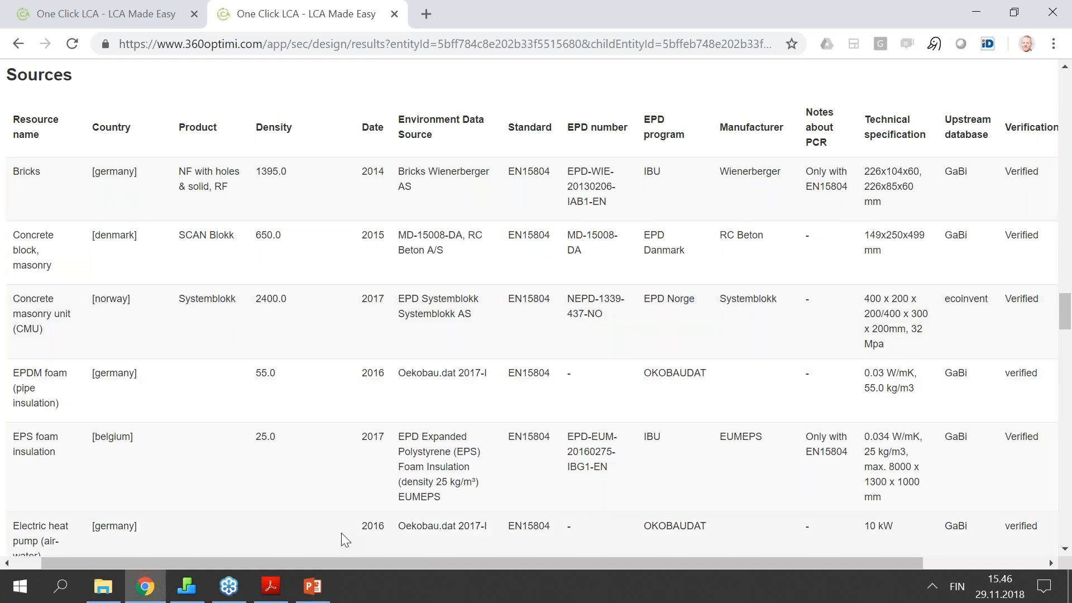
Switch to the PowerPoint presentation and go to the "What more can be achieved?" slide.
{"action": "left_click", "coordinate": [311, 585]}
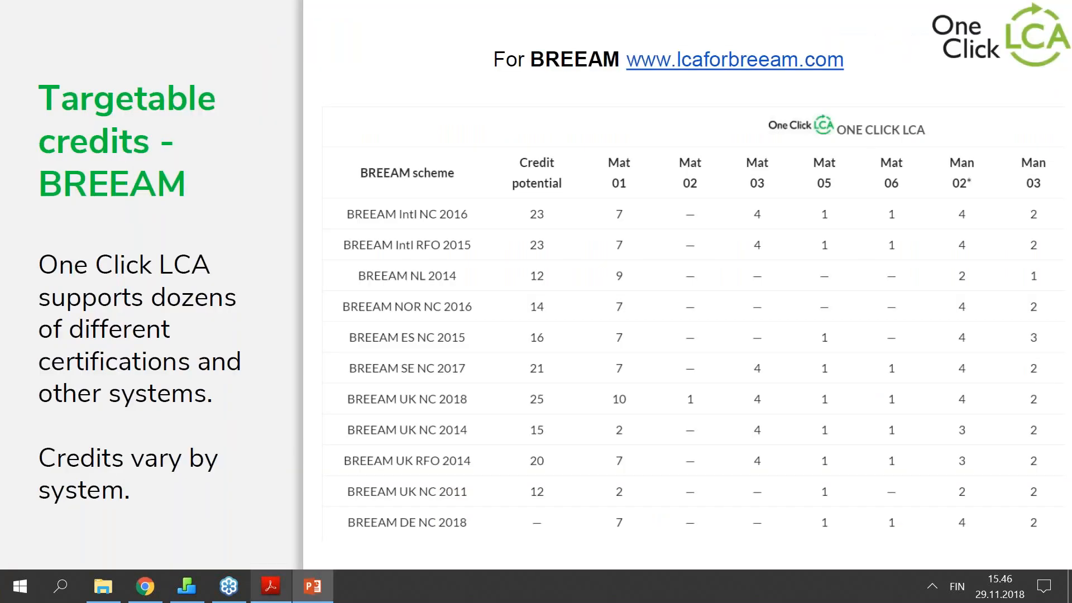
{"action": "left_click", "coordinate": [602, 337]}
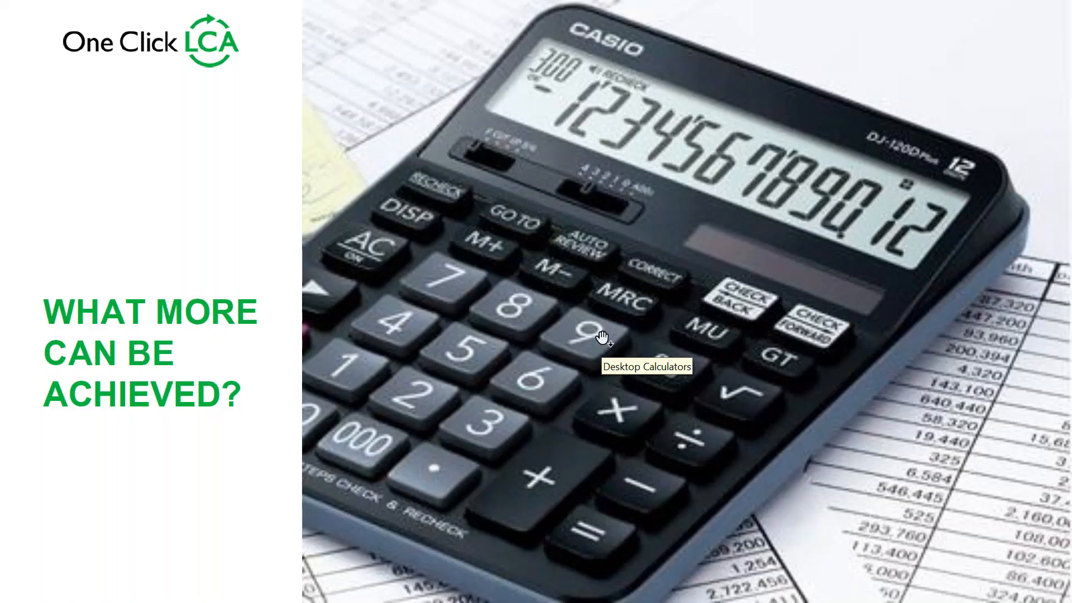